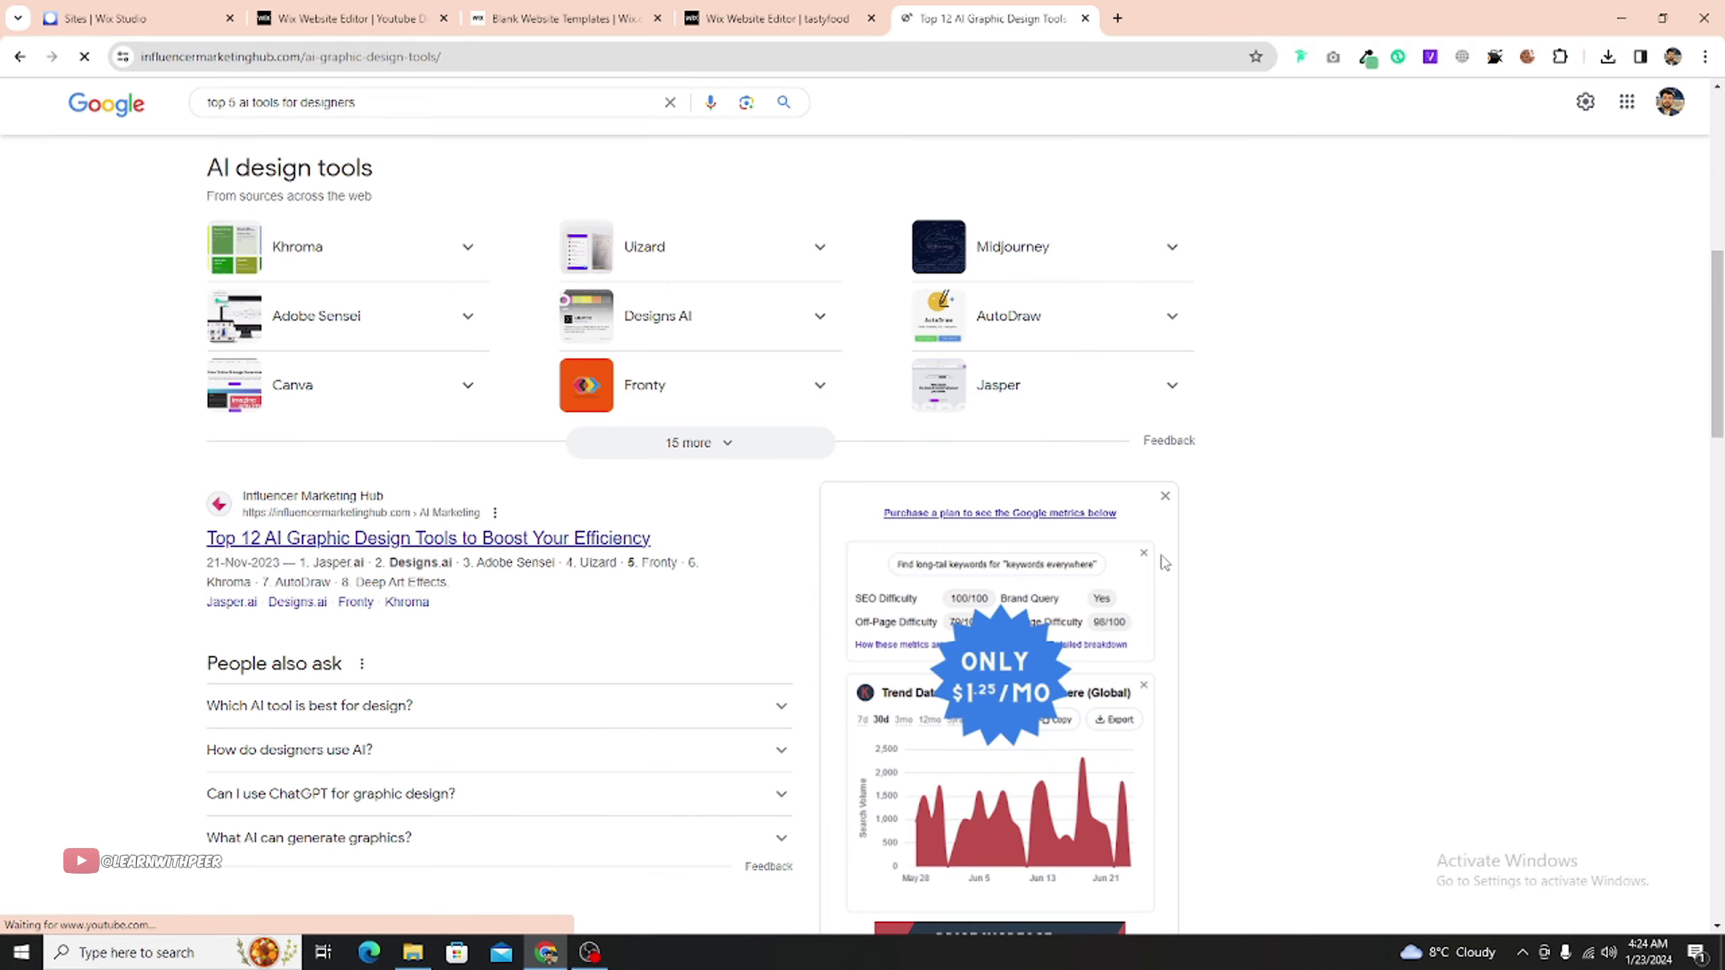
# - Skim the AI graphic design tools article, switch to the Wix site being edited and look over its Home page
pyautogui.scroll(-15, 1046, 515)
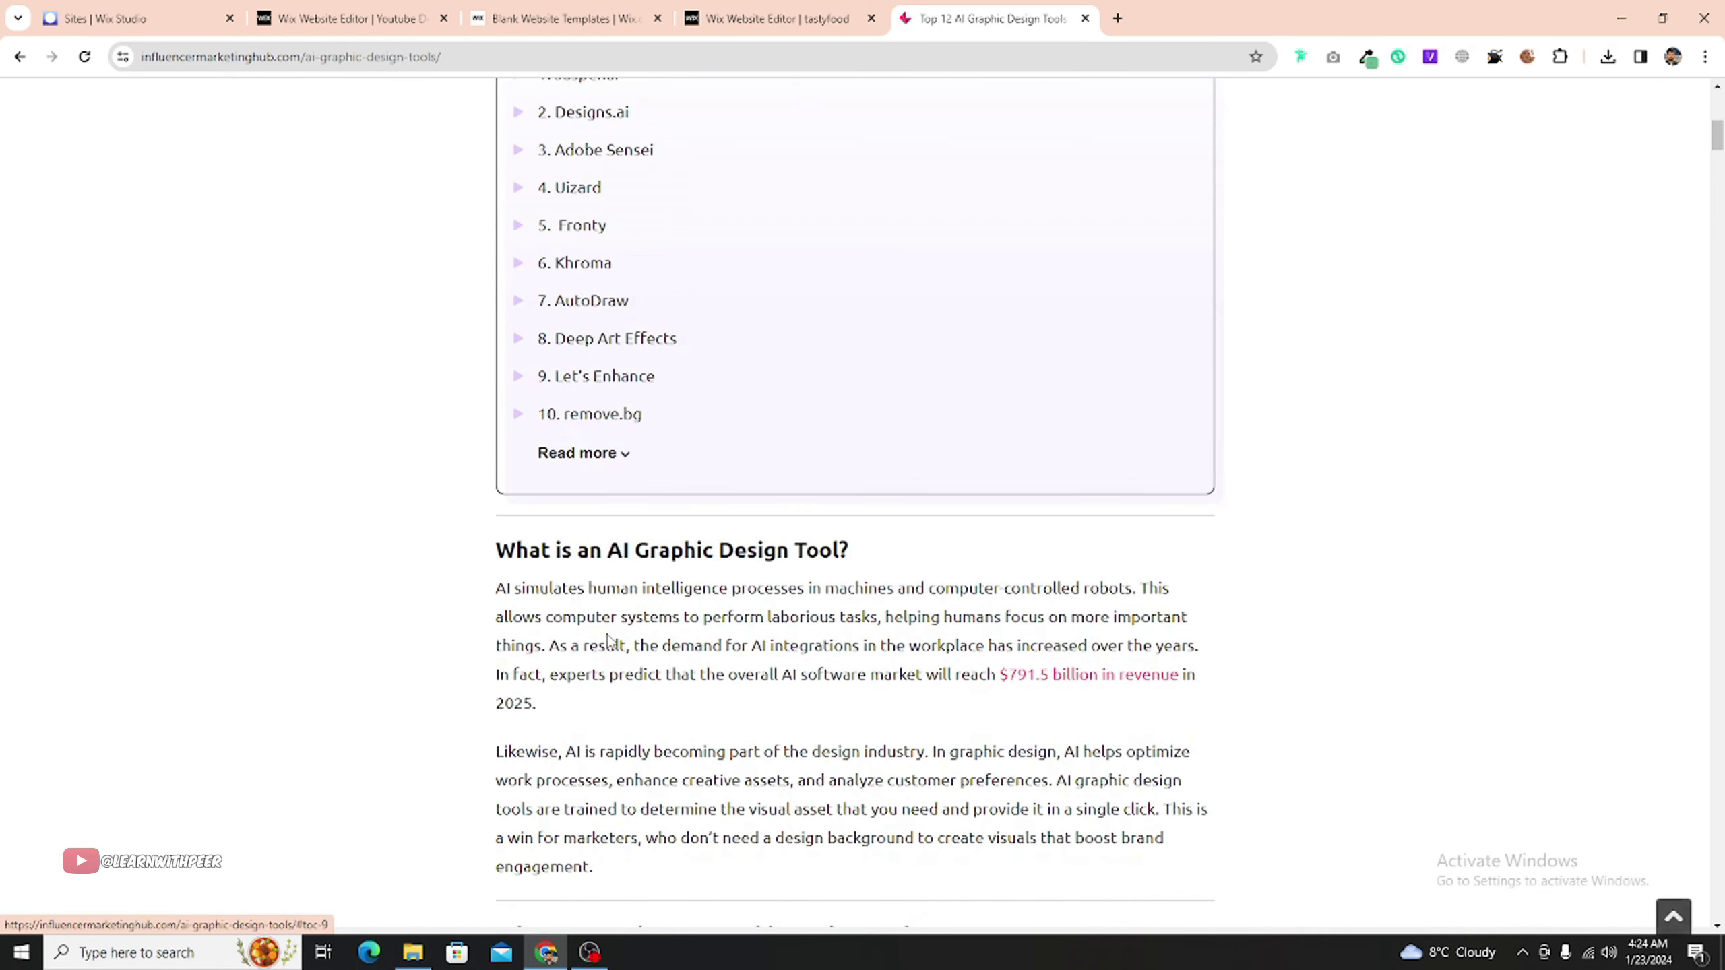
pyautogui.click(350, 18)
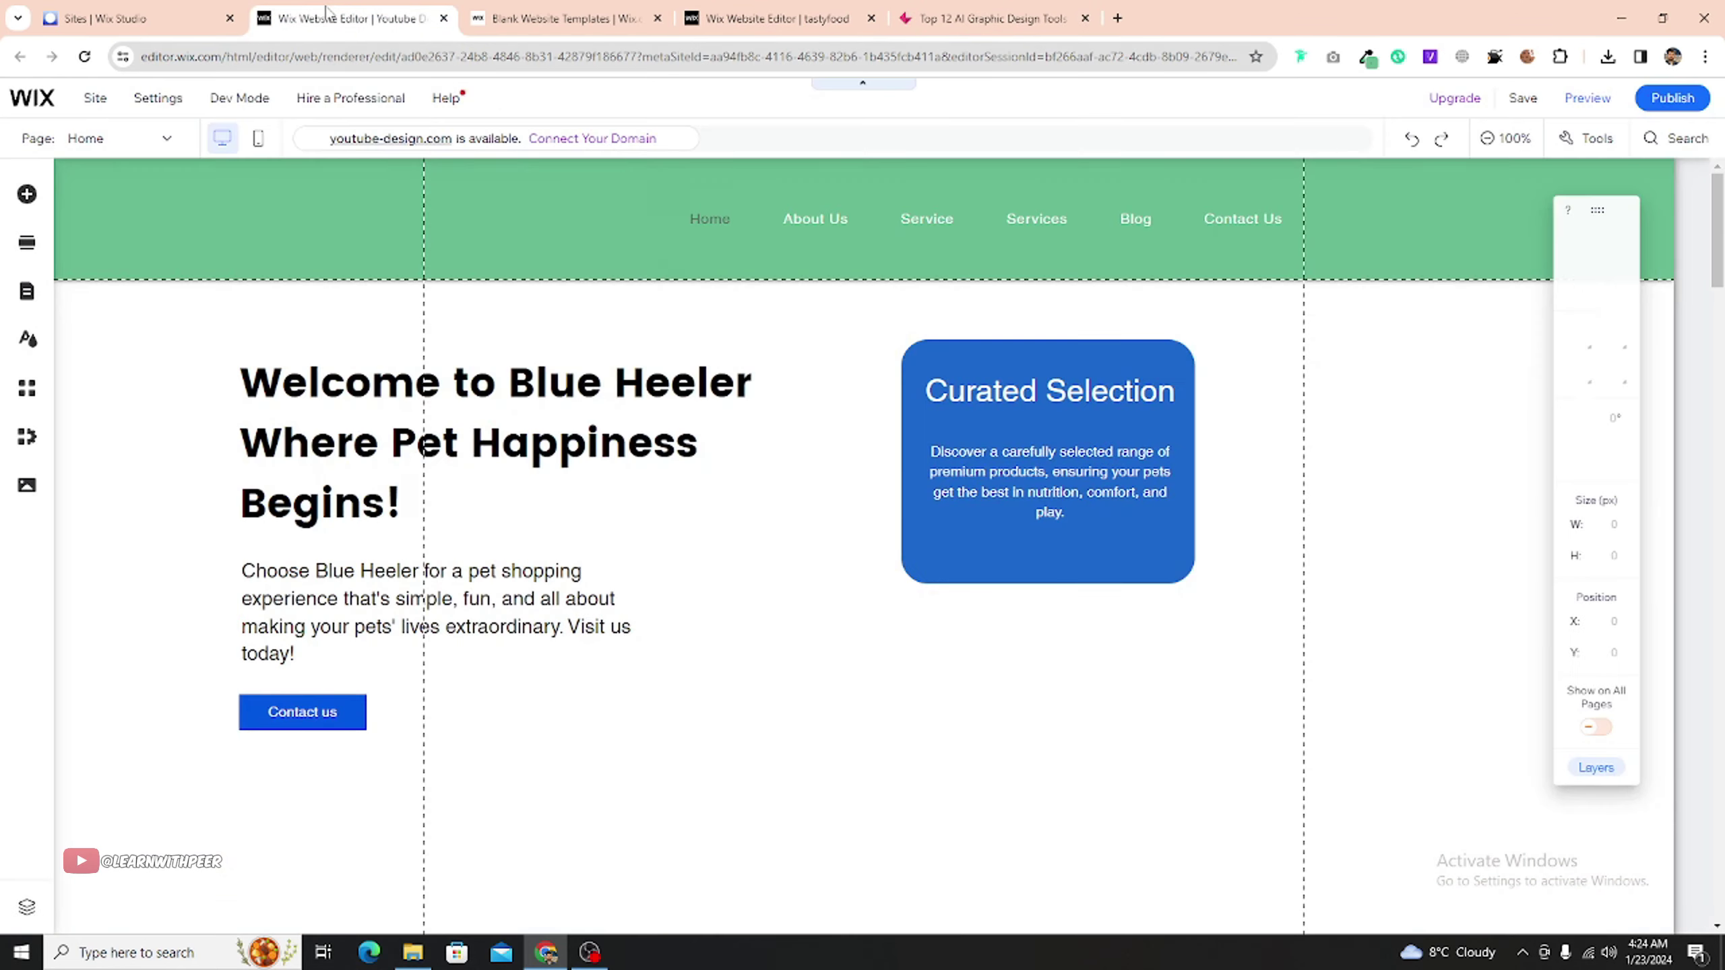
pyautogui.scroll(-10, 790, 421)
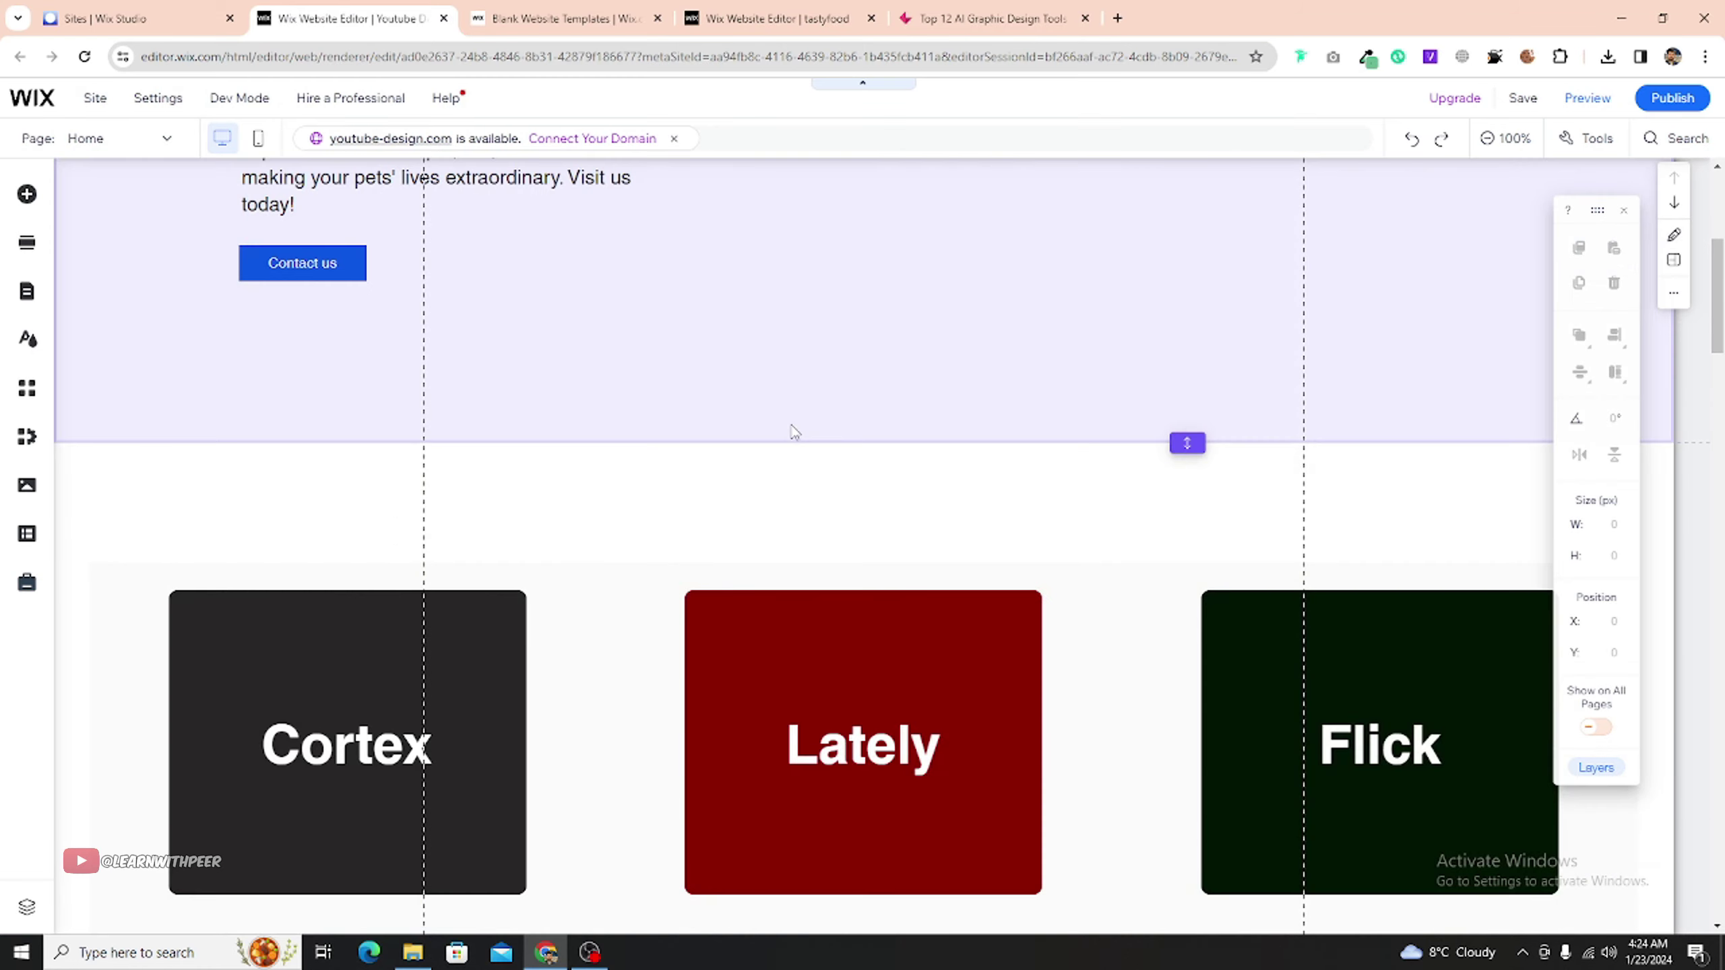
pyautogui.scroll(11, 790, 421)
pyautogui.scroll(2, 813, 447)
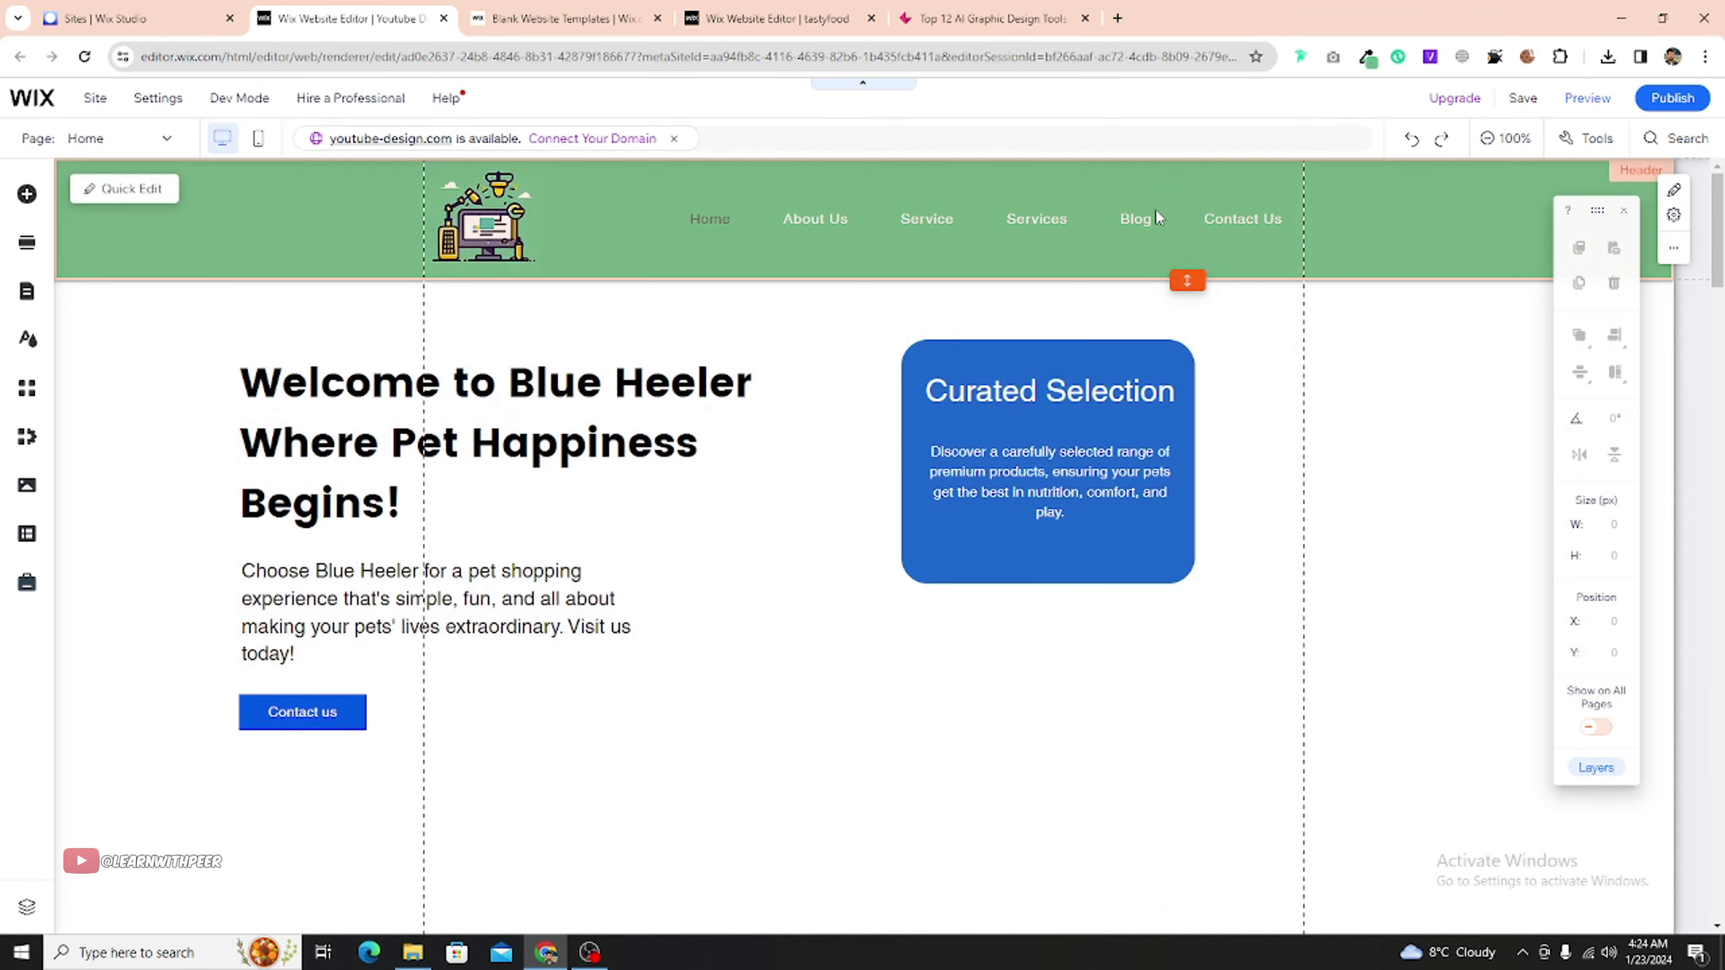
# - Delete the existing Blog page from the site menu and confirm the deletion
pyautogui.click(1136, 229)
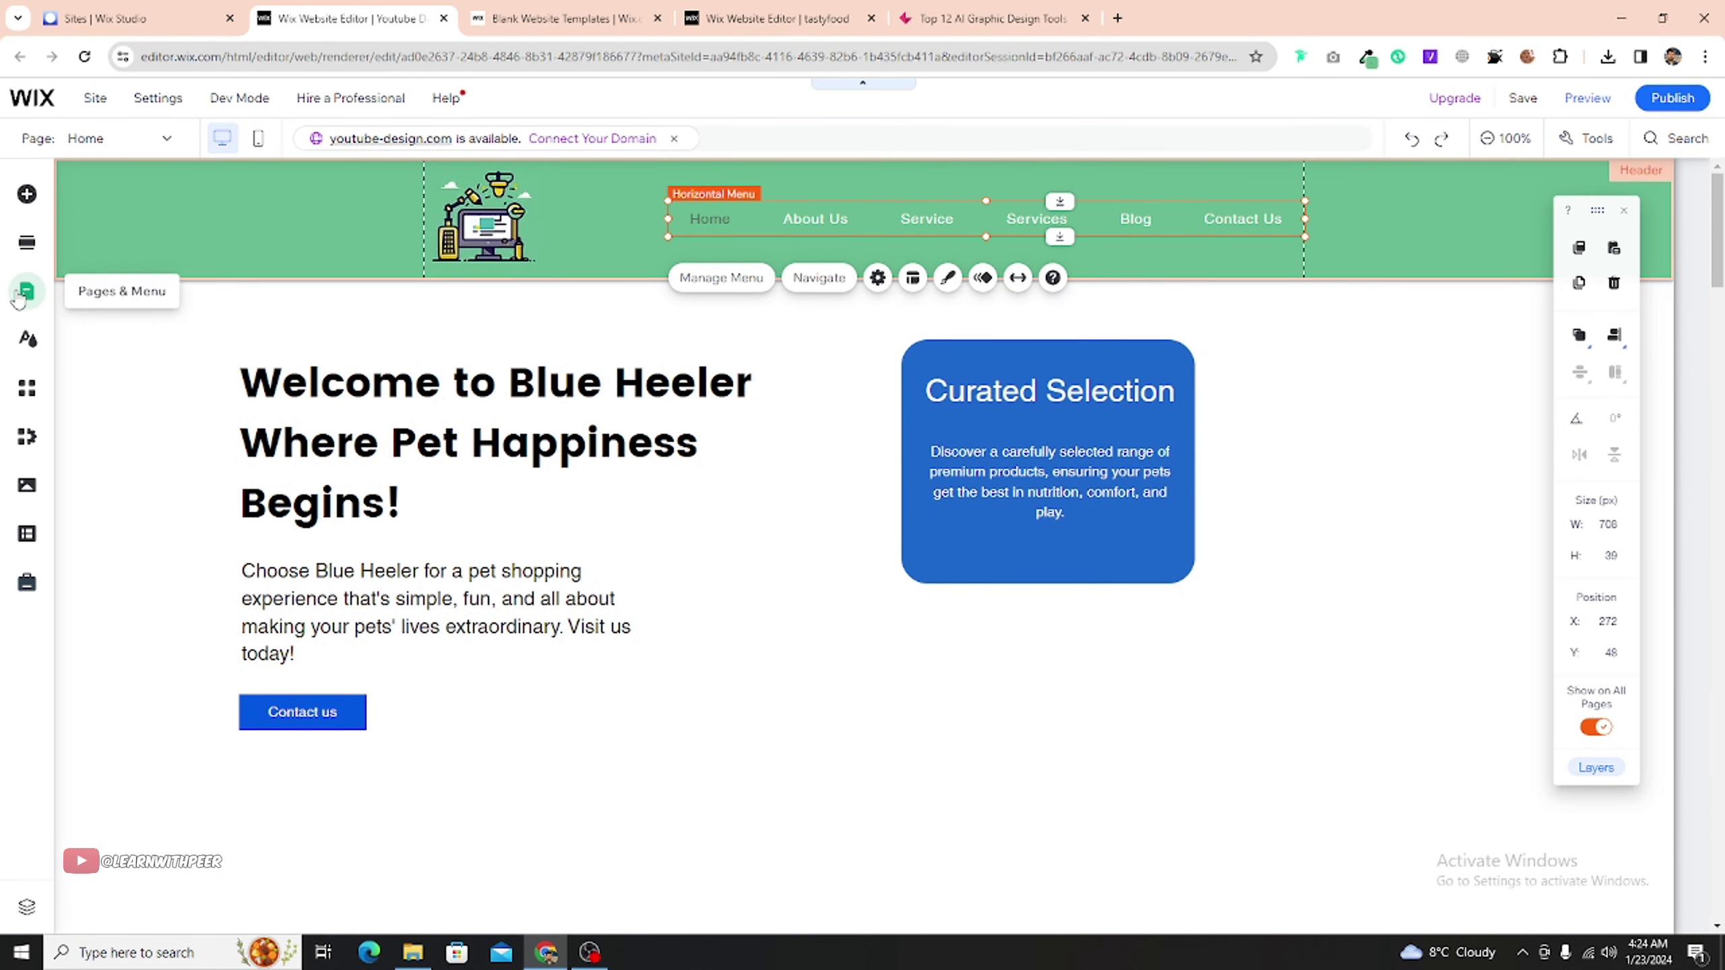
pyautogui.click(24, 303)
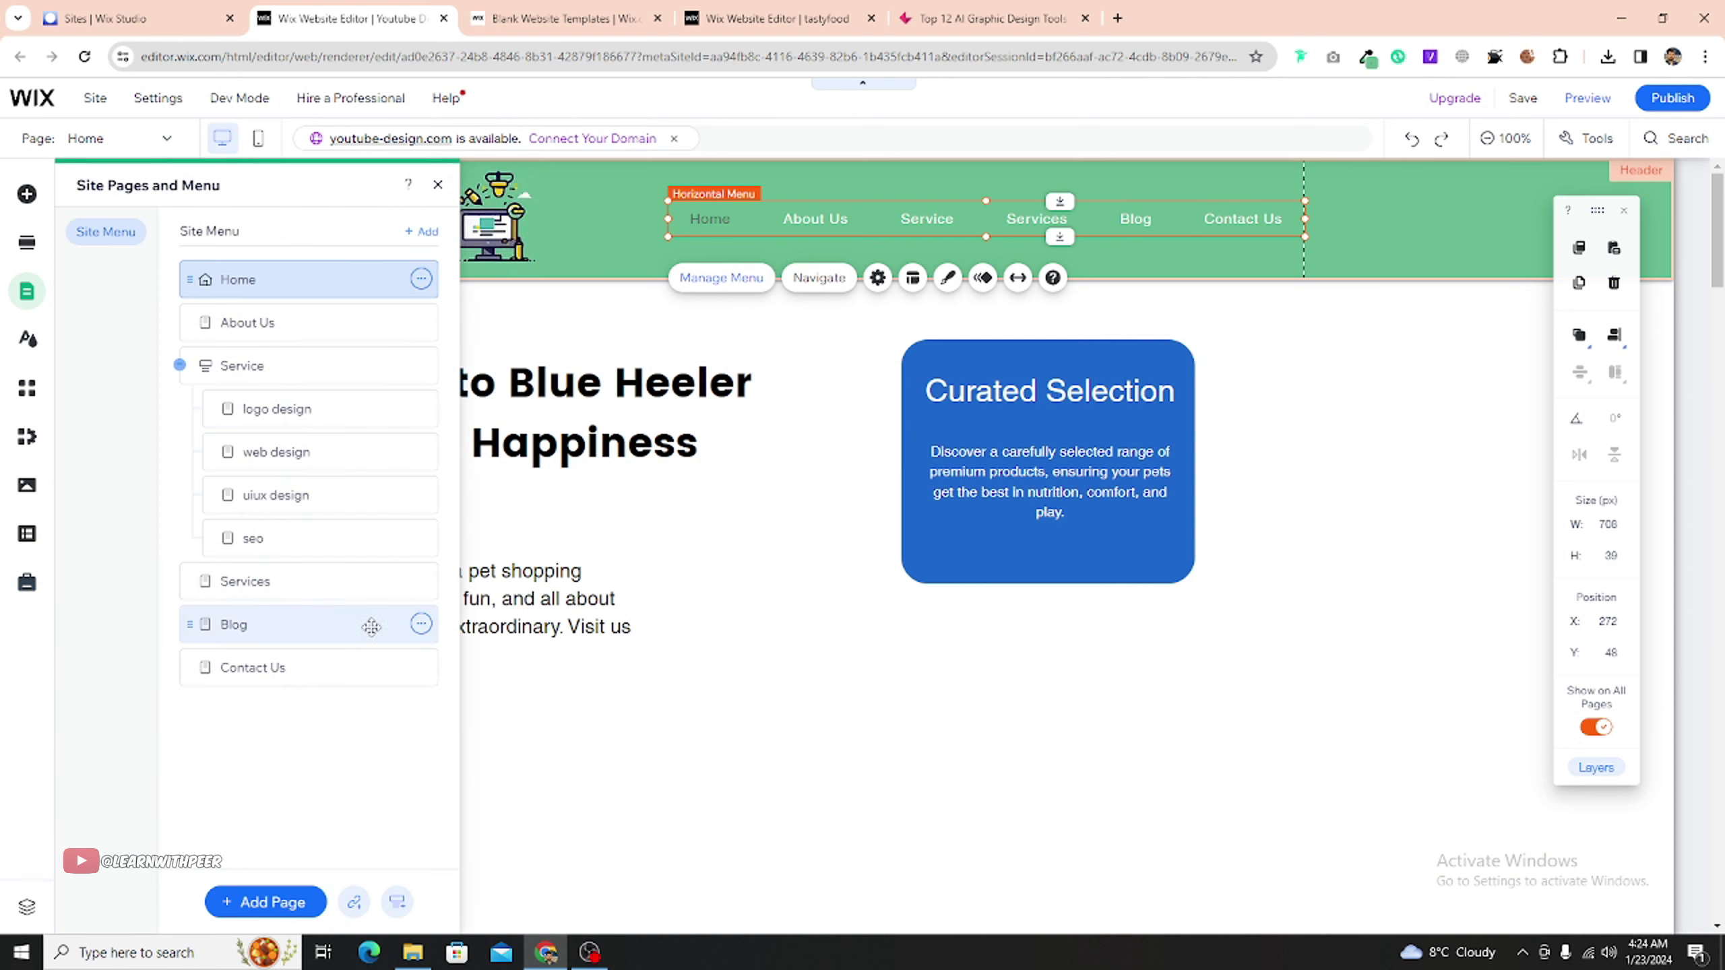
pyautogui.click(421, 624)
pyautogui.click(487, 630)
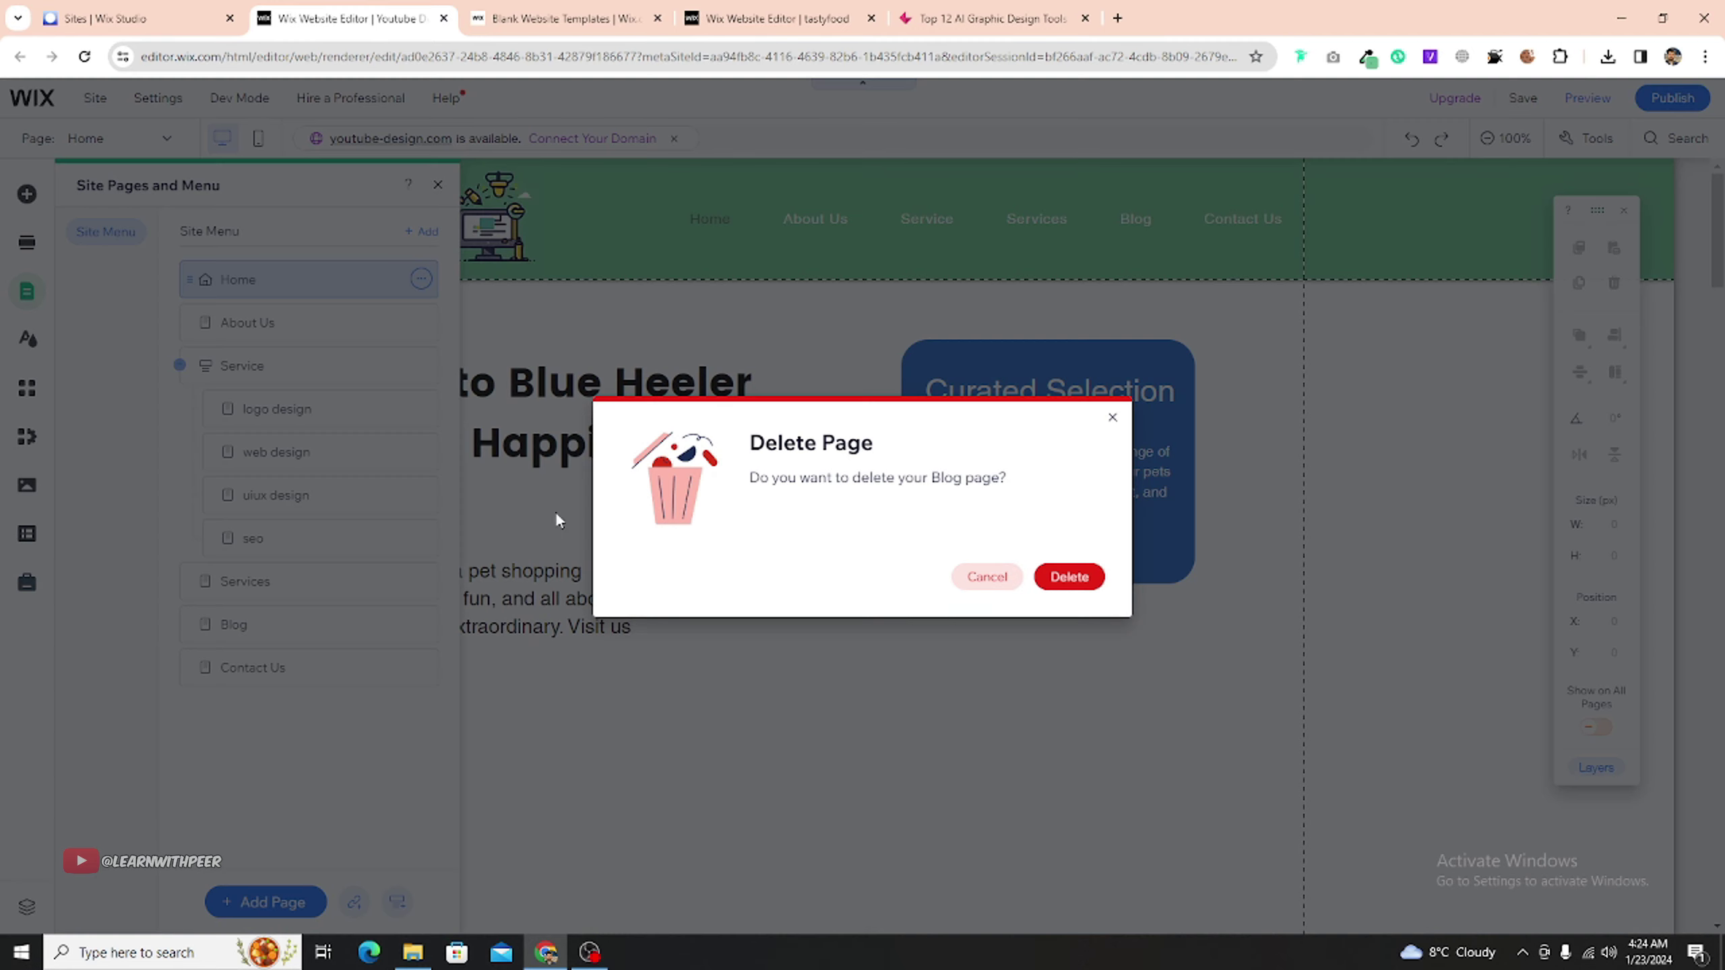
pyautogui.click(1056, 574)
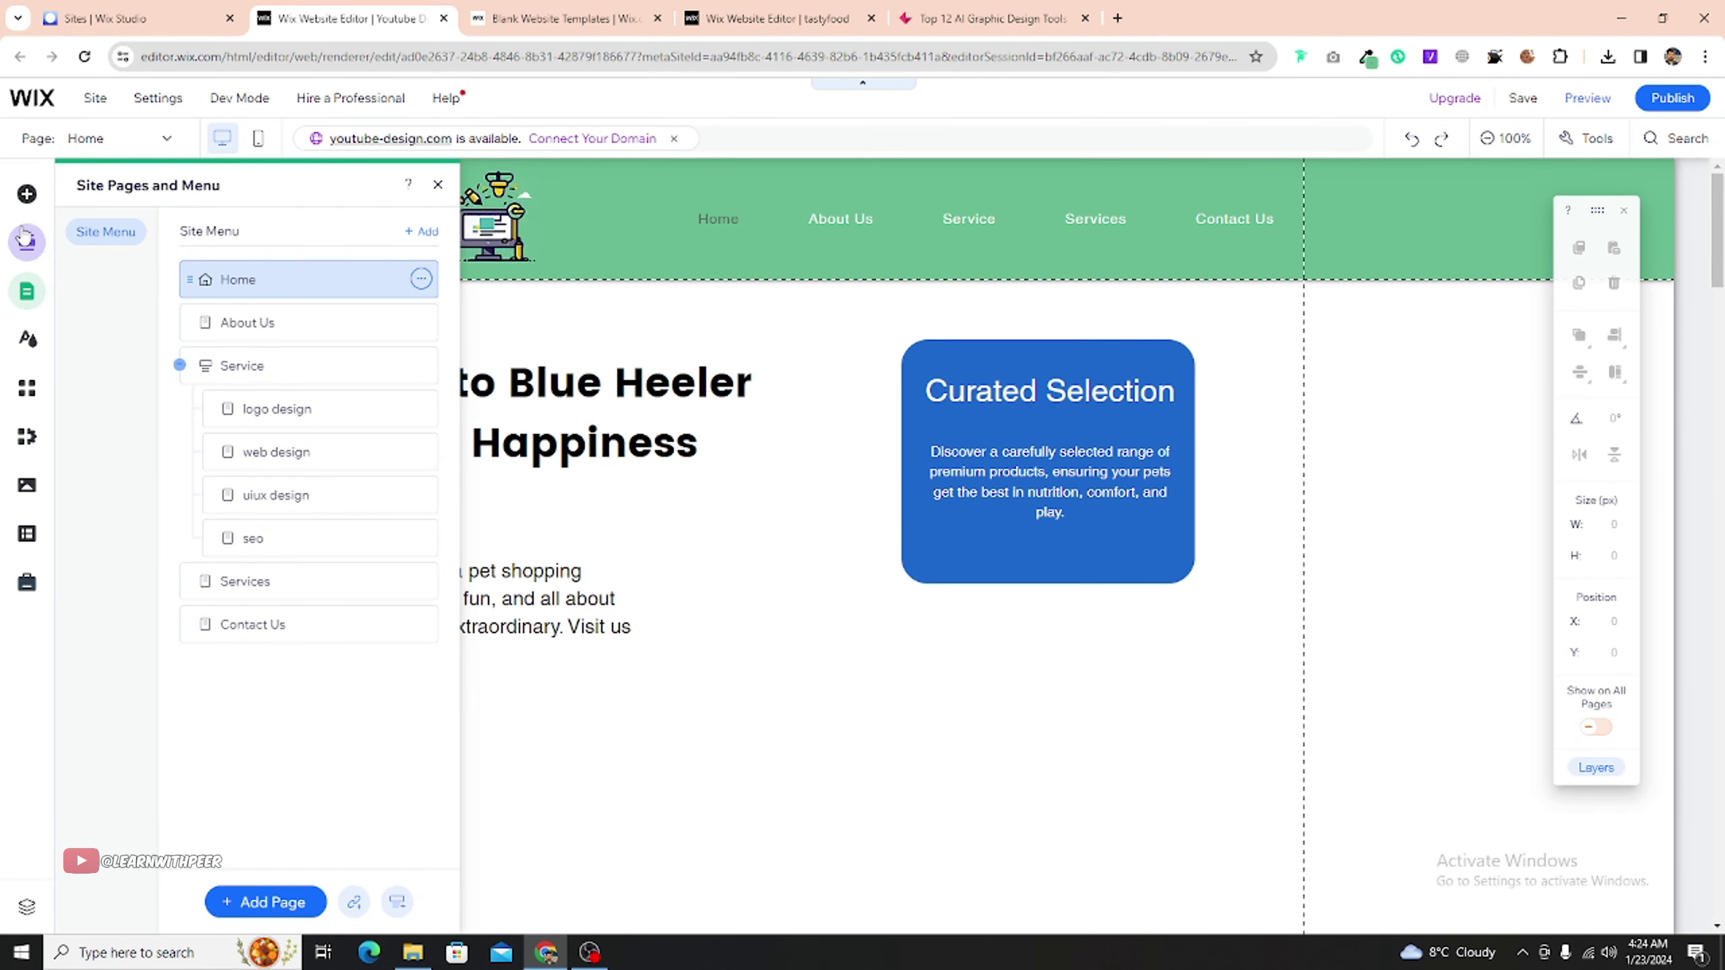
# - Add the Wix Blog app to the site and dismiss its business setup options
pyautogui.click(27, 195)
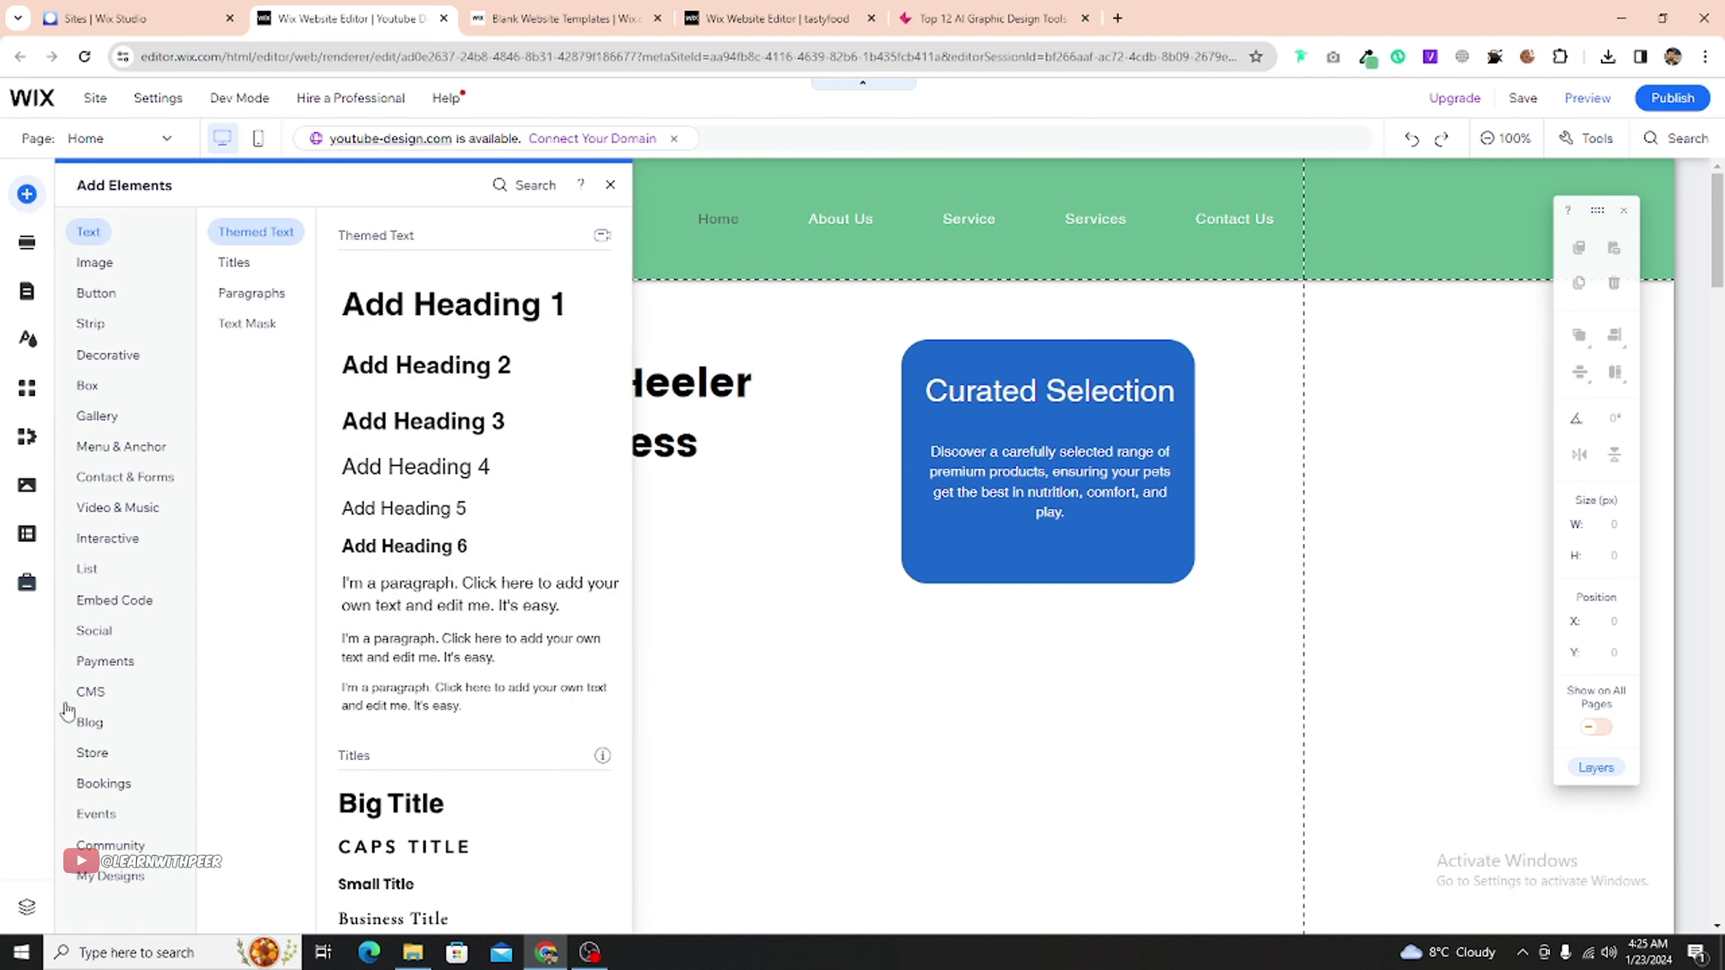
pyautogui.click(95, 723)
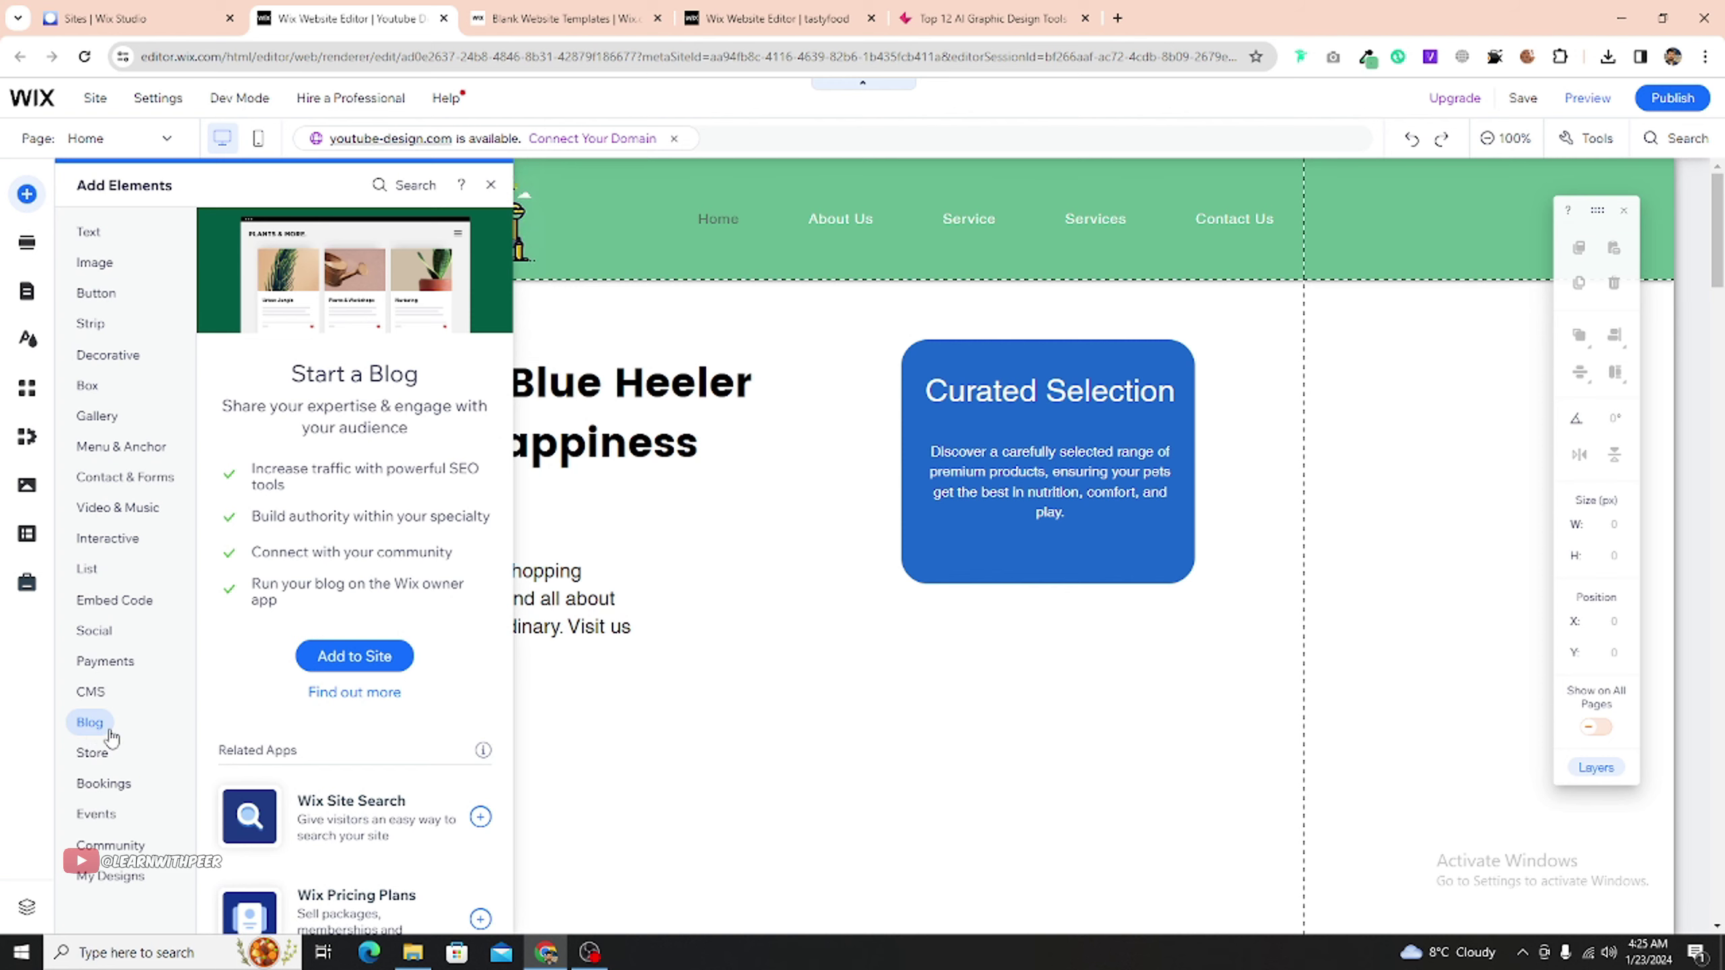
pyautogui.click(353, 656)
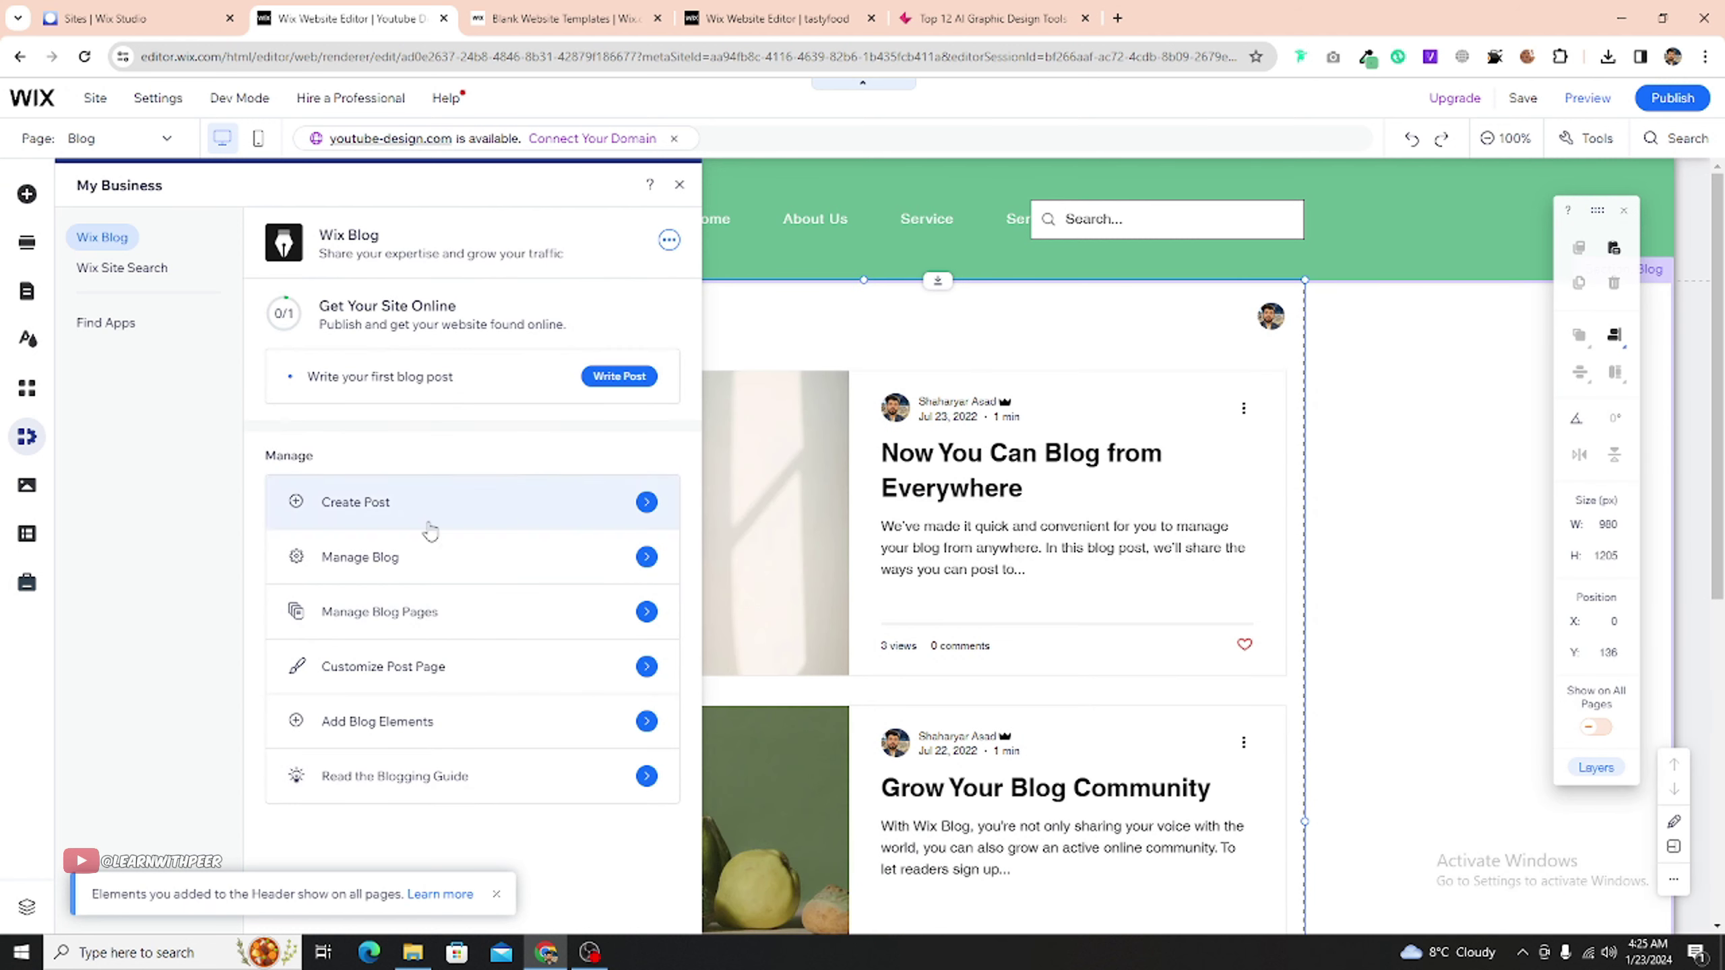
pyautogui.click(679, 185)
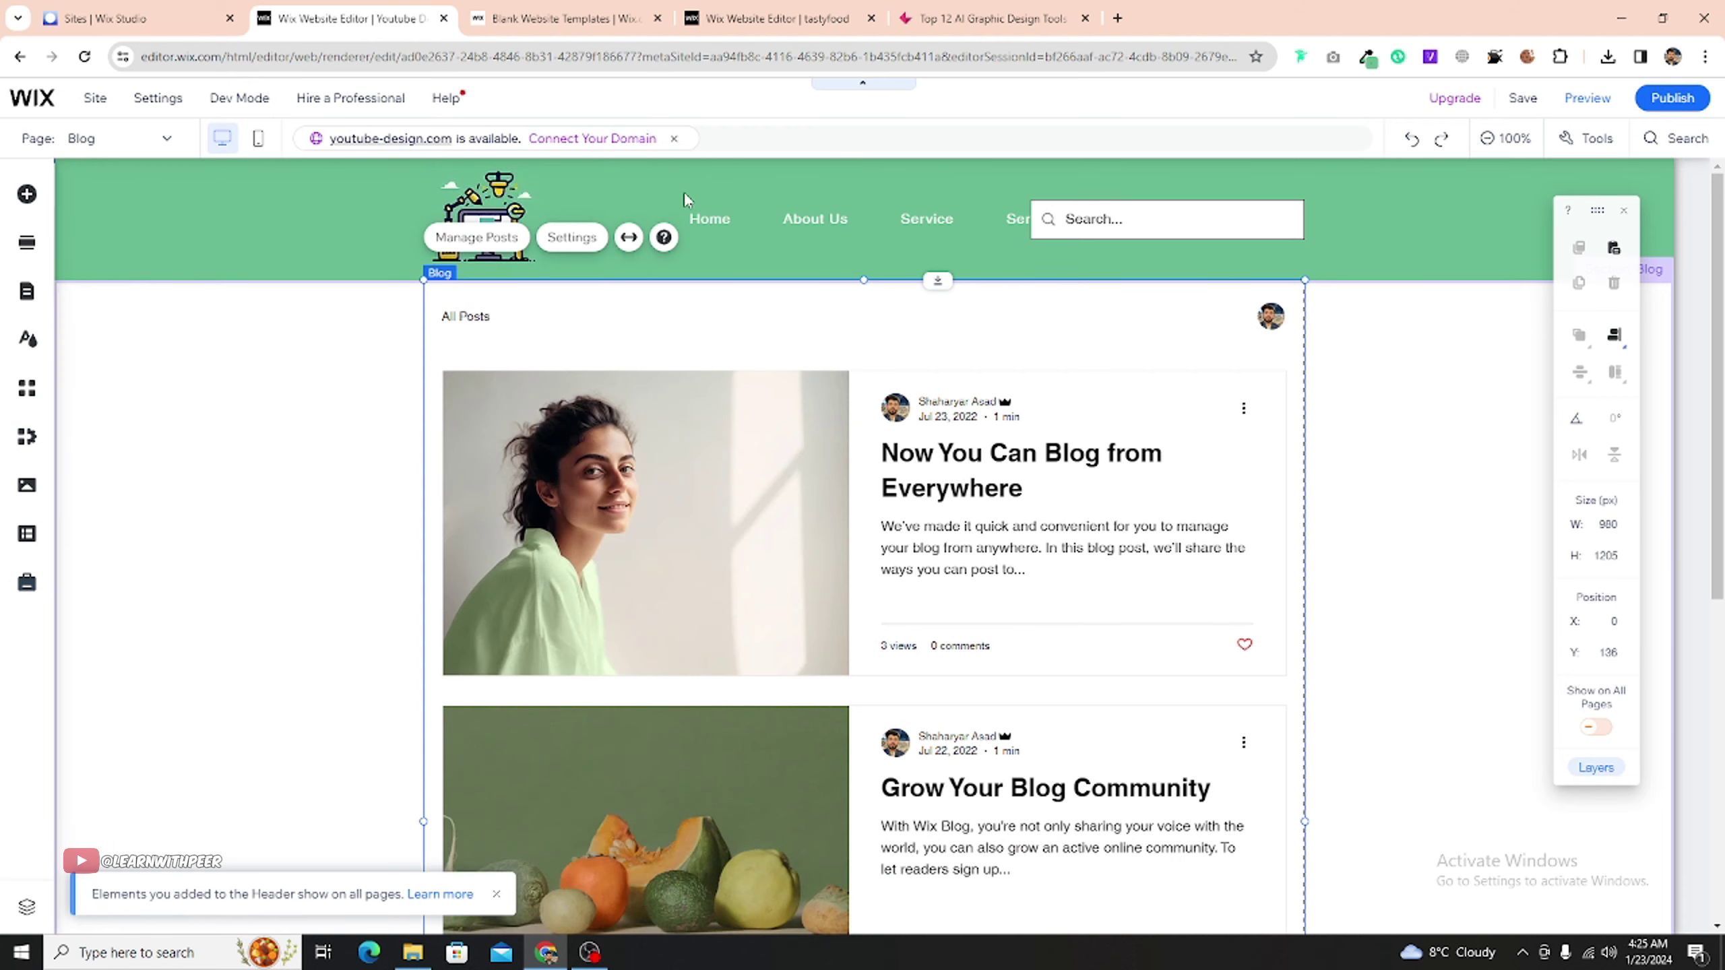
# - Make the Search Results page visible in the site menu
pyautogui.click(1182, 233)
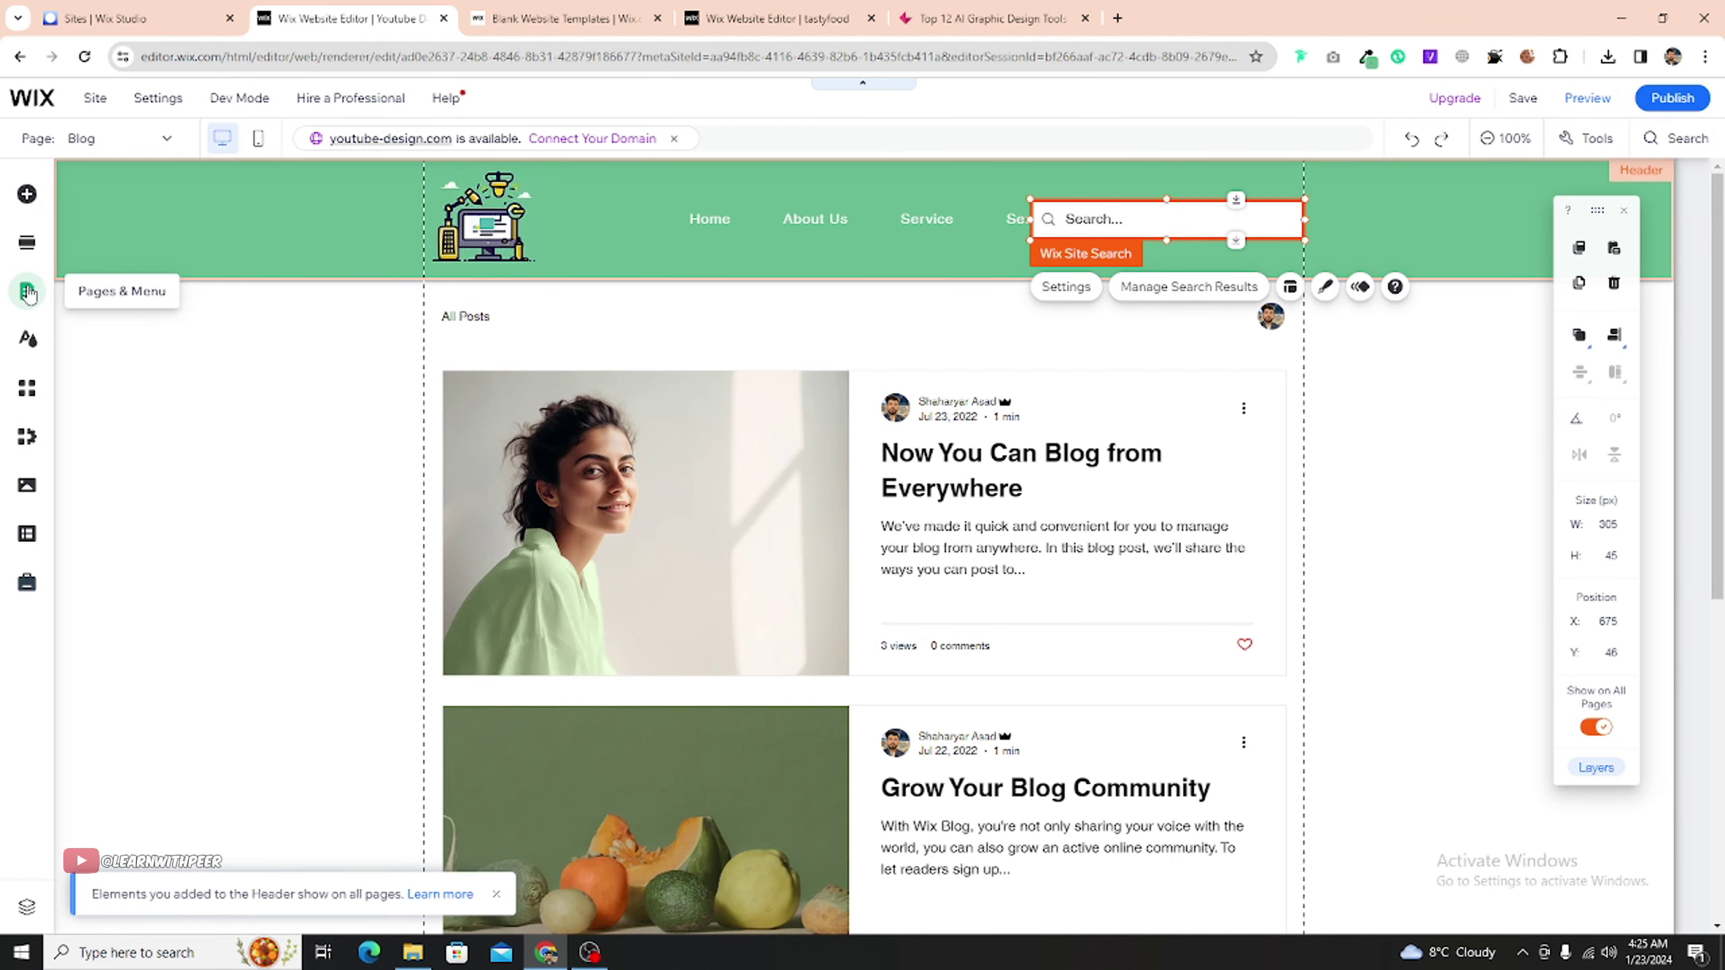
pyautogui.click(112, 299)
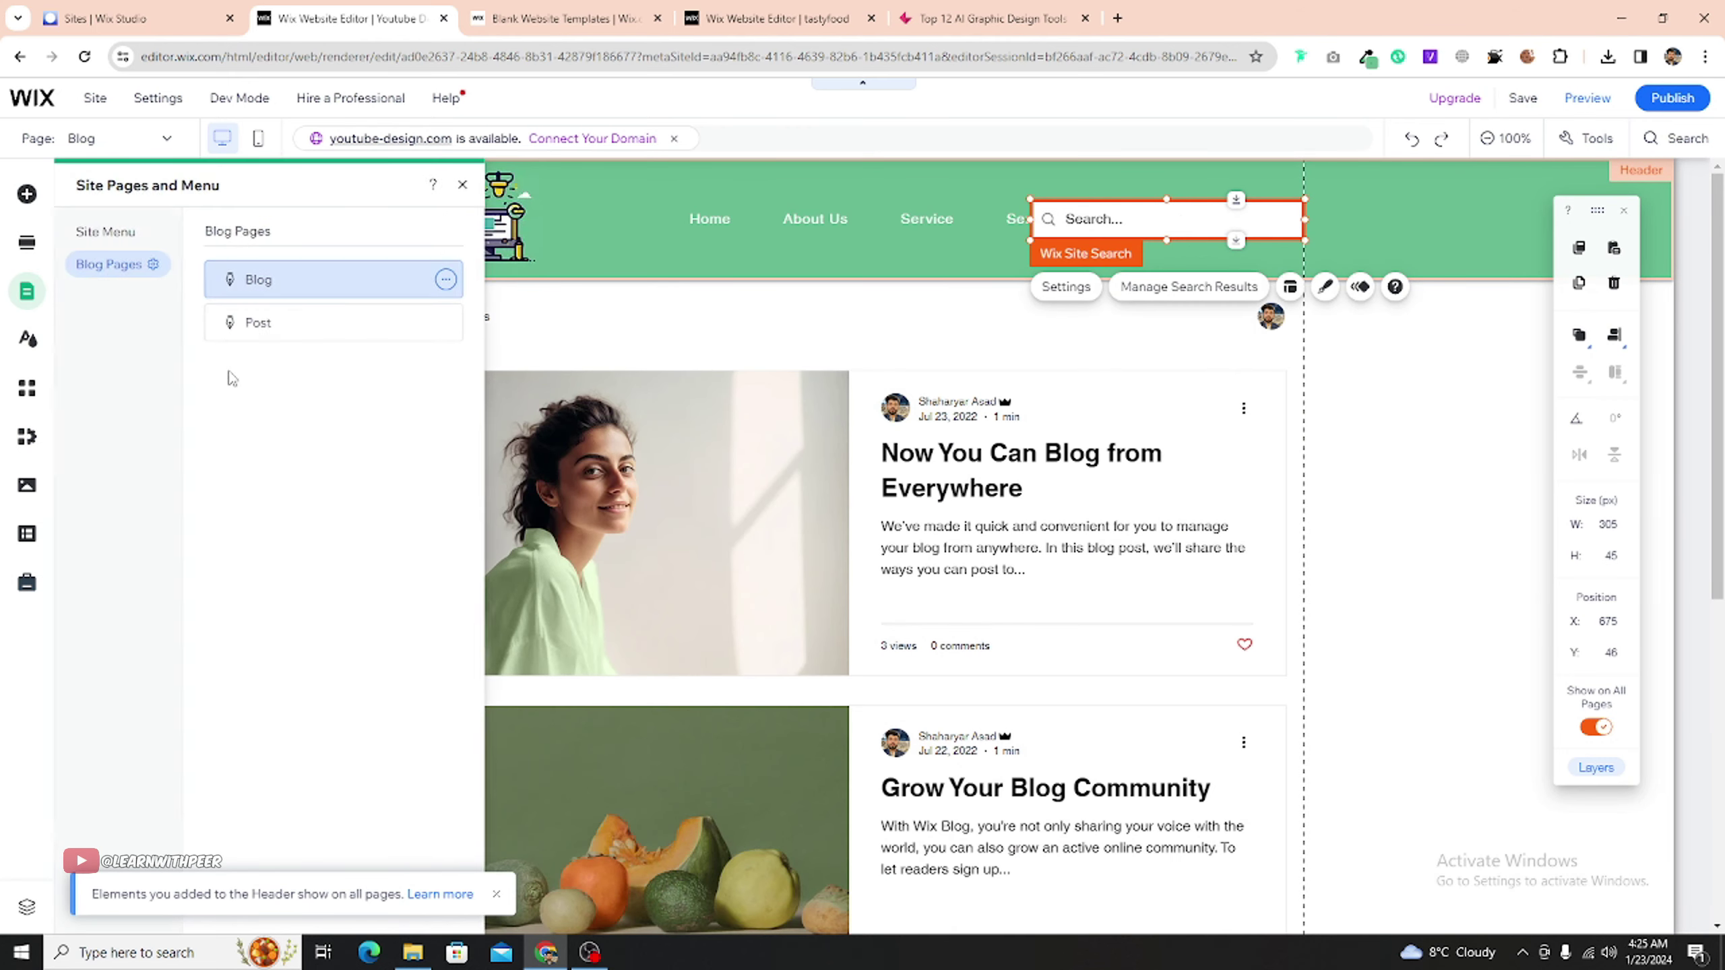
pyautogui.click(105, 234)
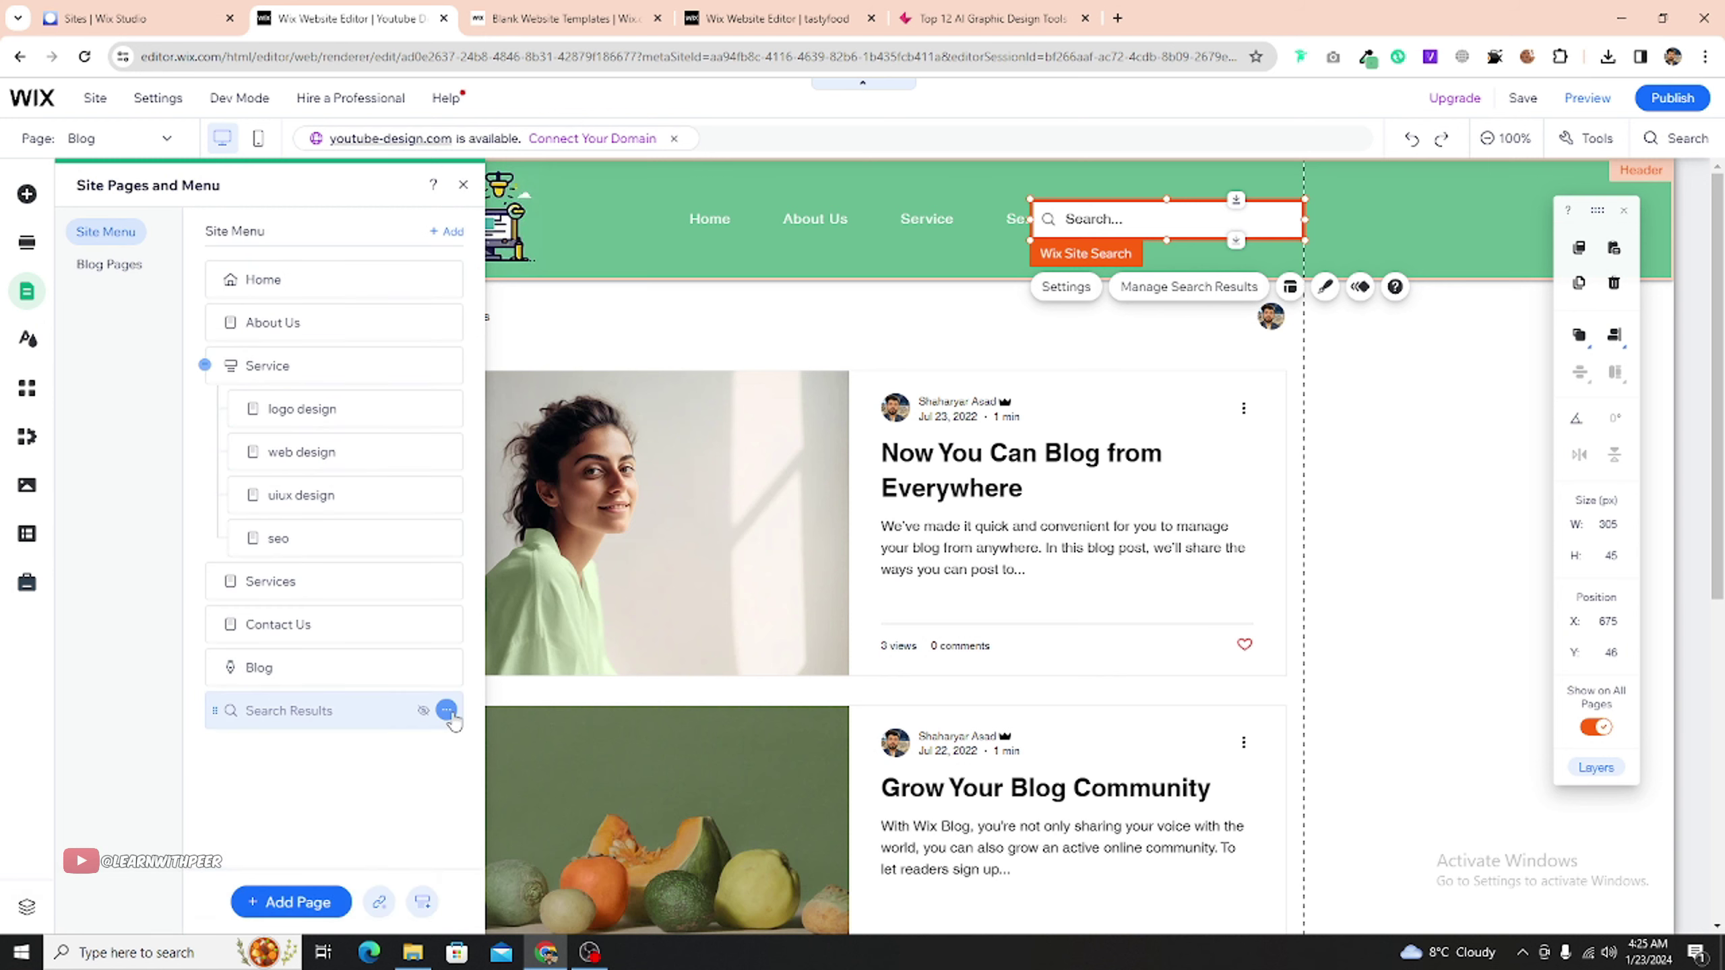
pyautogui.click(446, 710)
pyautogui.click(519, 659)
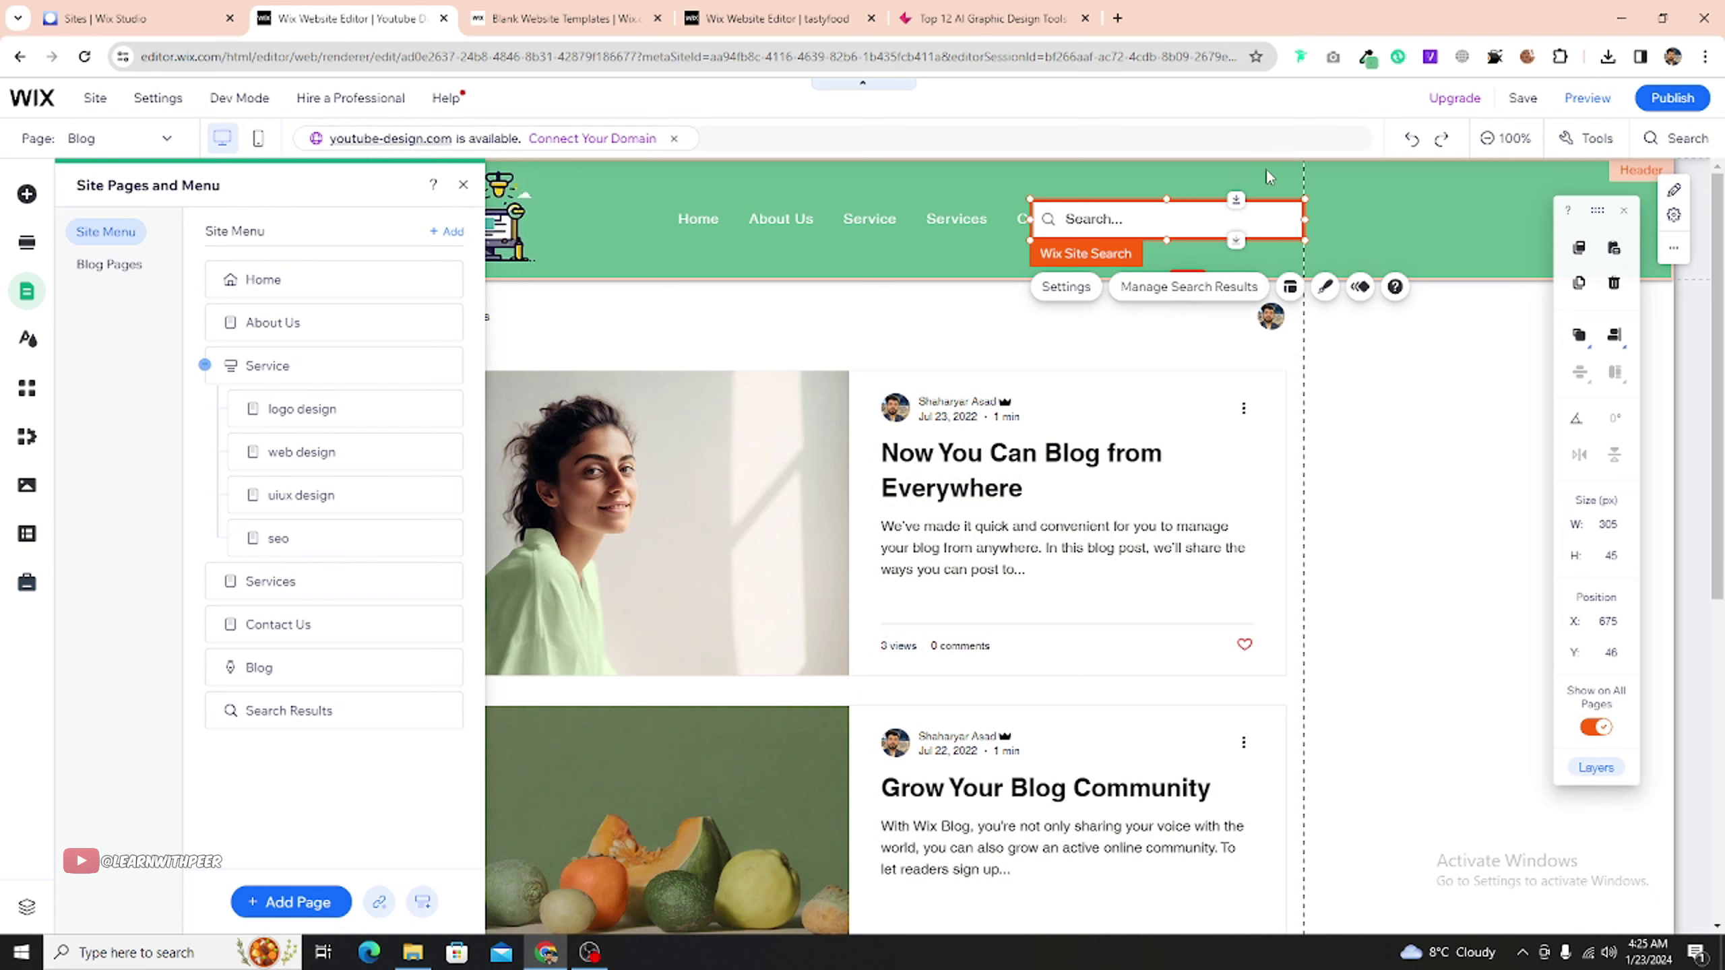
# - Remove the Wix Site Search bar from the header
pyautogui.click(1206, 218)
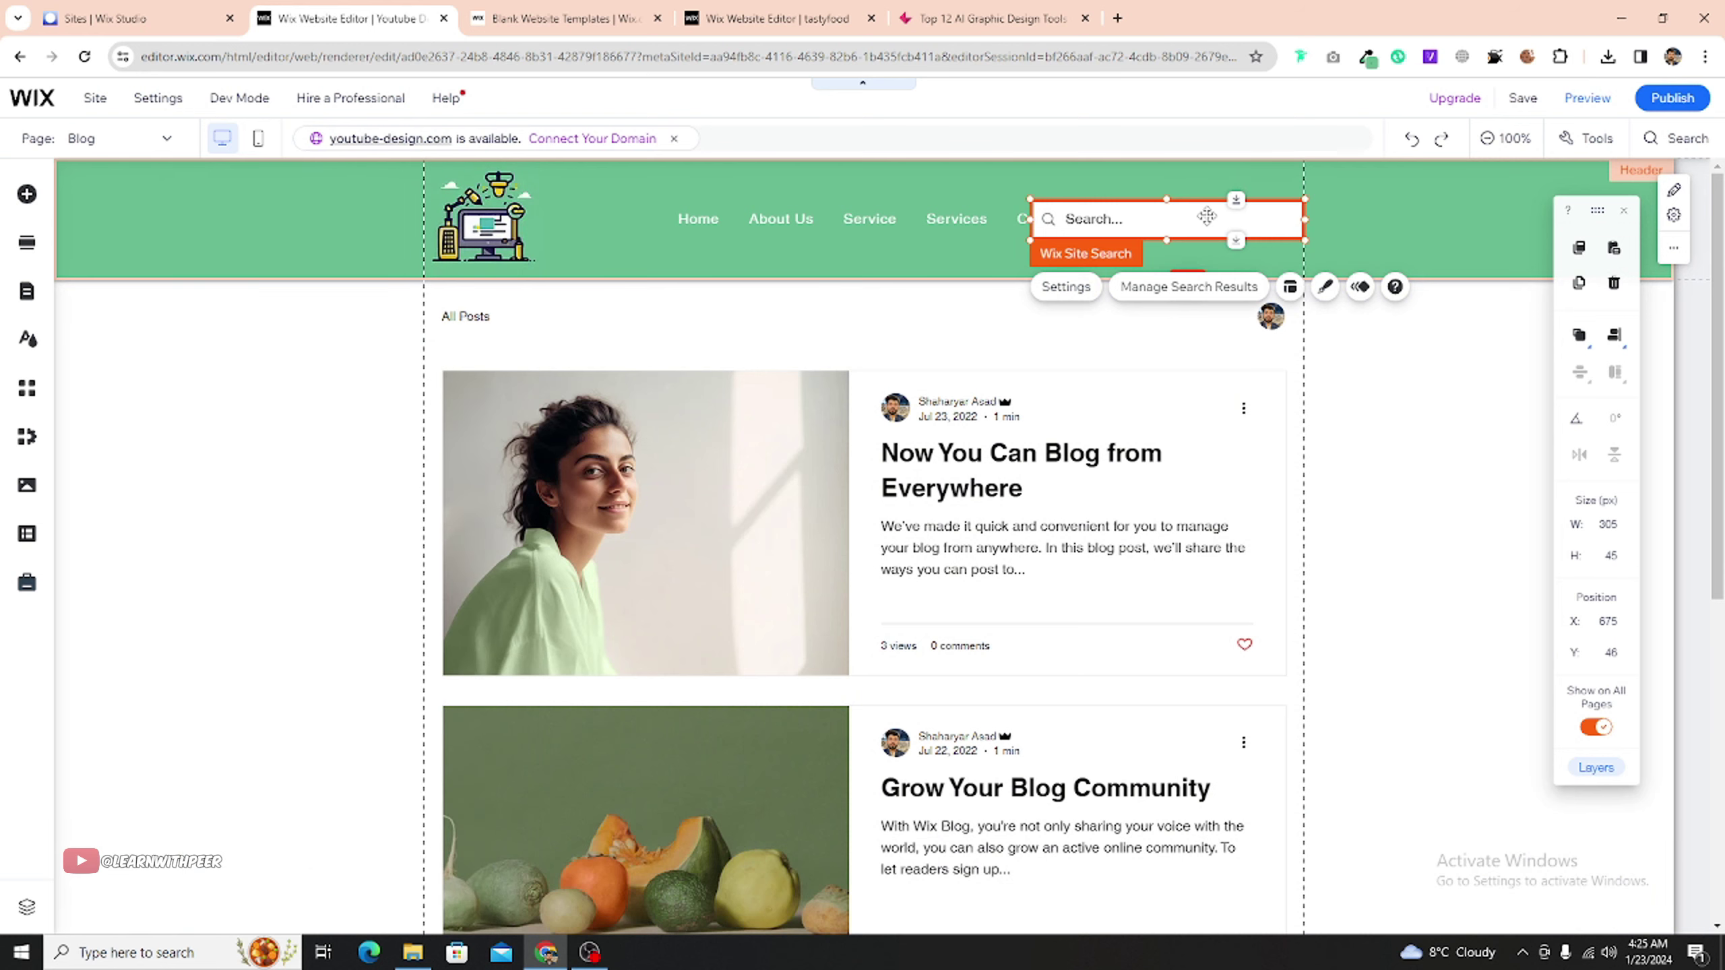
pyautogui.moveTo(1207, 218); pyautogui.dragTo(1481, 217)
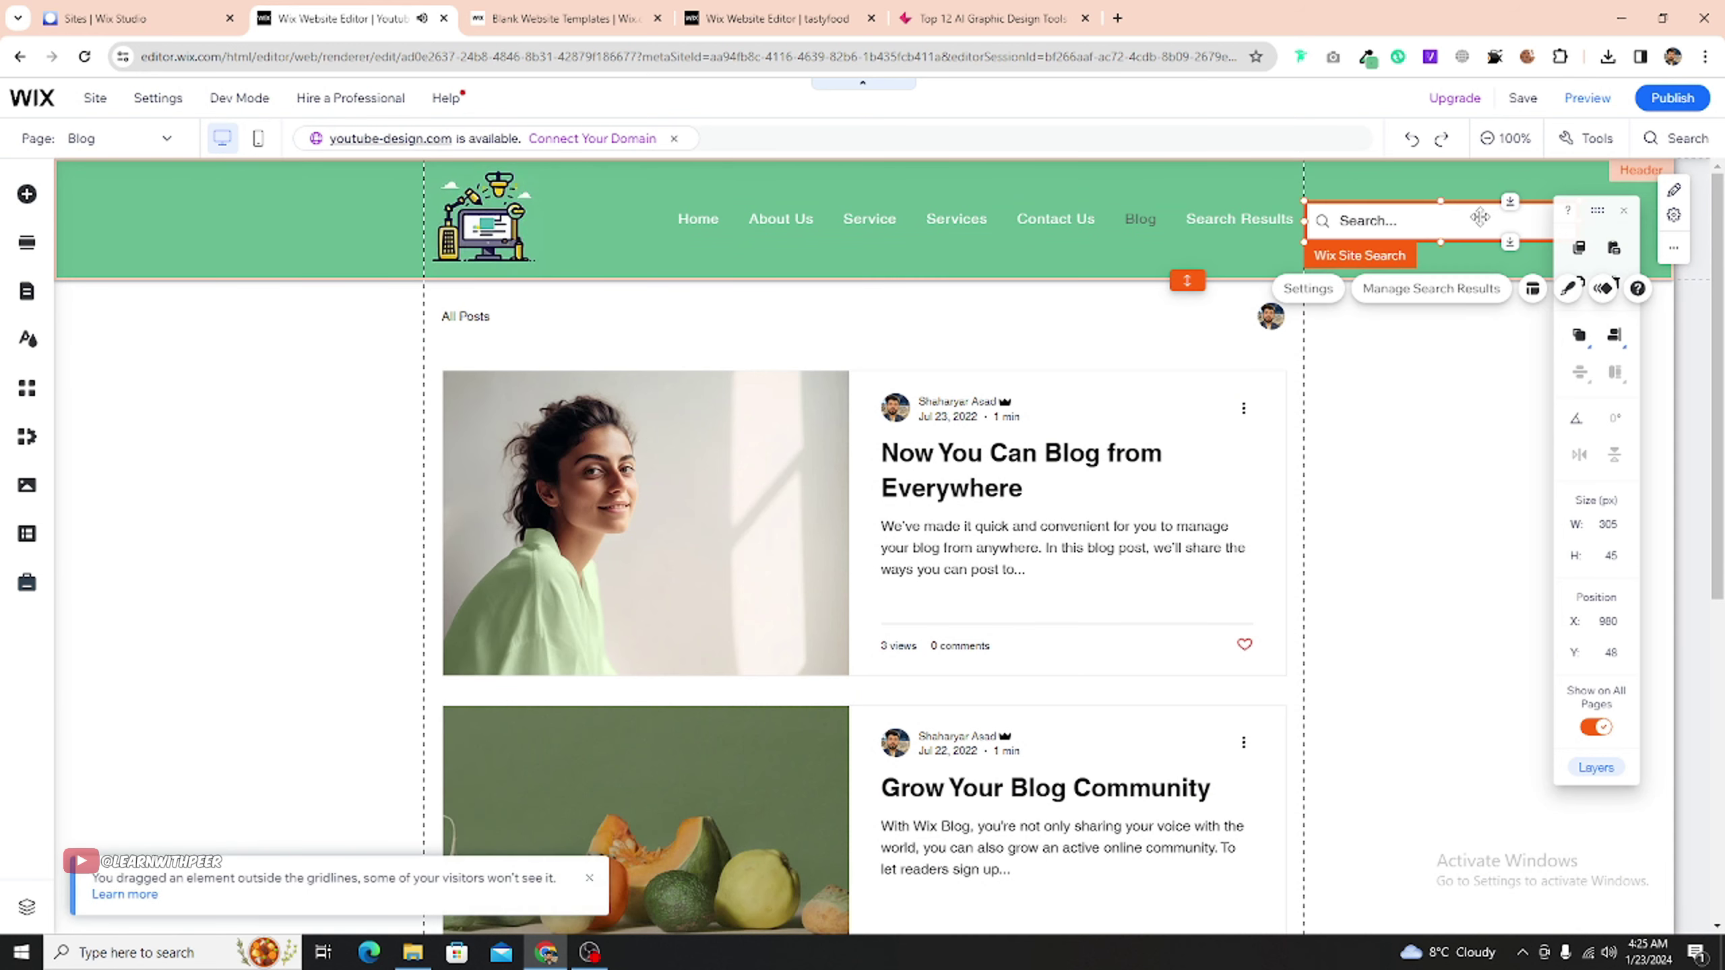
pyautogui.press('Delete')
# - Hide the Search Results page from the site menu
pyautogui.click(1236, 227)
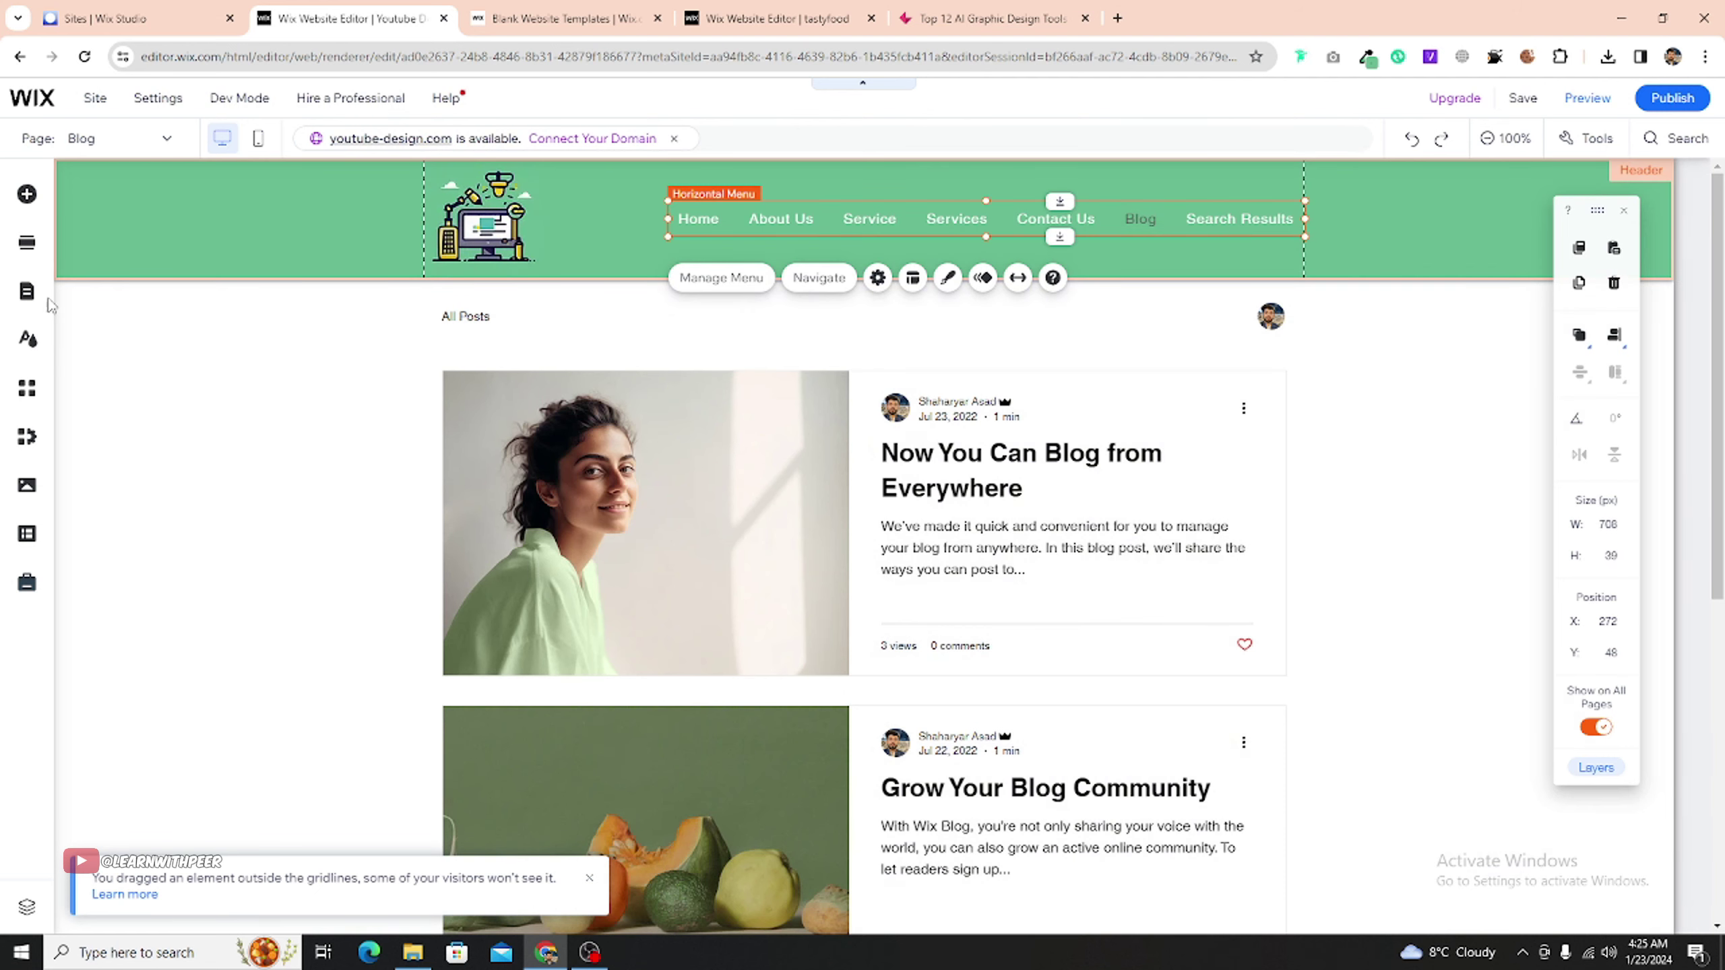
pyautogui.click(34, 292)
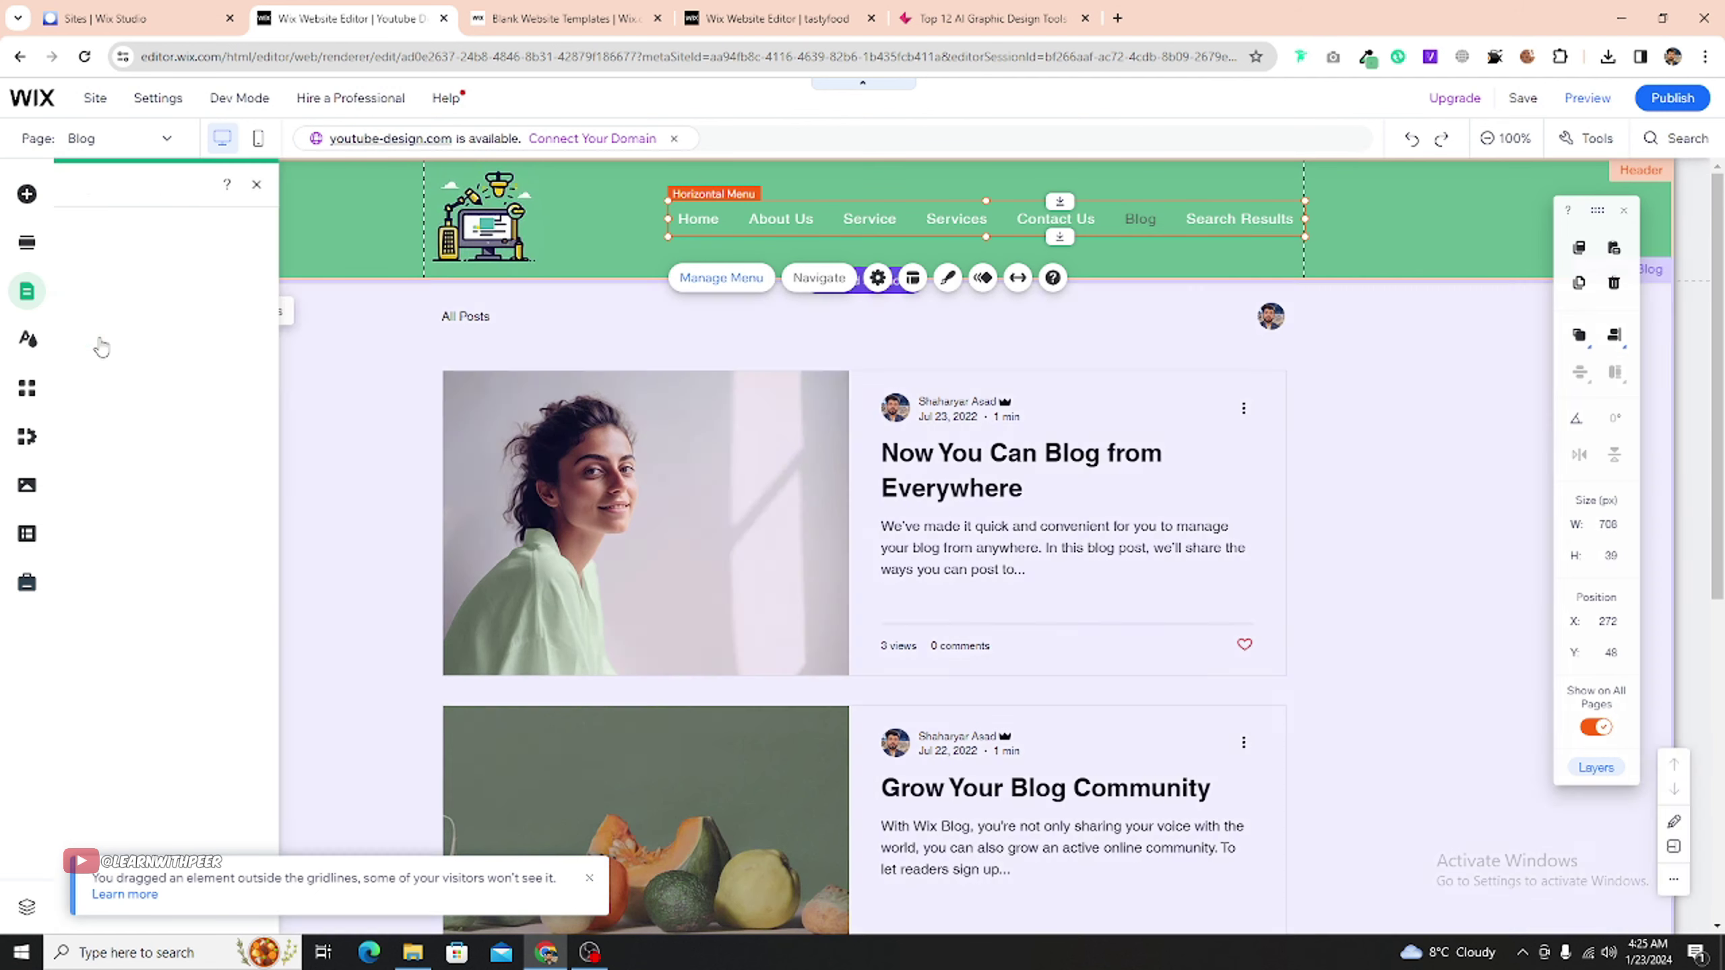
pyautogui.click(114, 239)
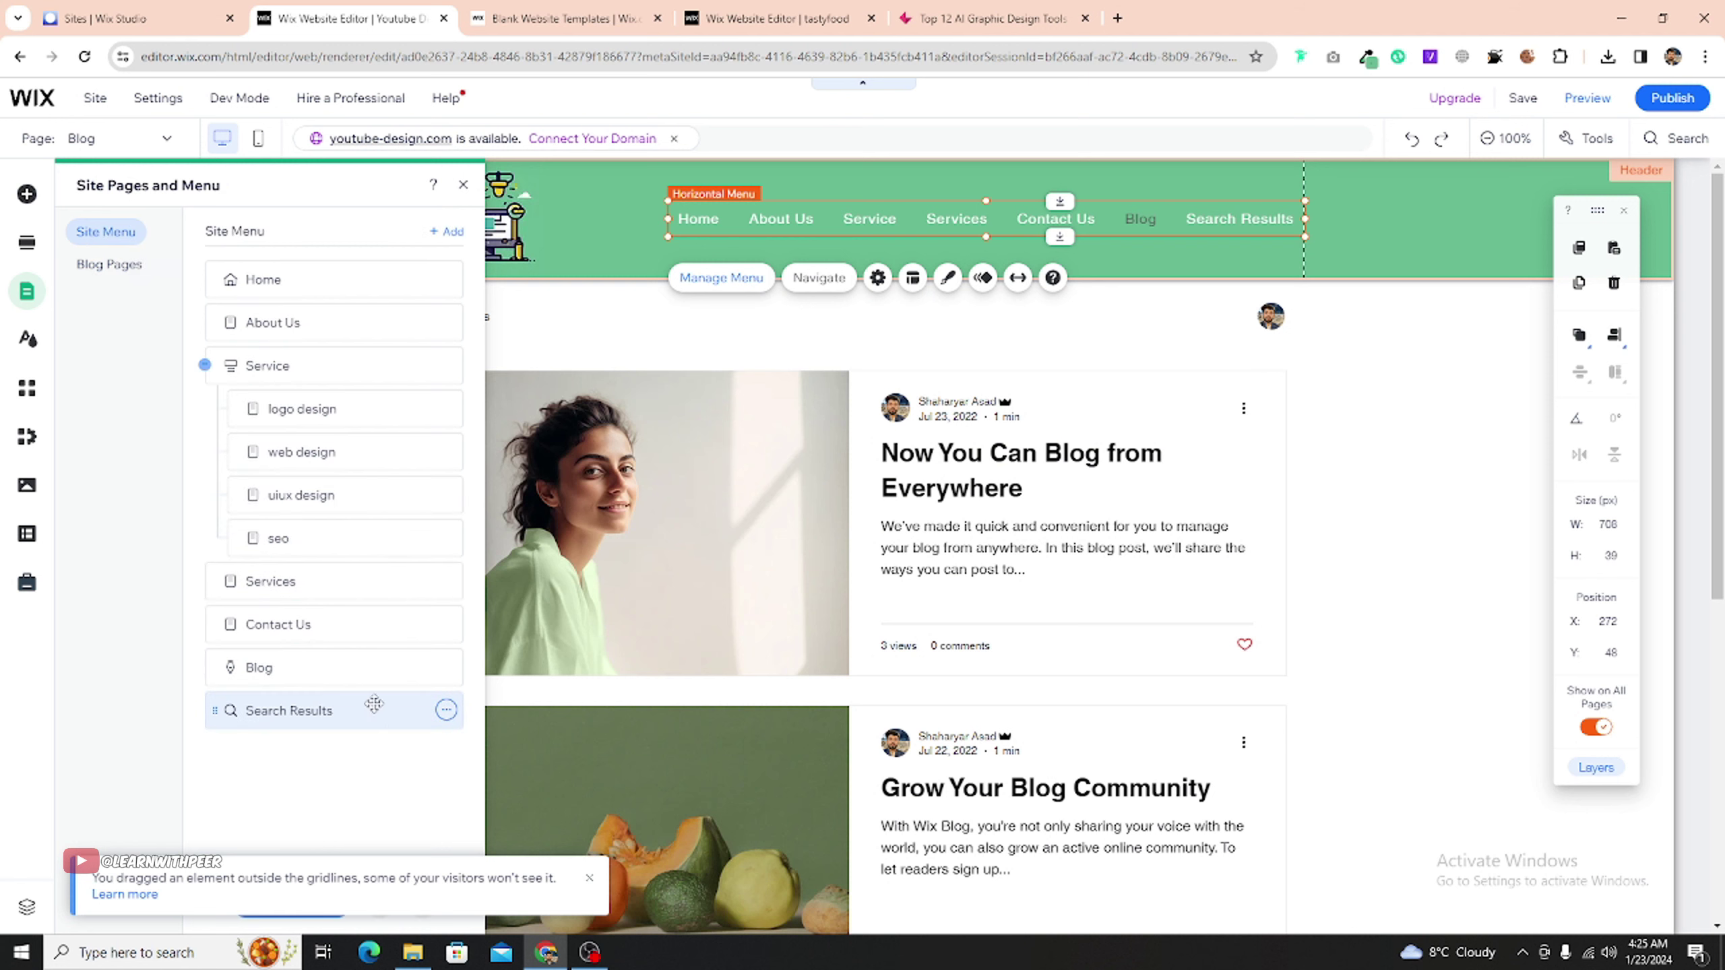
pyautogui.click(446, 710)
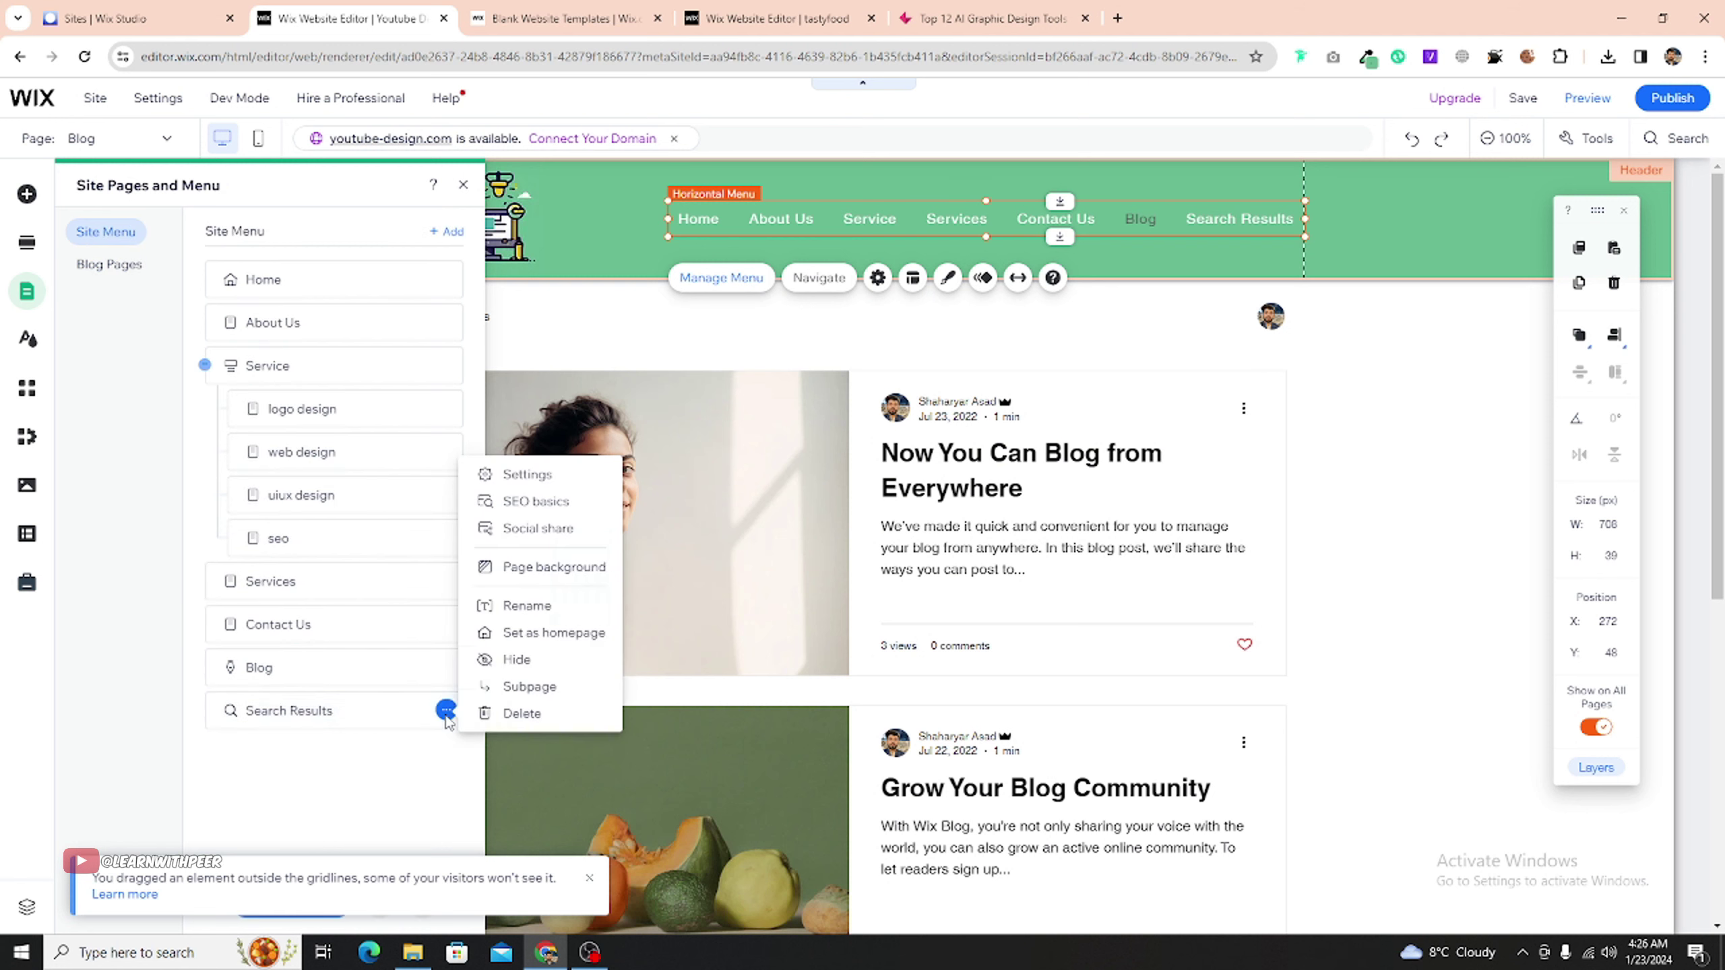
pyautogui.click(496, 656)
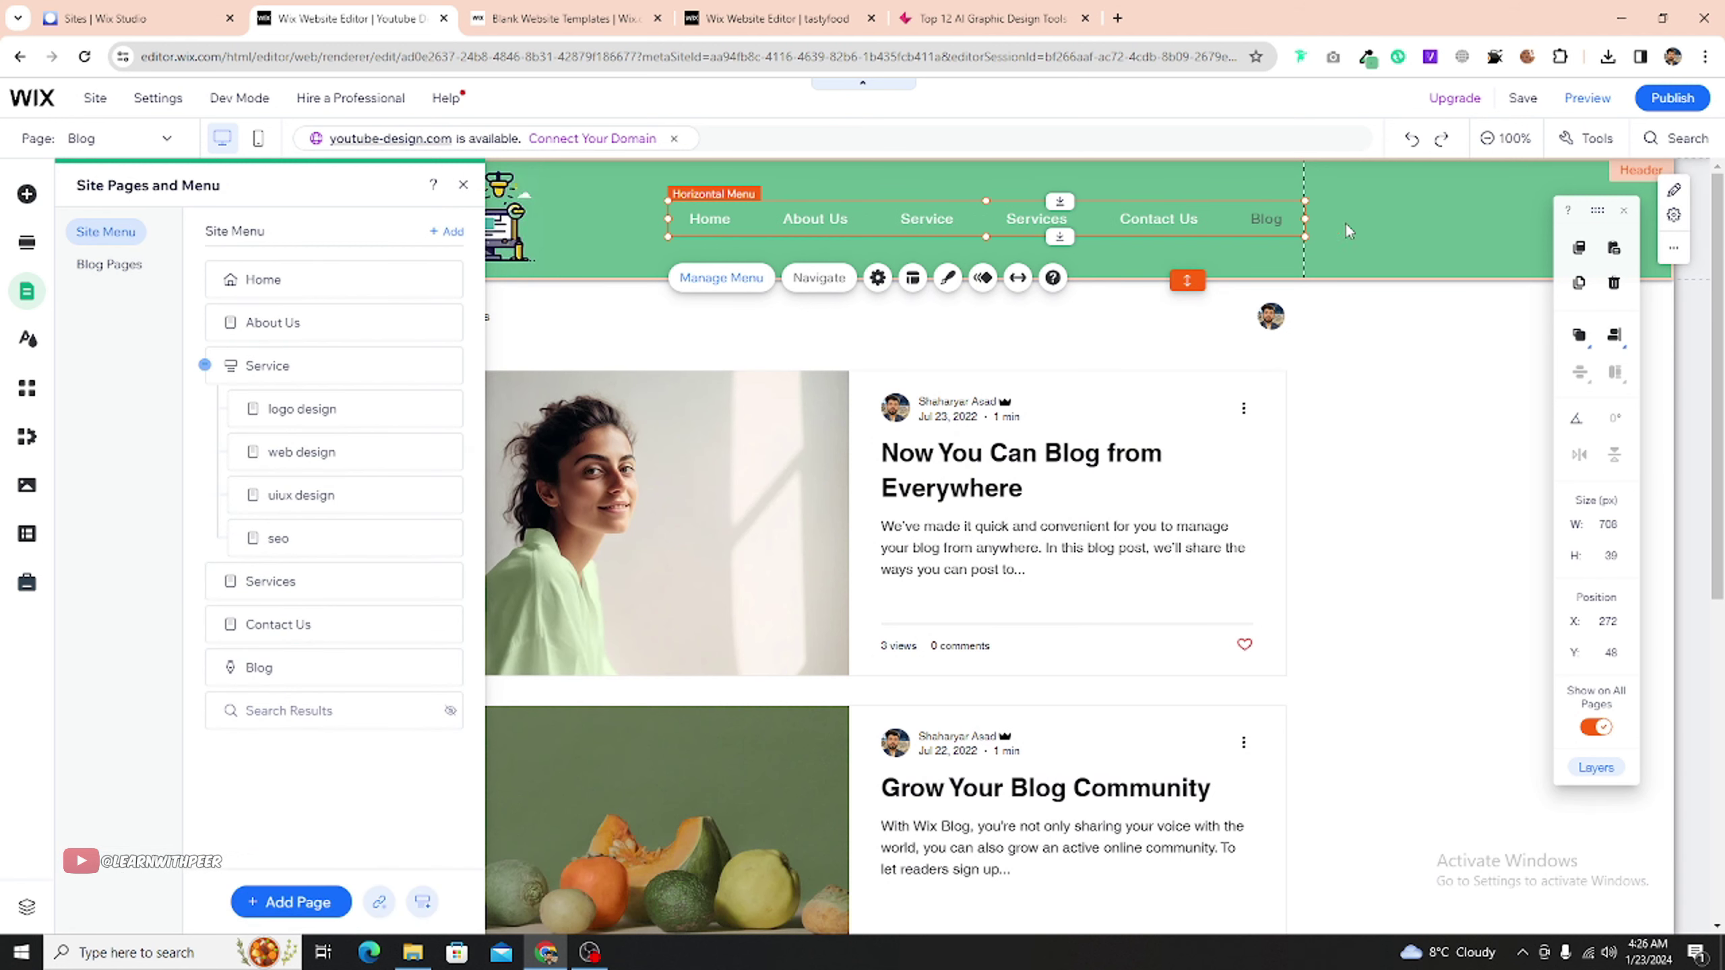
pyautogui.click(1349, 231)
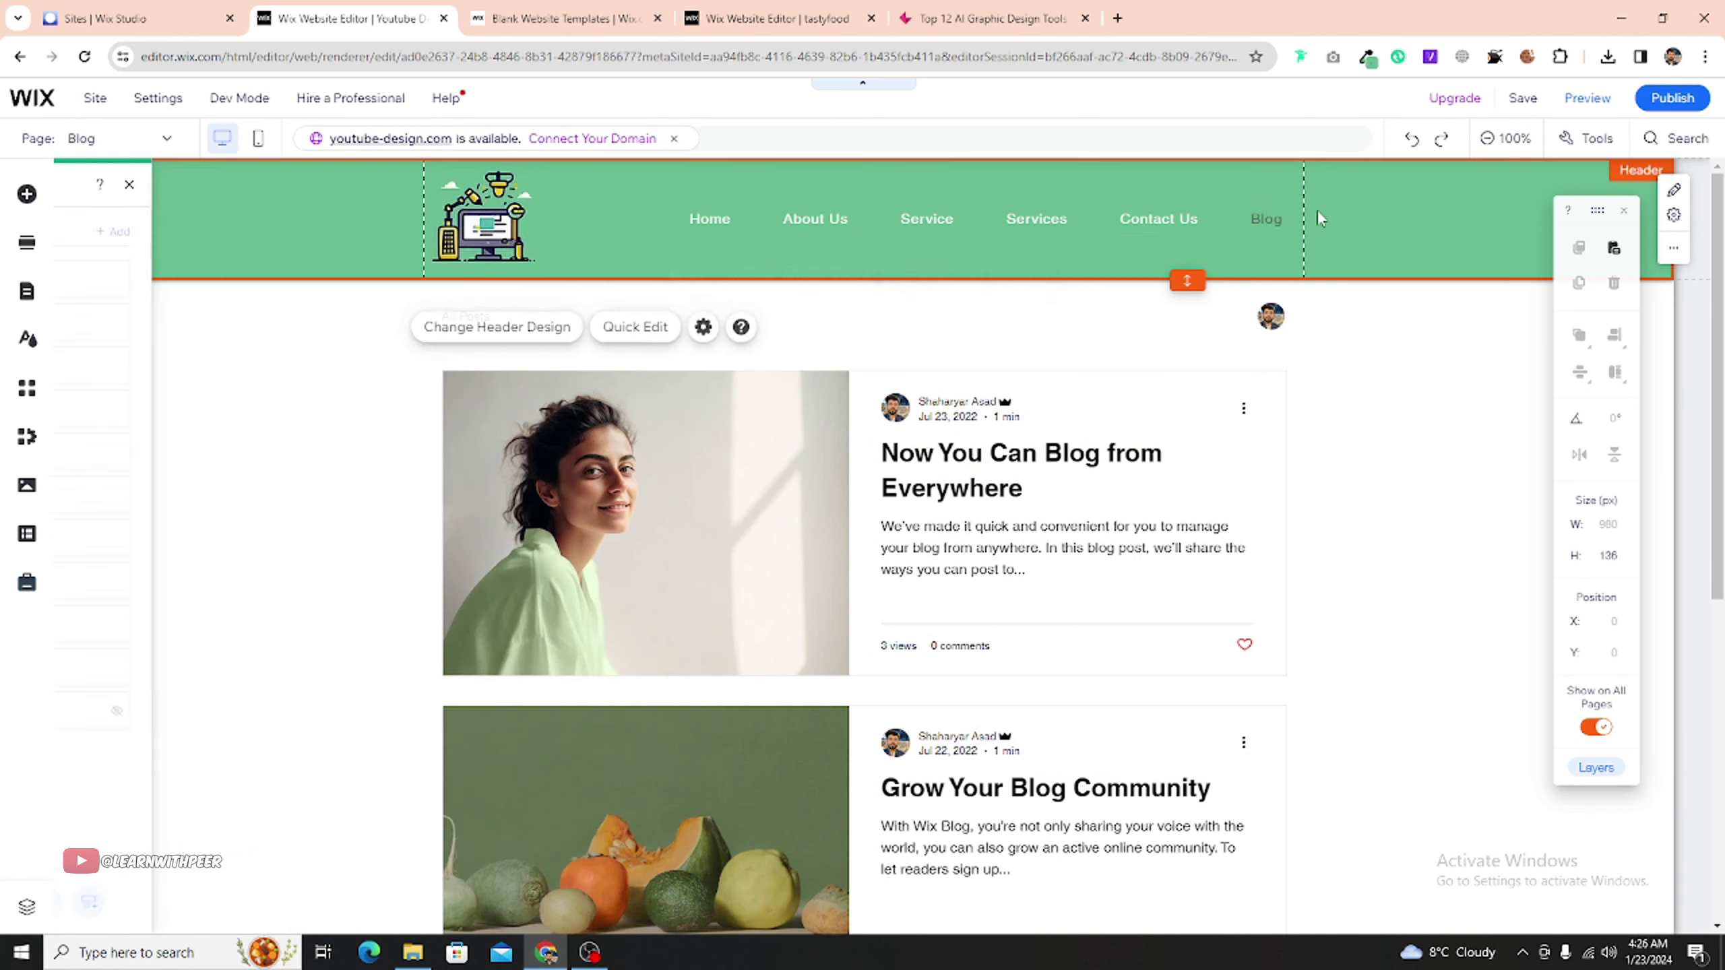
# - Reorder the site menu so Blog comes before Contact Us, and save the site
pyautogui.click(26, 291)
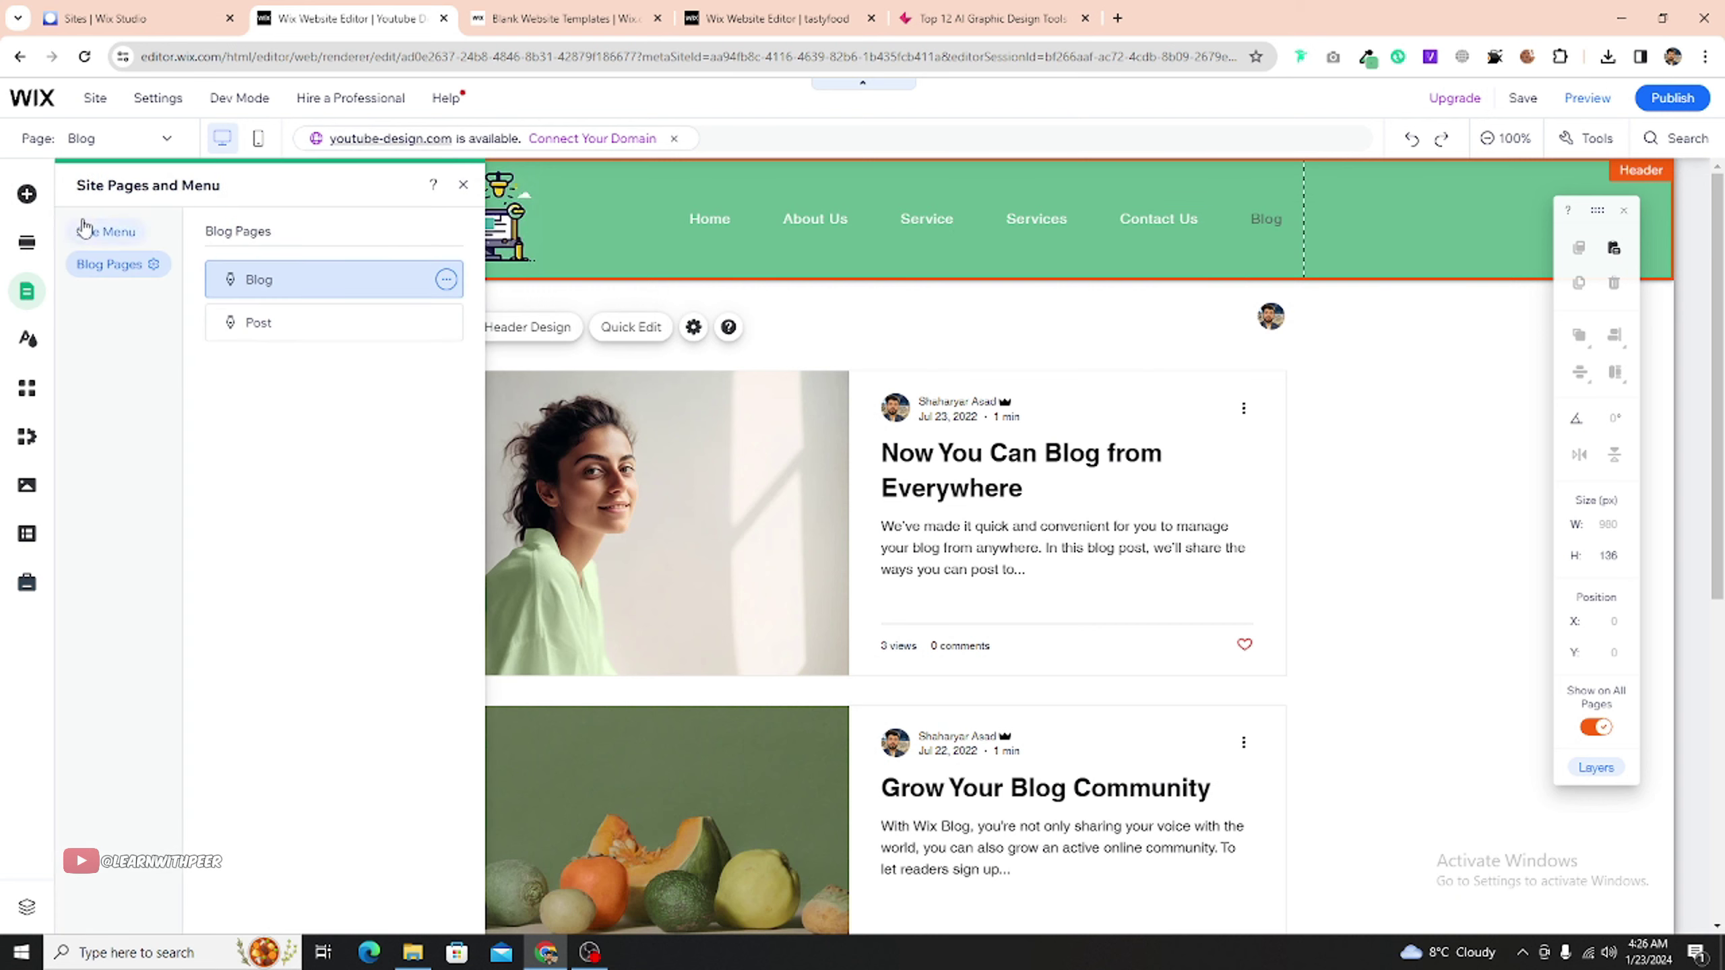
pyautogui.click(83, 231)
pyautogui.moveTo(263, 666); pyautogui.dragTo(256, 623)
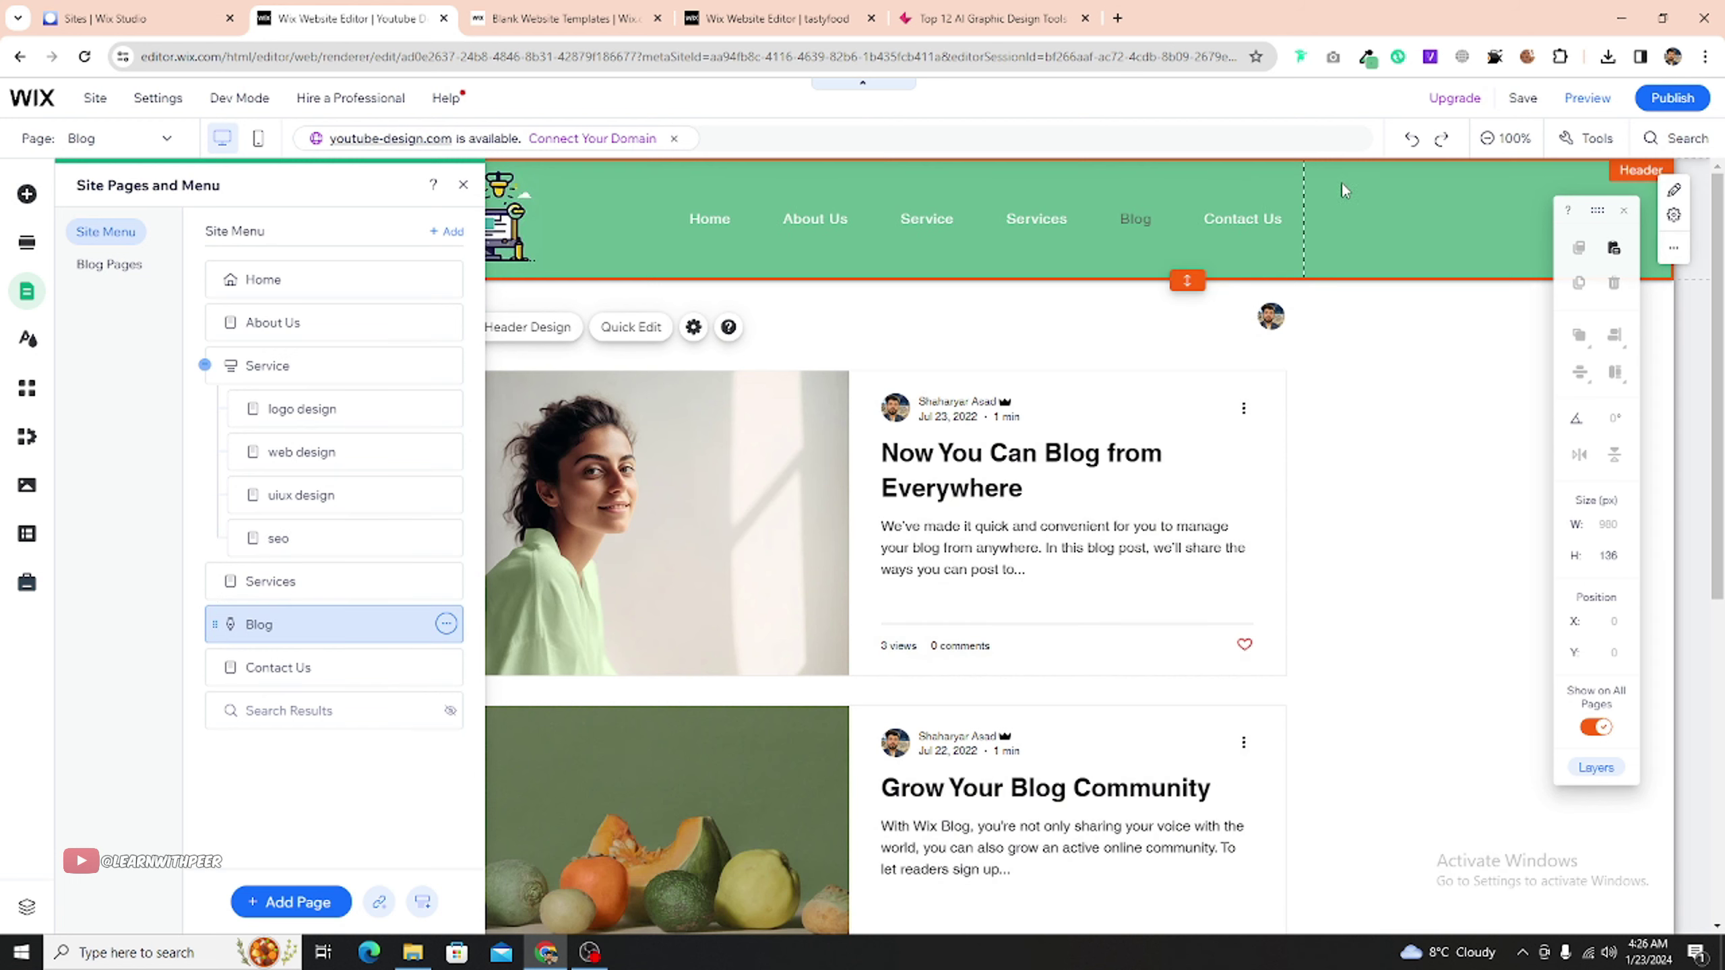
pyautogui.click(1523, 99)
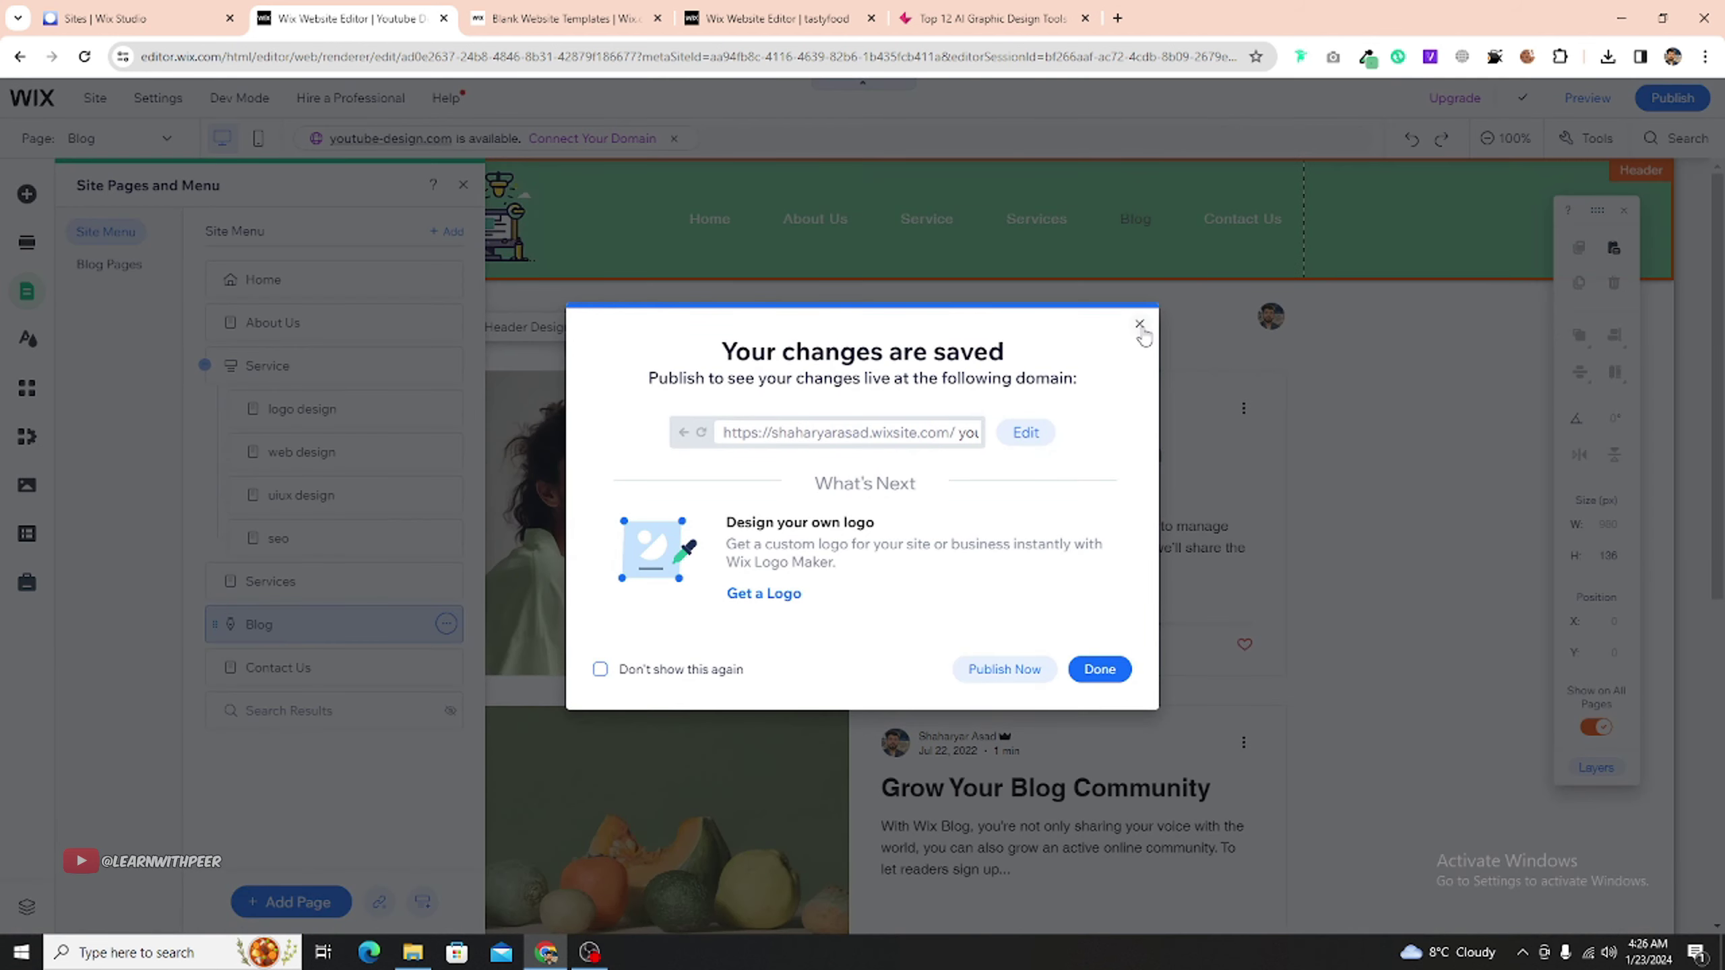
pyautogui.click(1141, 326)
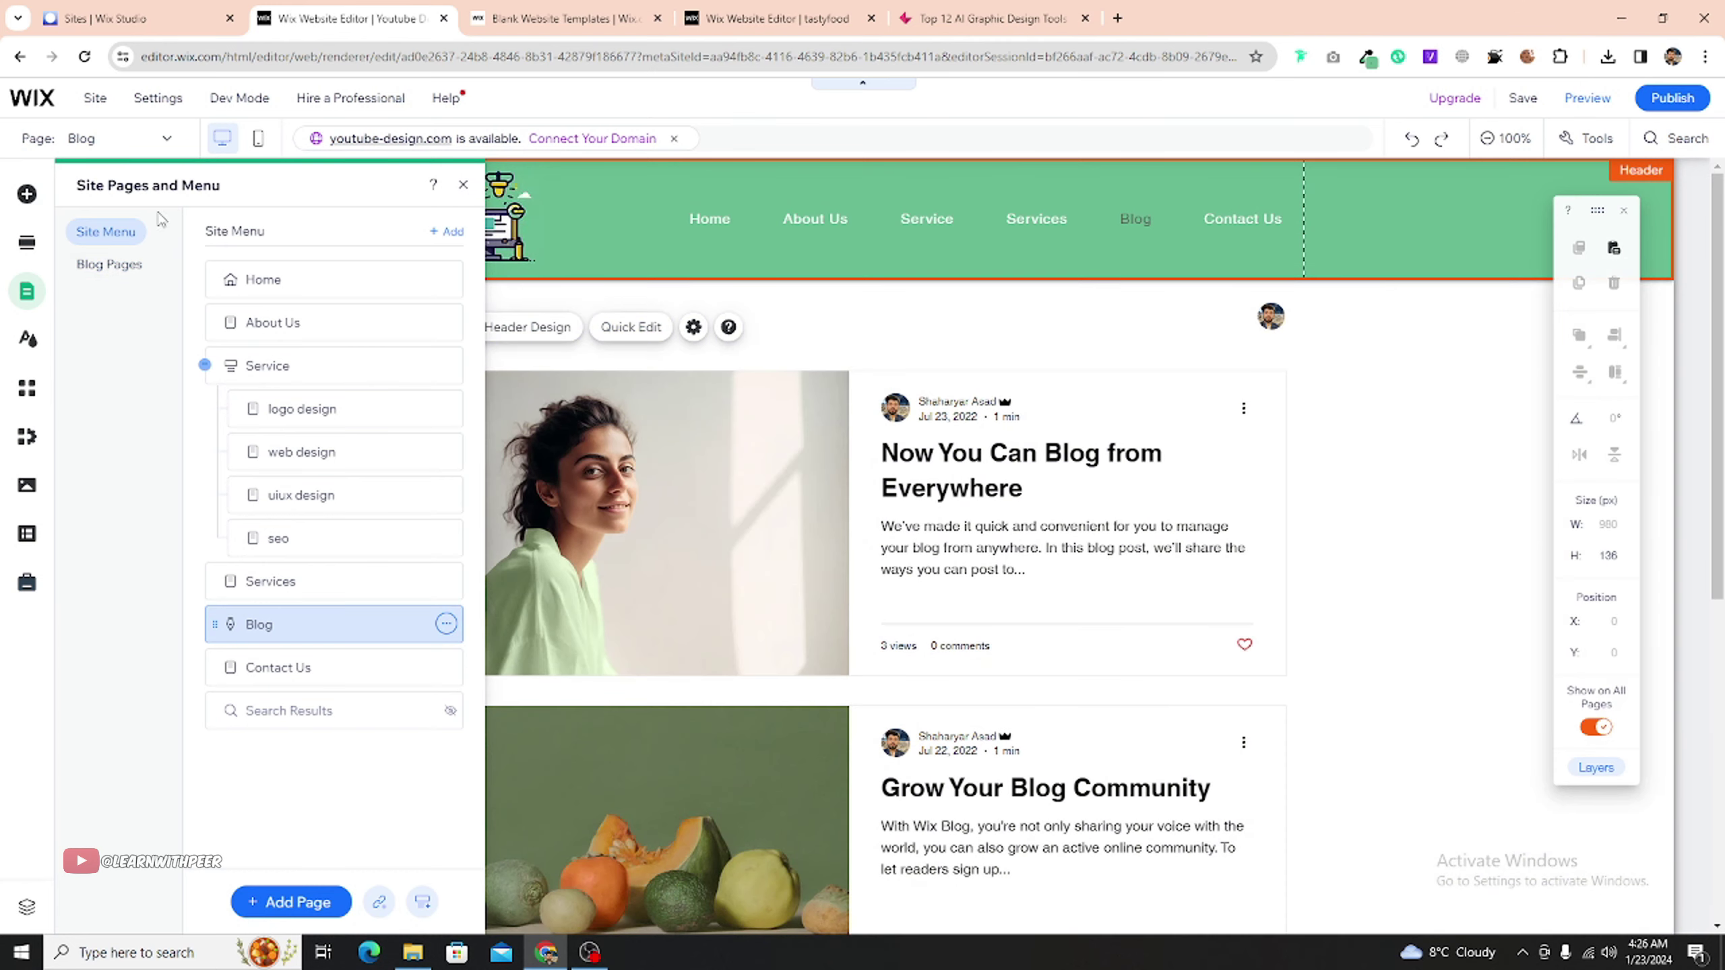
# - Preview the site's Blog page, read through the post "Now You Can Blog from Everywhere" and return to editing
pyautogui.click(111, 275)
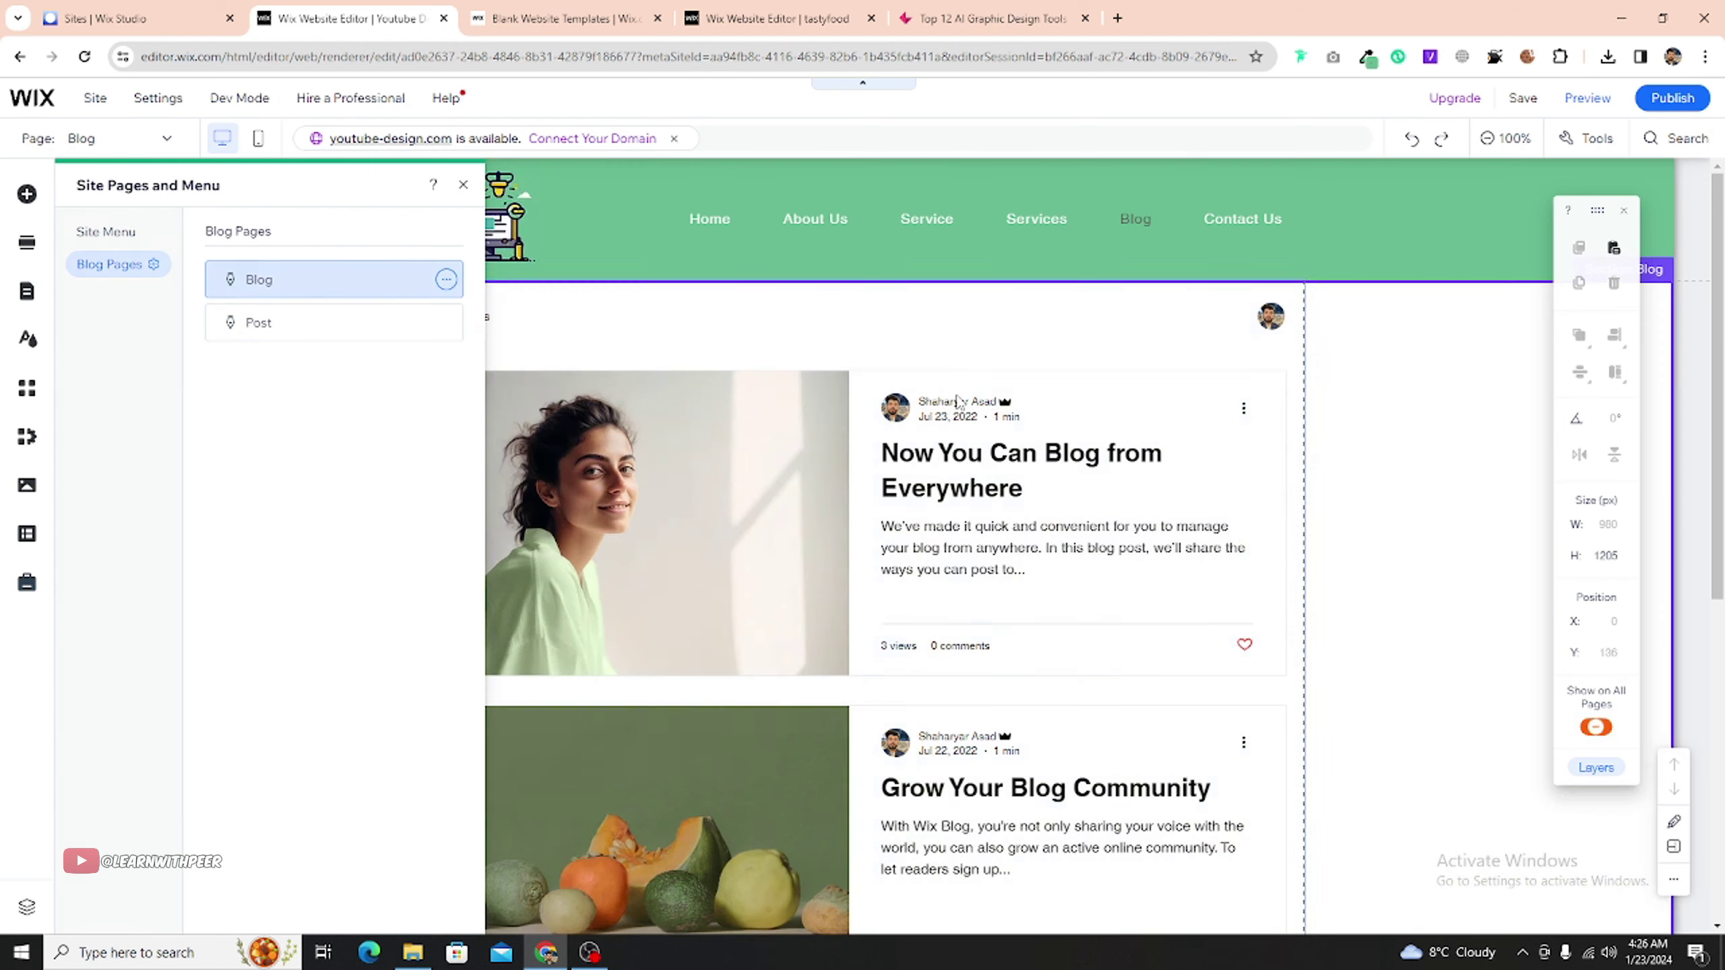
pyautogui.click(810, 554)
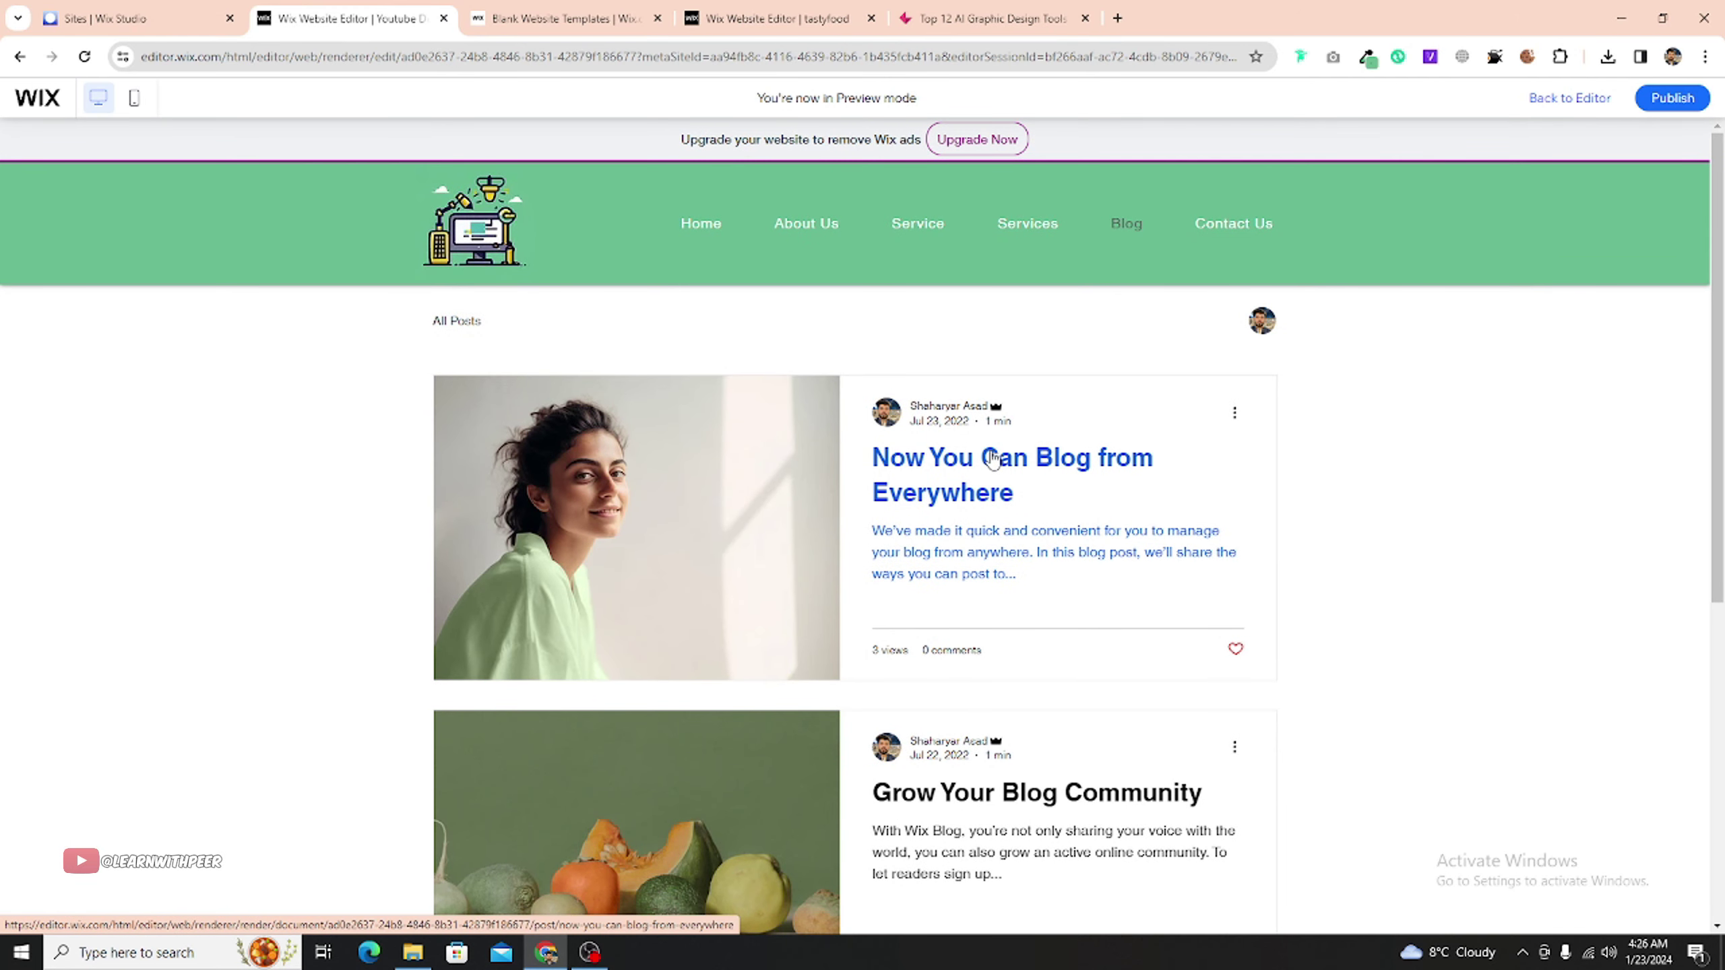
pyautogui.click(970, 473)
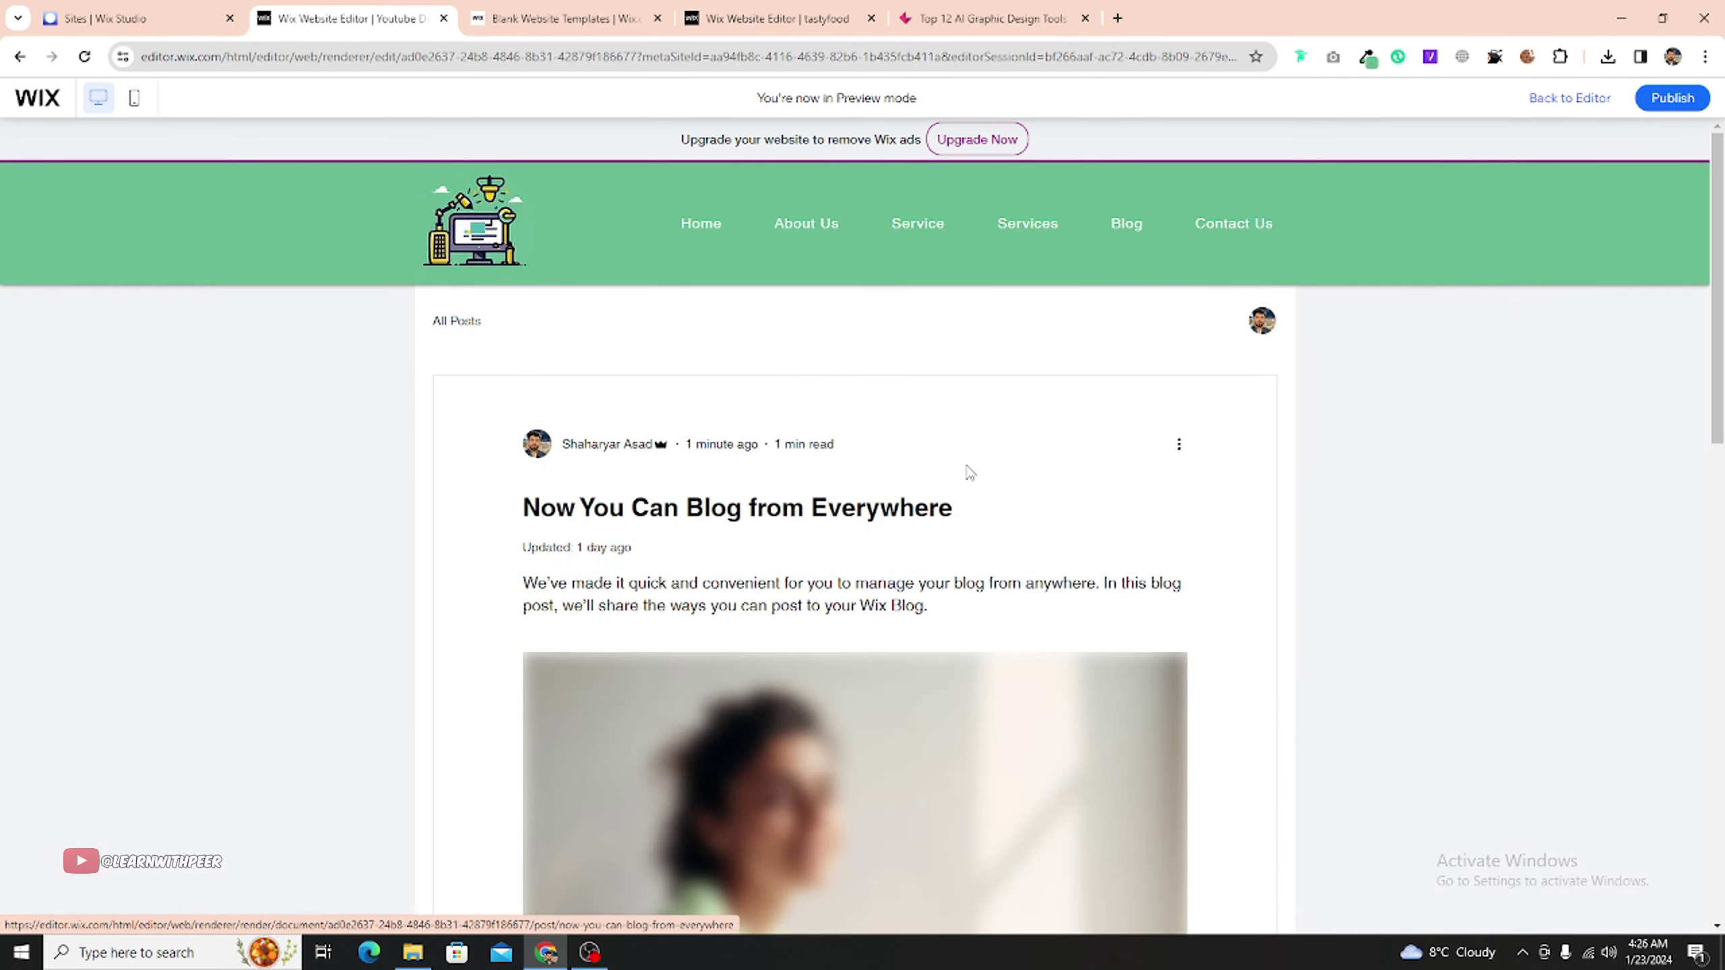
pyautogui.scroll(-15, 856, 555)
pyautogui.scroll(15, 856, 555)
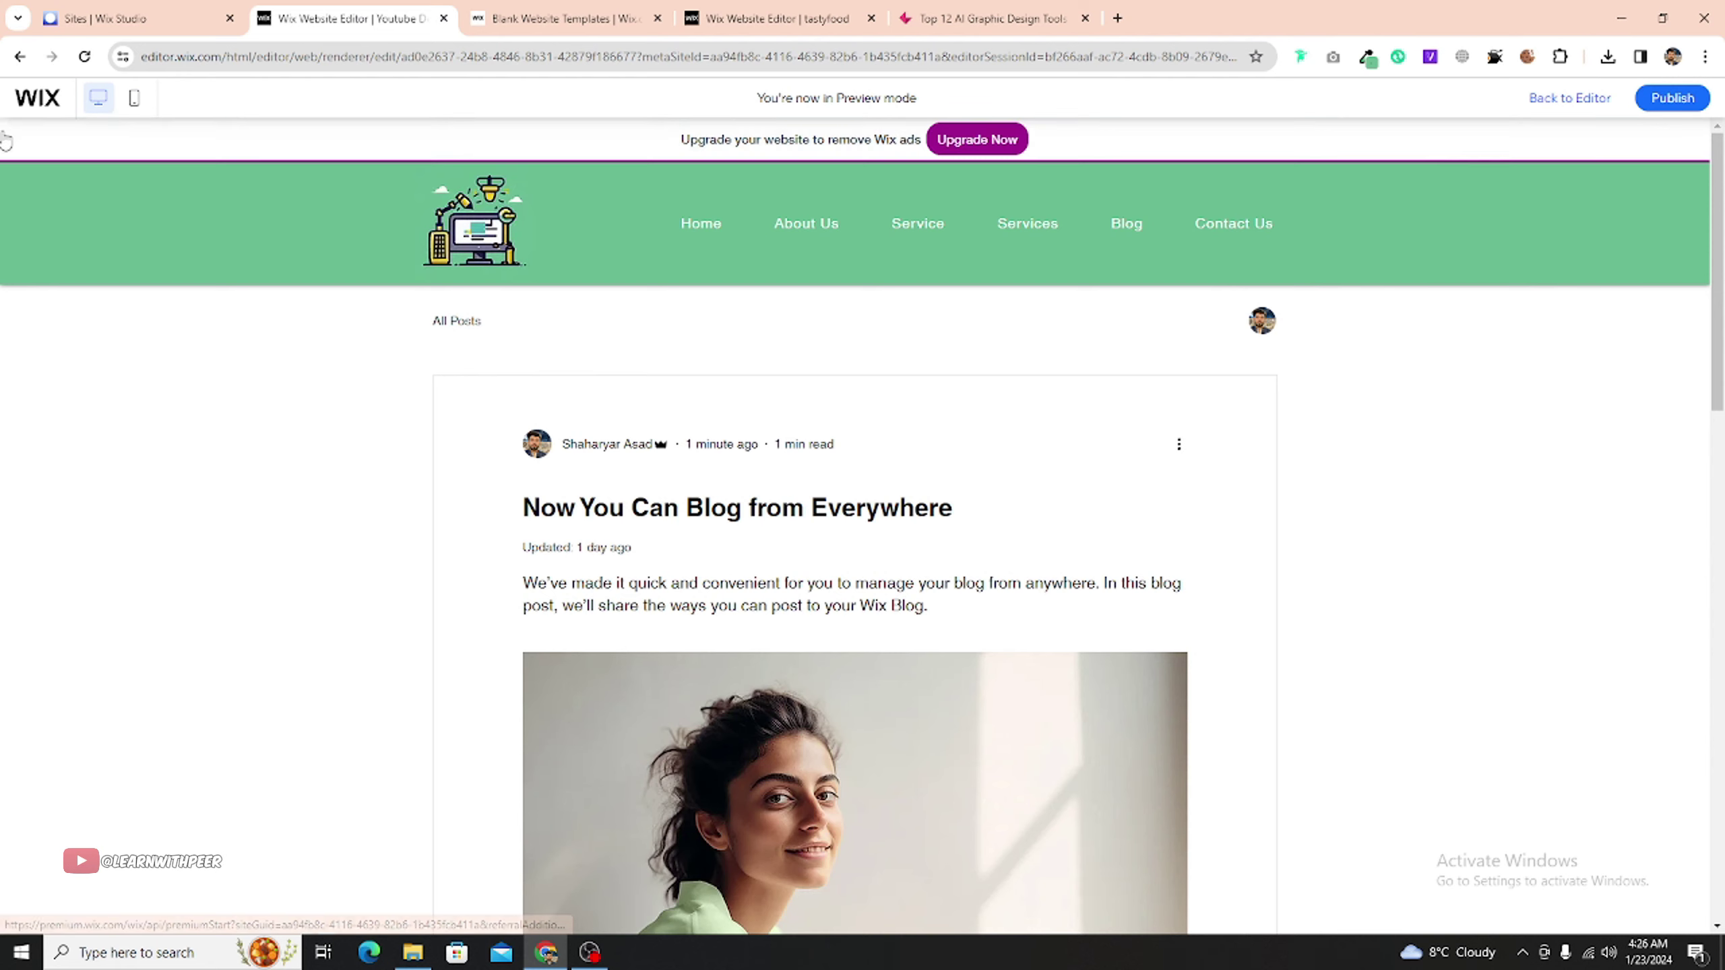
pyautogui.click(1584, 97)
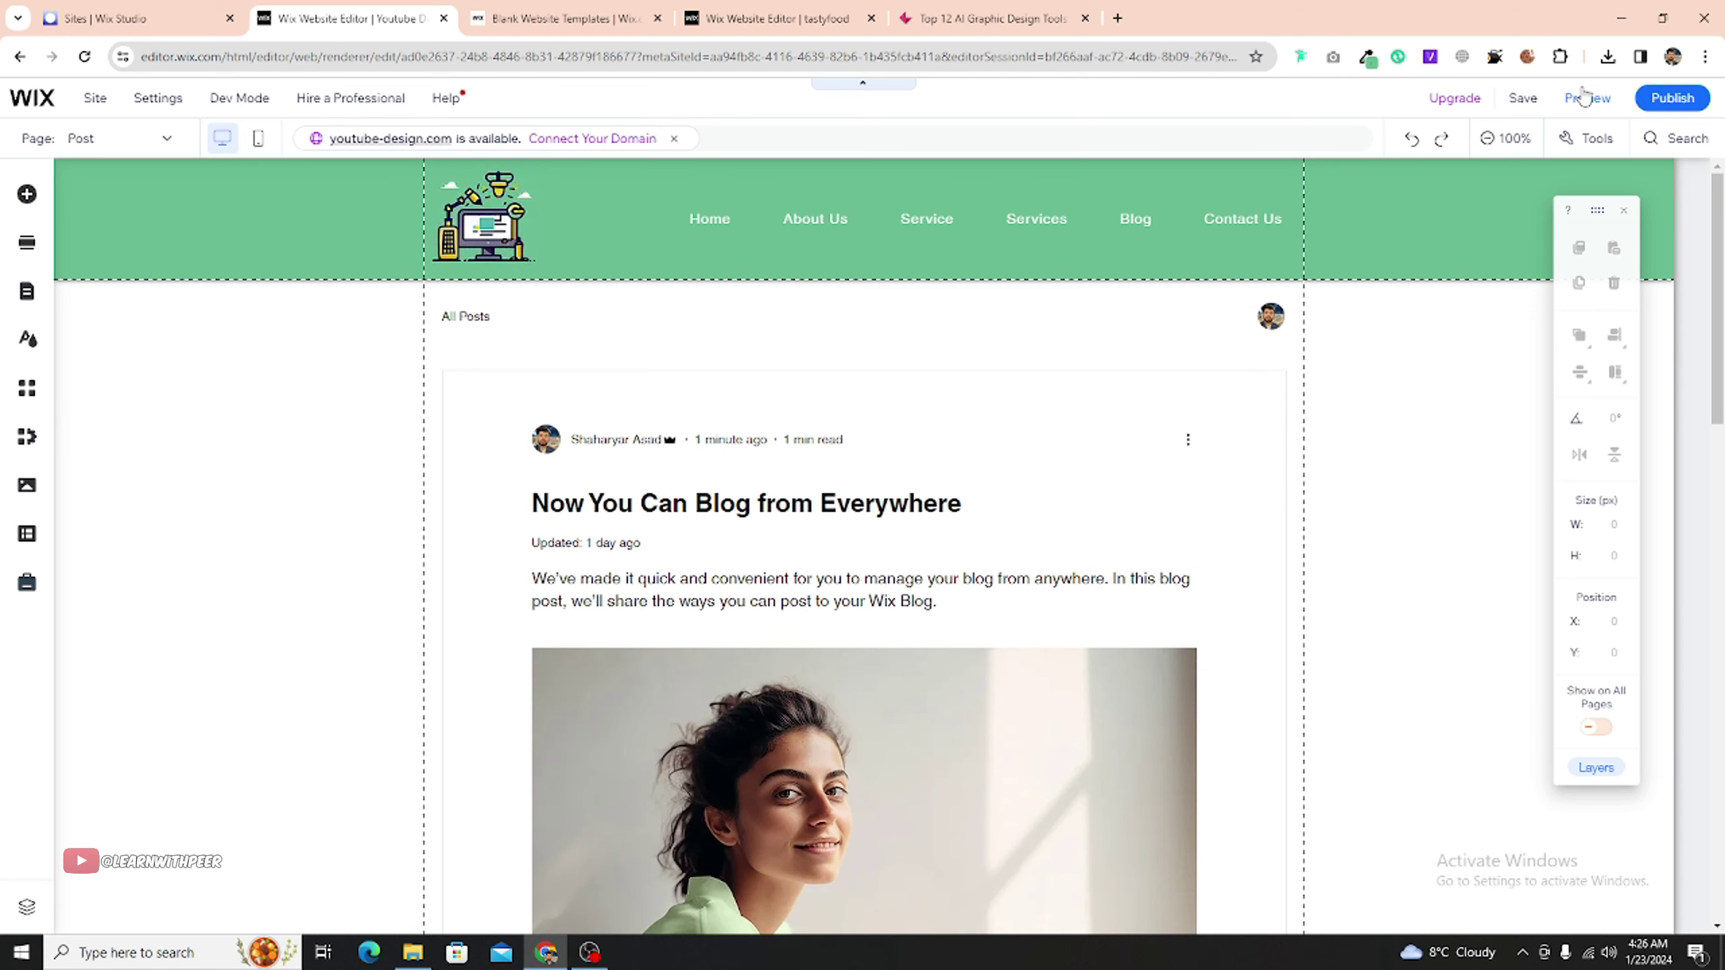
# - Open the blog management dashboard from the Post element
pyautogui.click(925, 438)
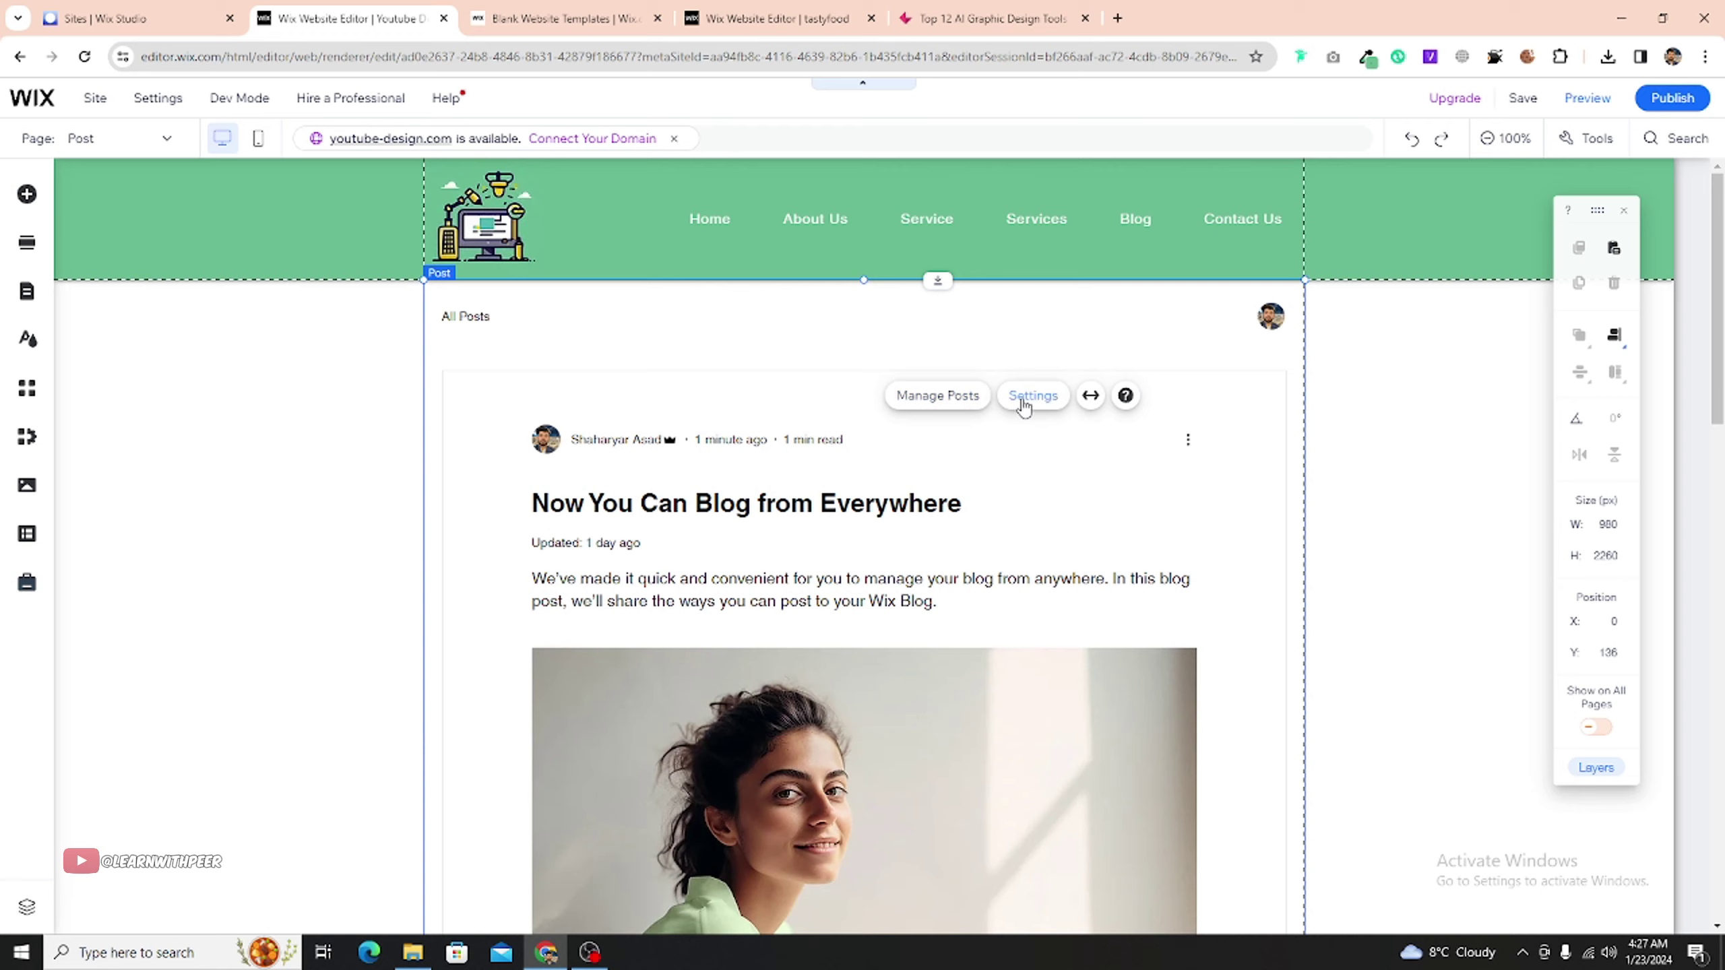
pyautogui.click(951, 407)
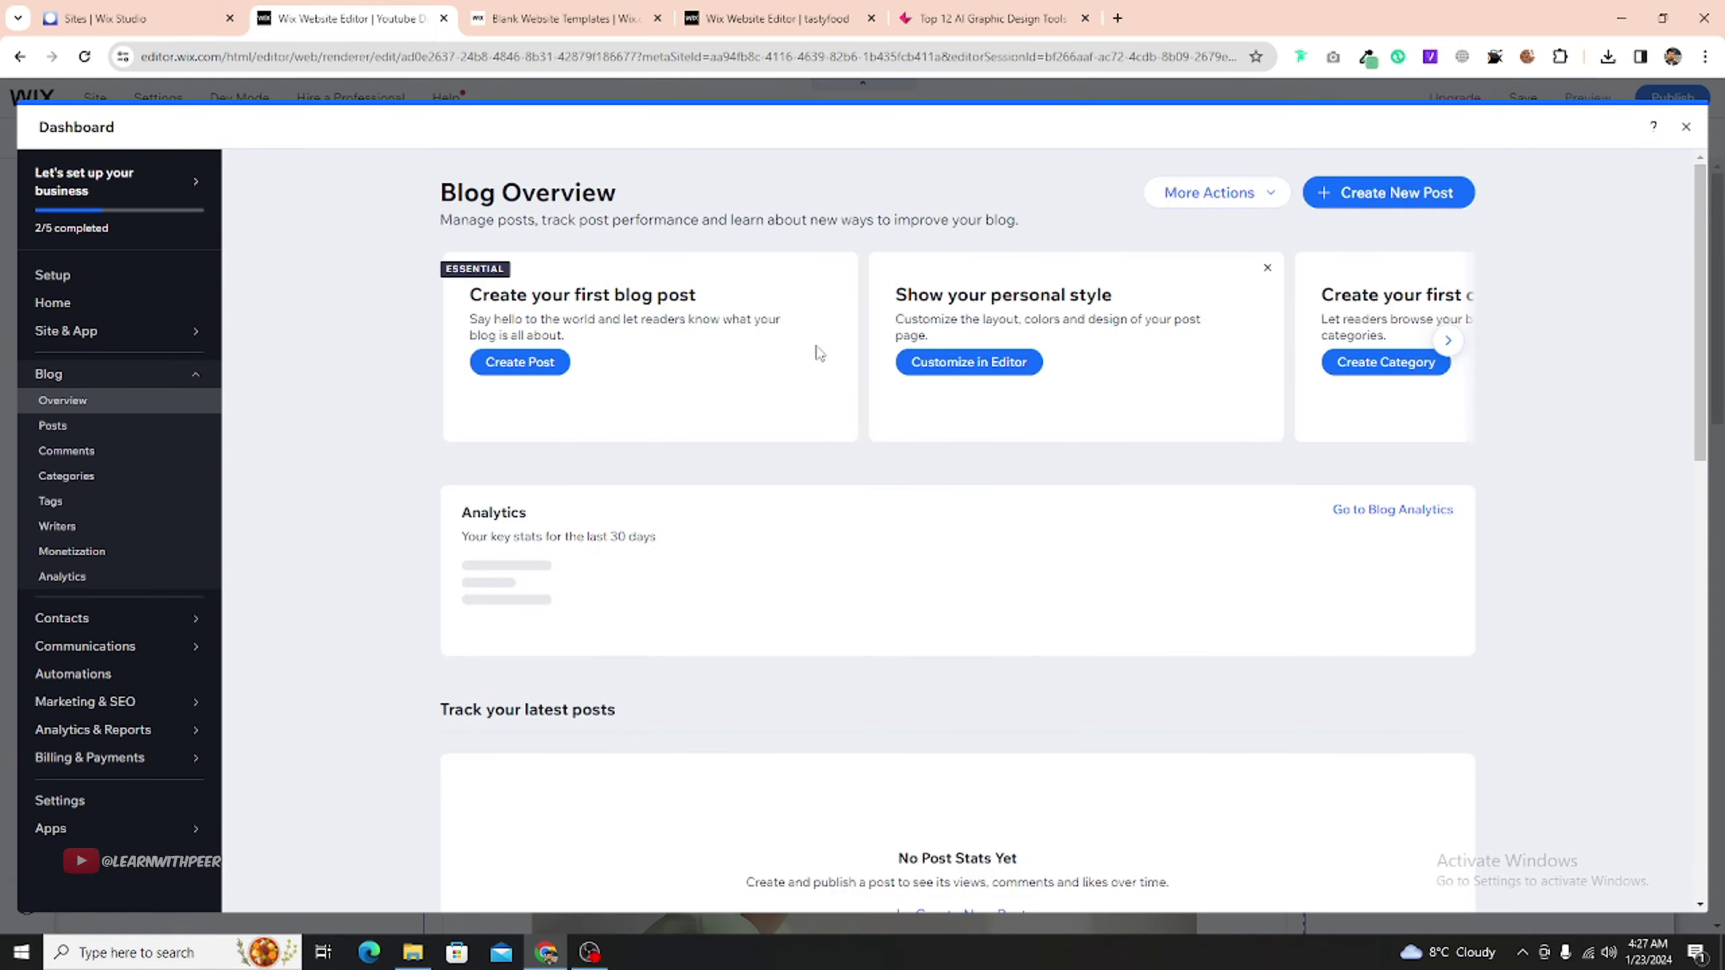
# - Look over the Blog Overview page, create a new blog post and display the elements that can be added to it
pyautogui.scroll(-5, 667, 501)
pyautogui.scroll(-4, 1032, 528)
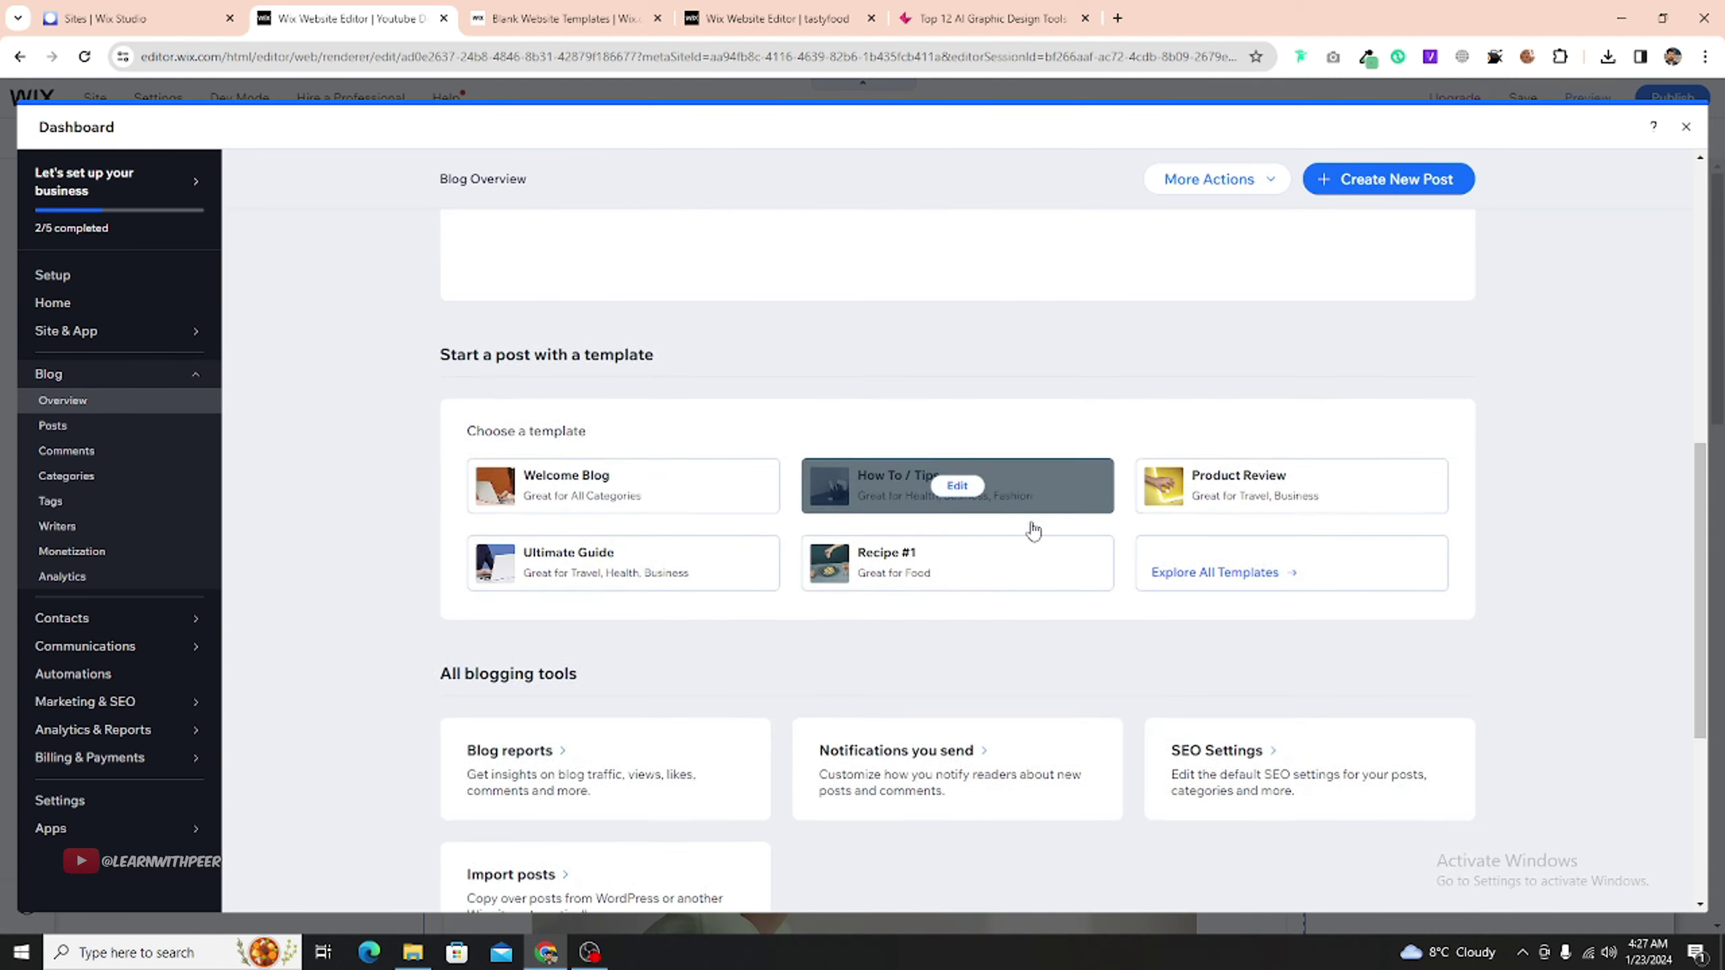
pyautogui.scroll(10, 1124, 489)
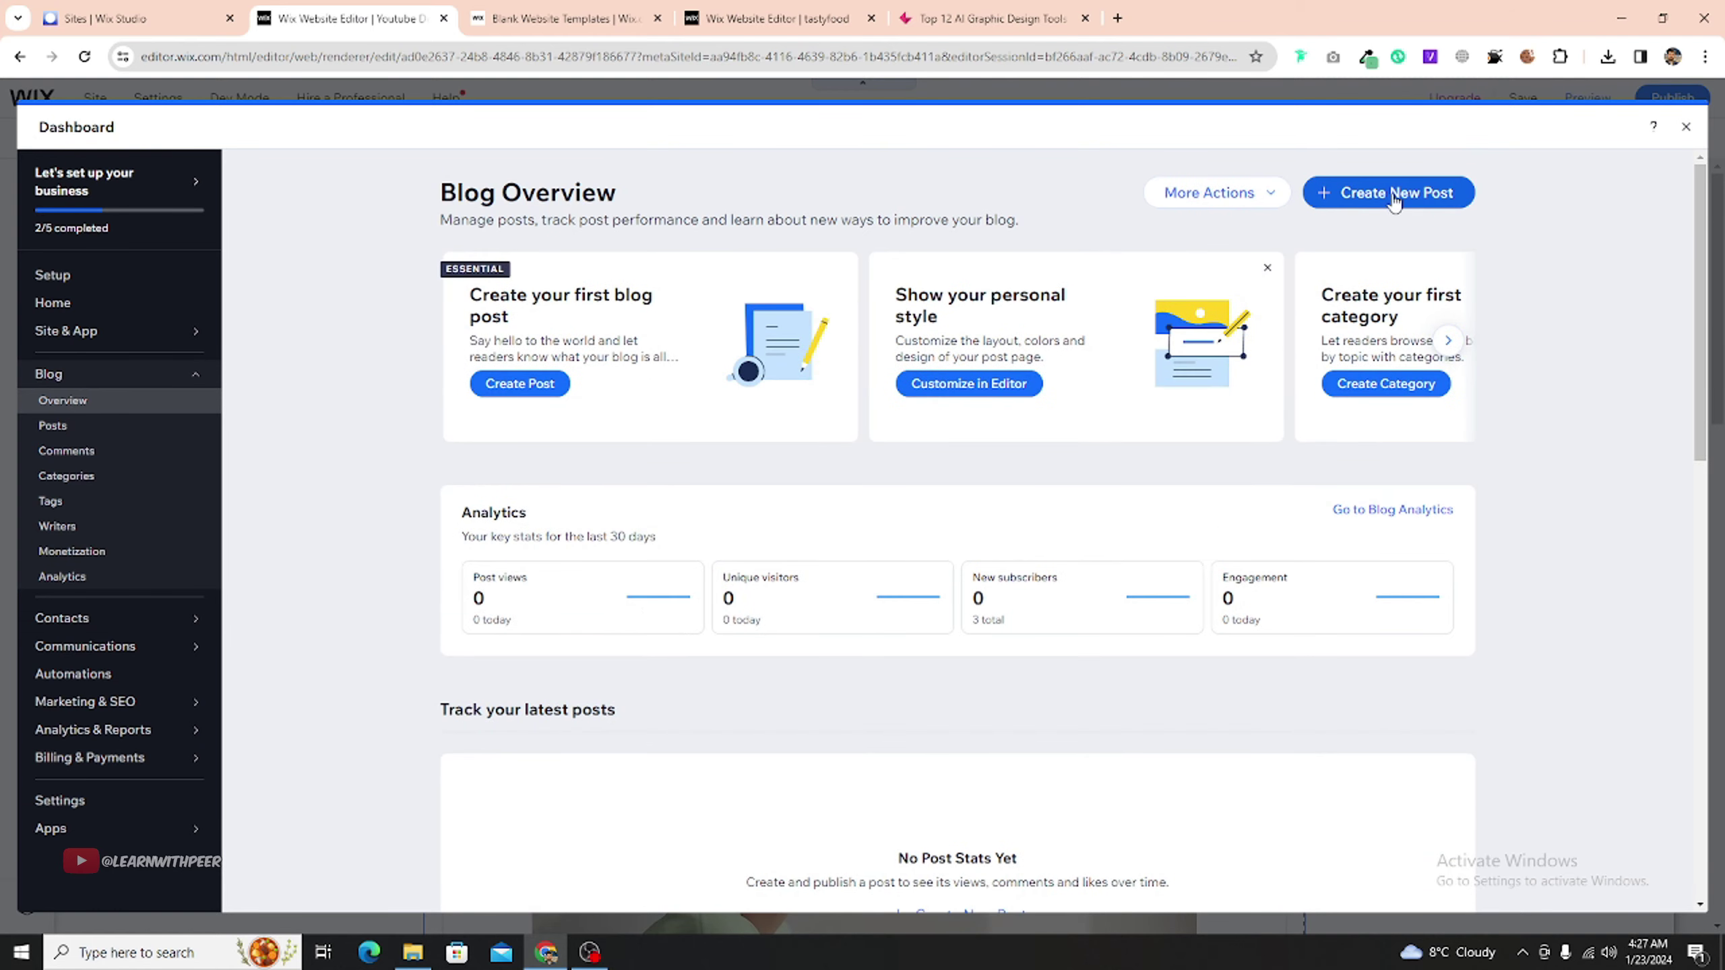
pyautogui.click(1398, 199)
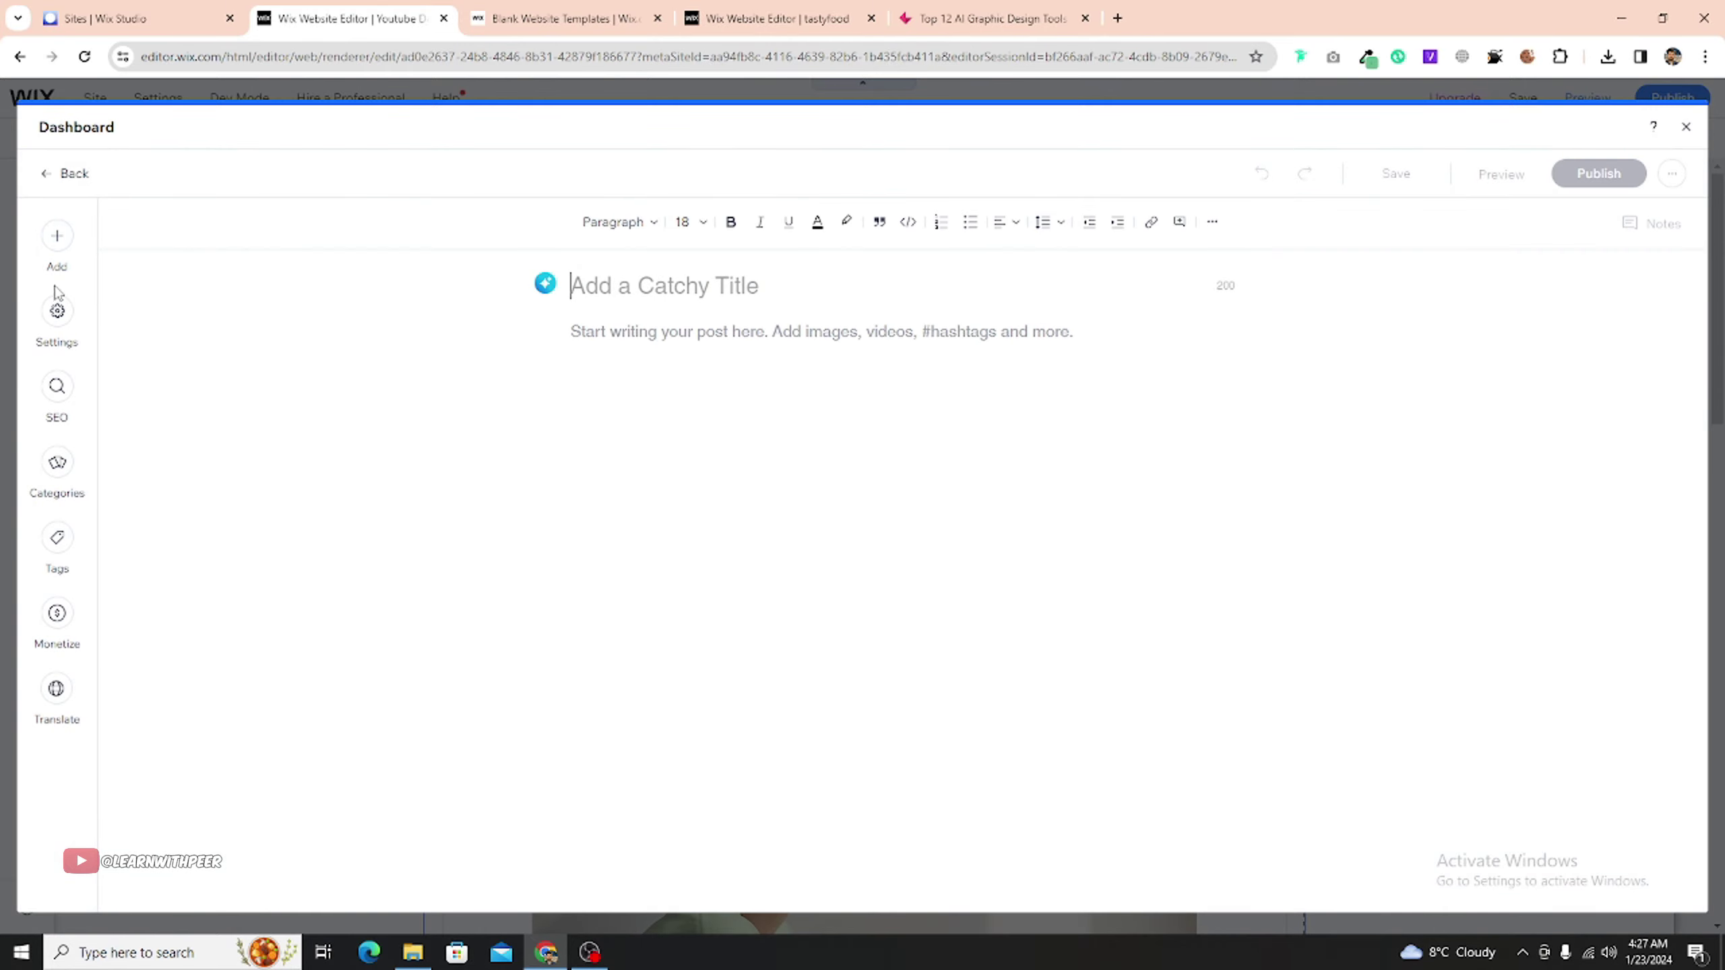
pyautogui.click(56, 255)
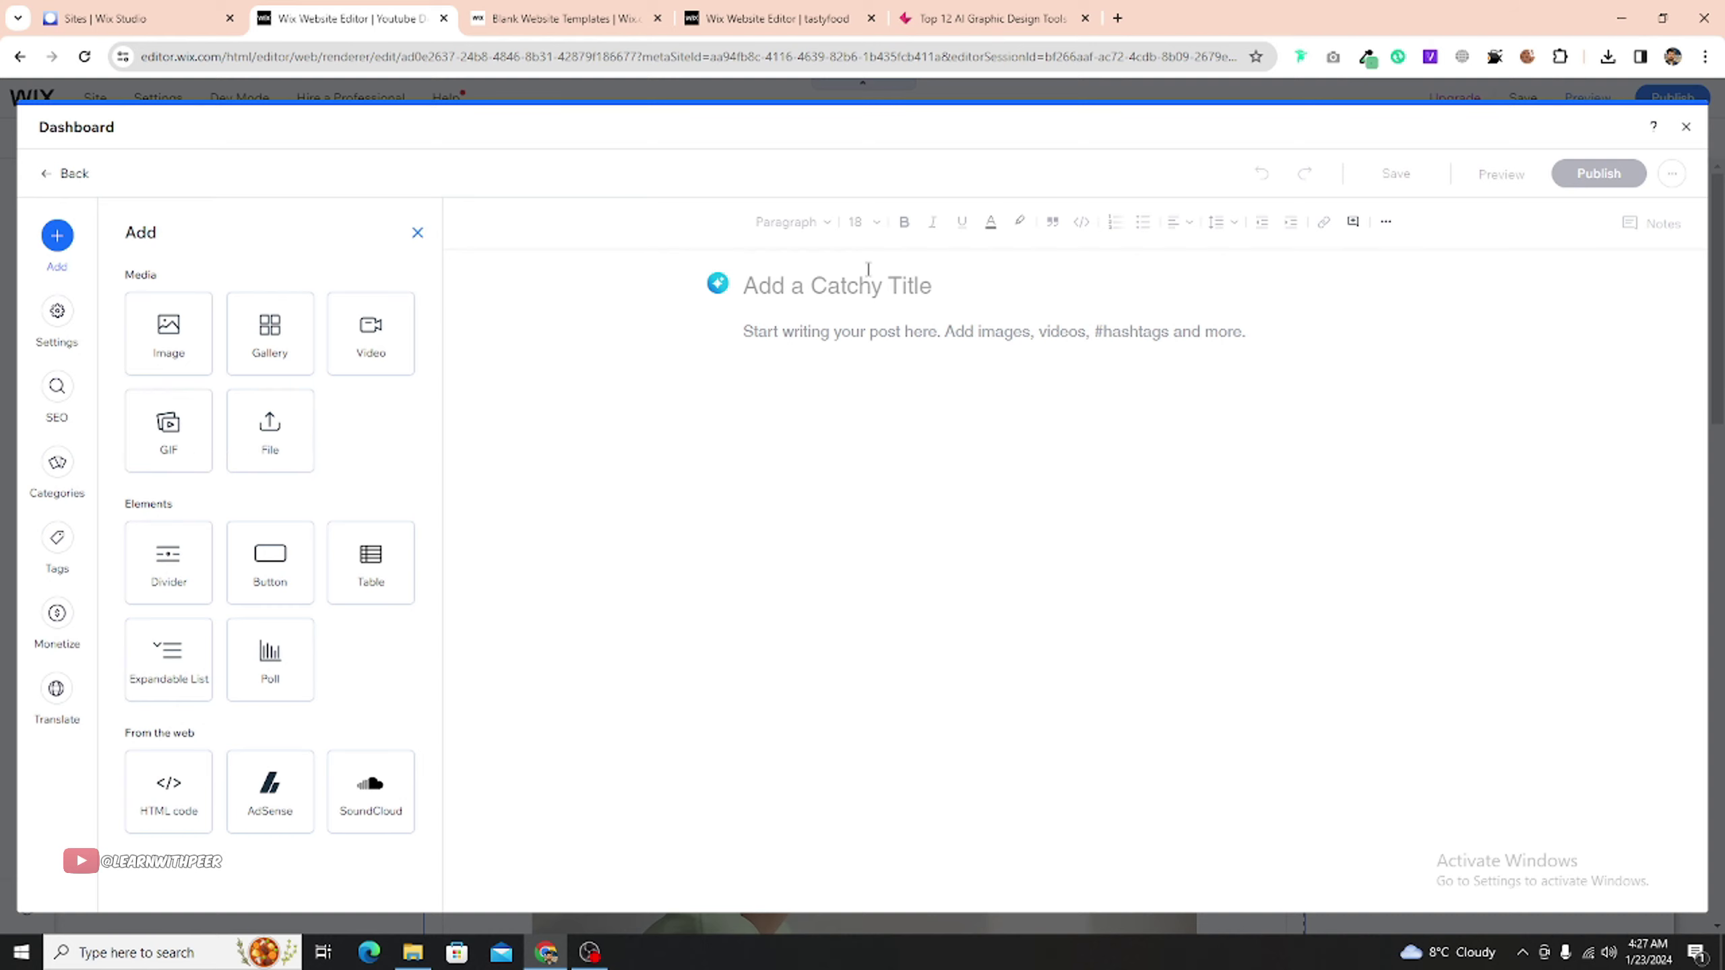
# - Copy the heading "What Makes a Great AI Graphic Design Tool?" from the Influencer Marketing Hub article and paste it as the post title
pyautogui.click(1034, 6)
pyautogui.scroll(-3, 517, 508)
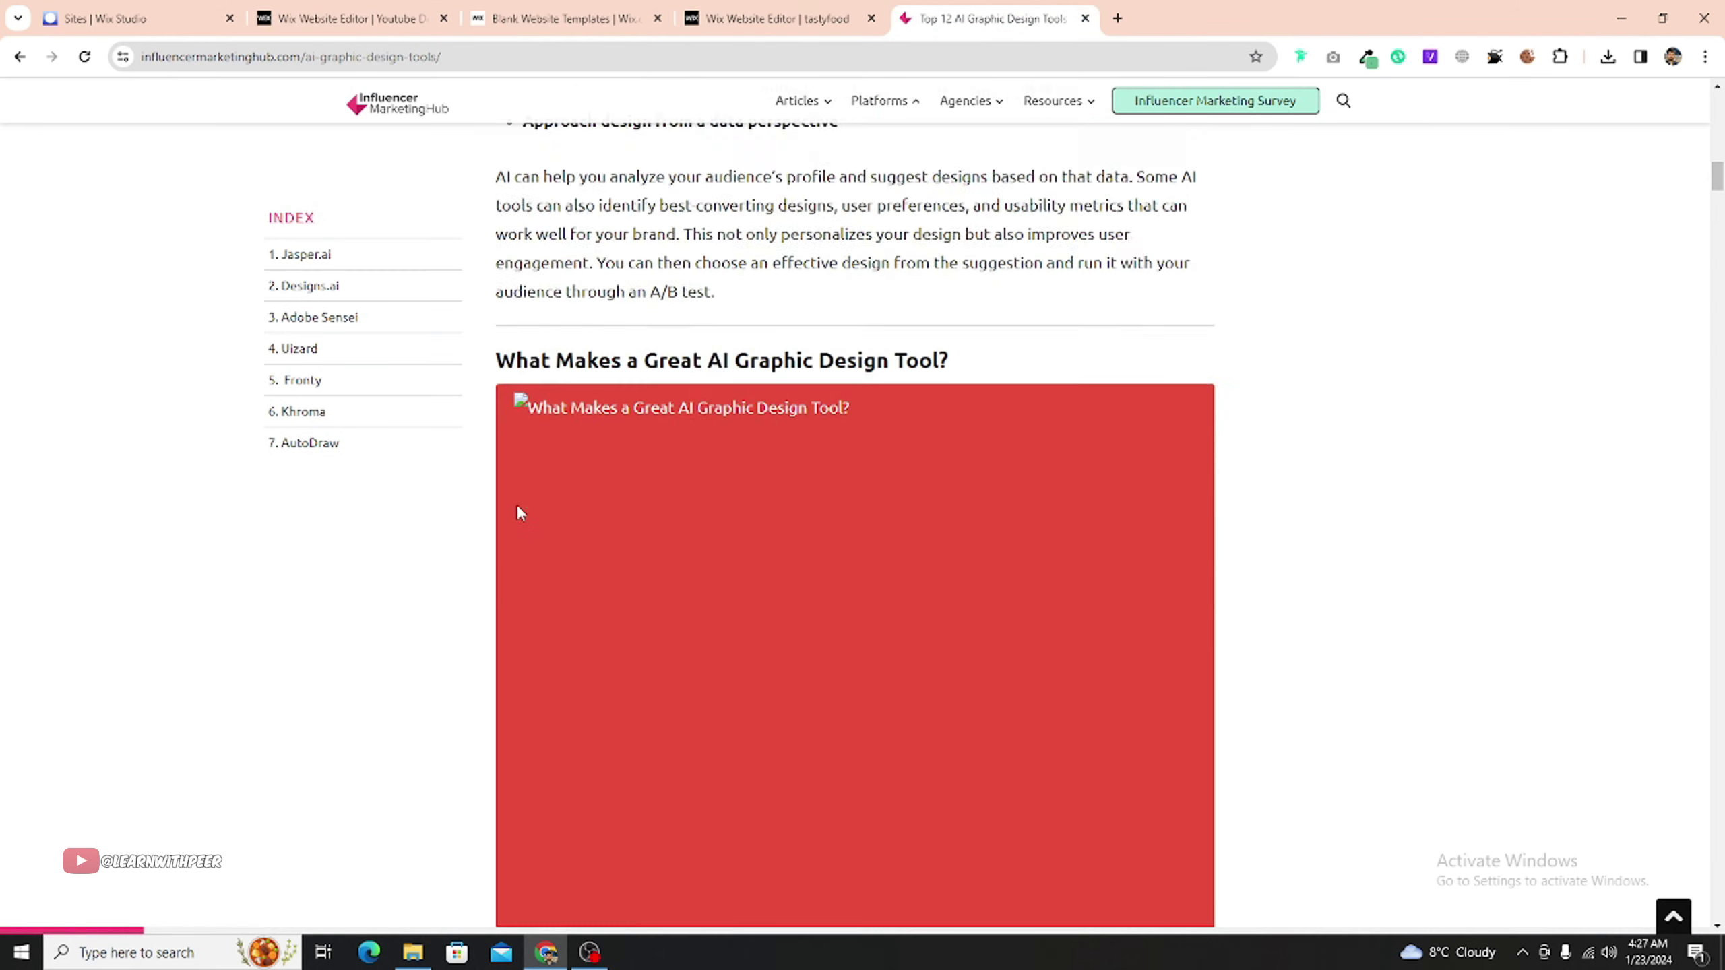
pyautogui.scroll(2, 516, 509)
pyautogui.moveTo(516, 514); pyautogui.dragTo(975, 525)
pyautogui.hotkey('ctrl', 'c')
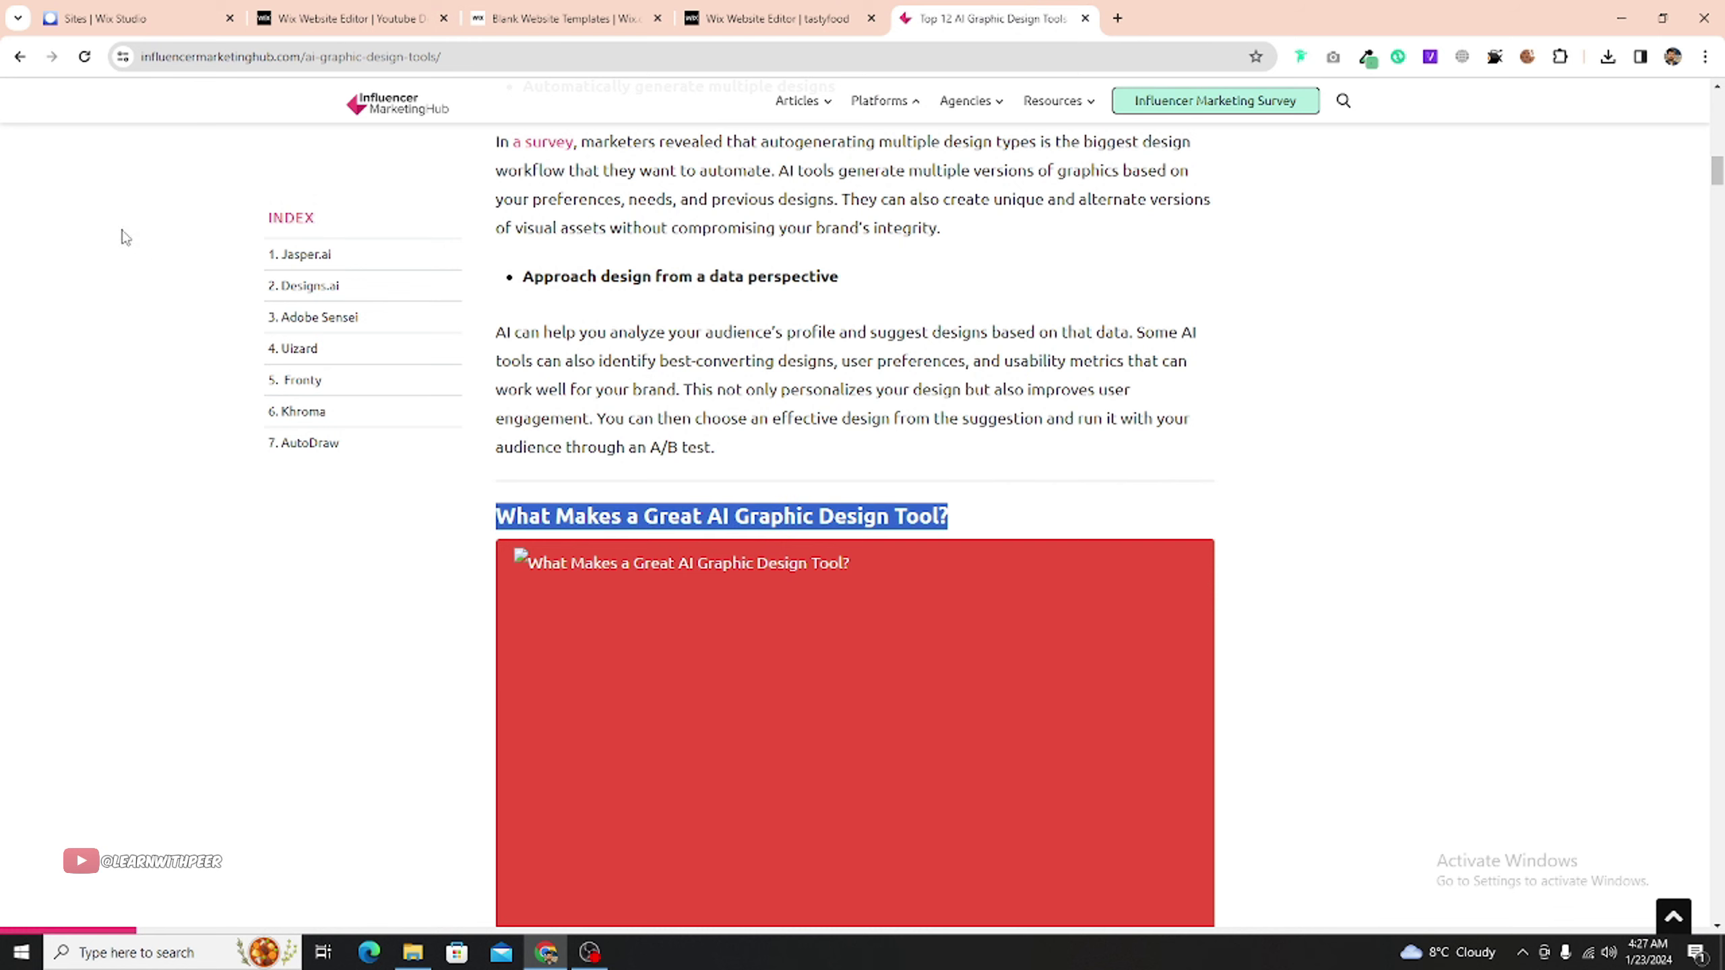
pyautogui.click(343, 8)
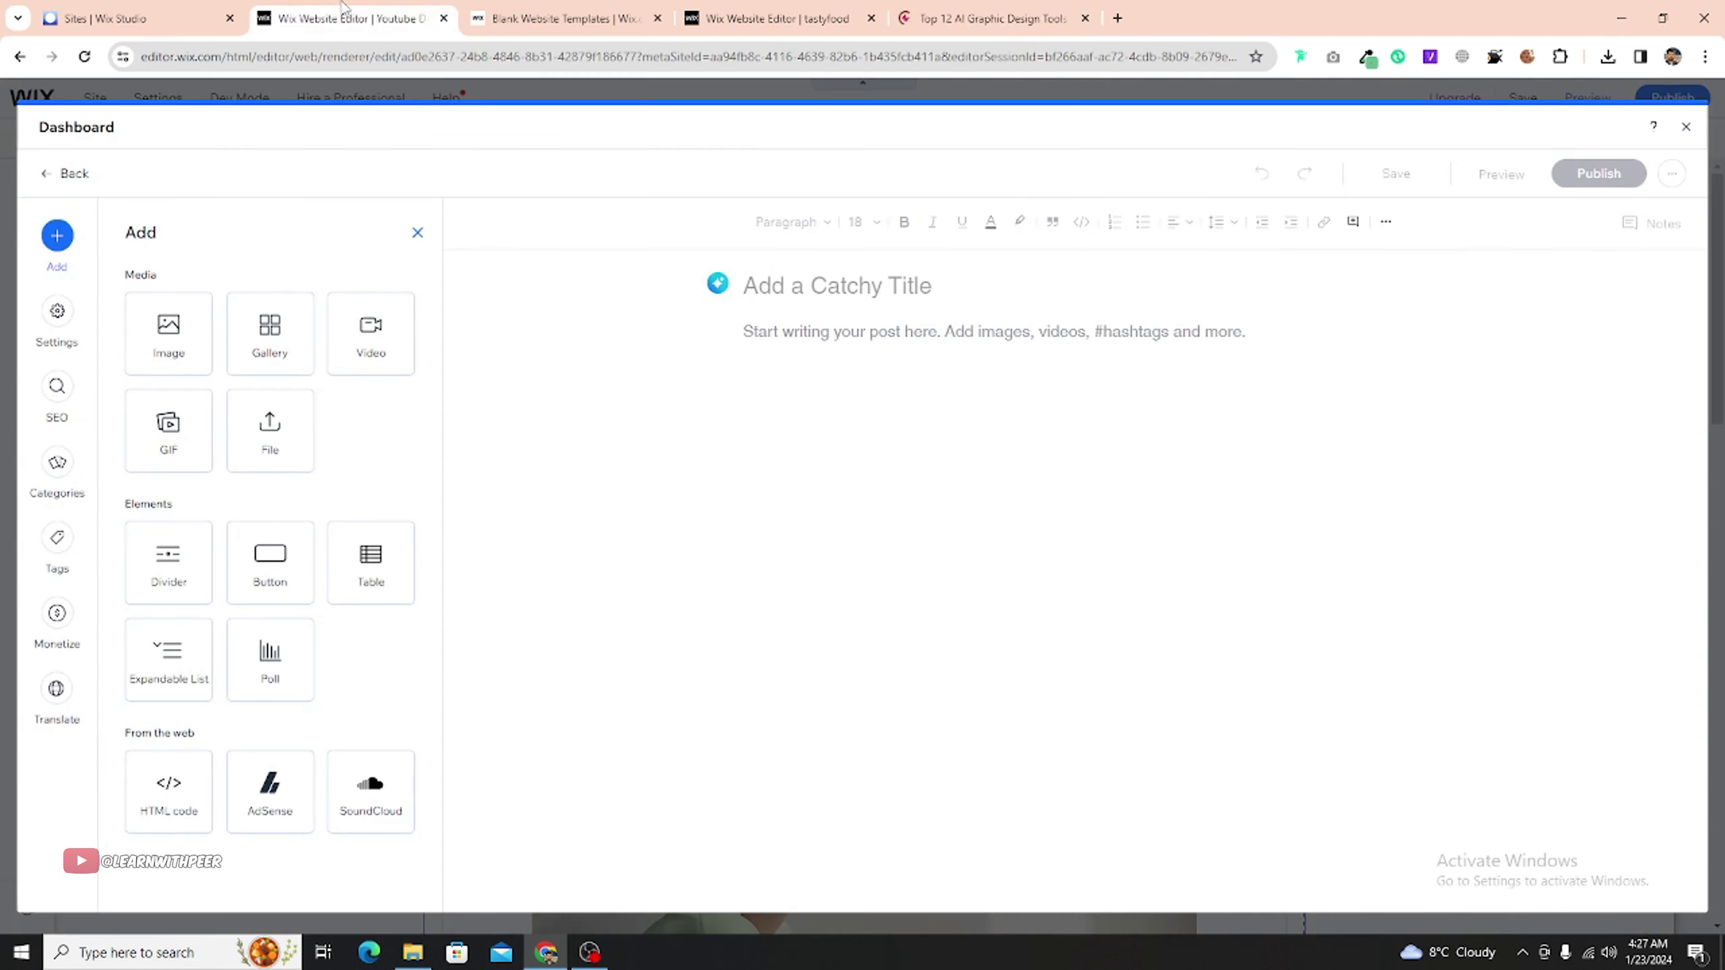
pyautogui.click(759, 298)
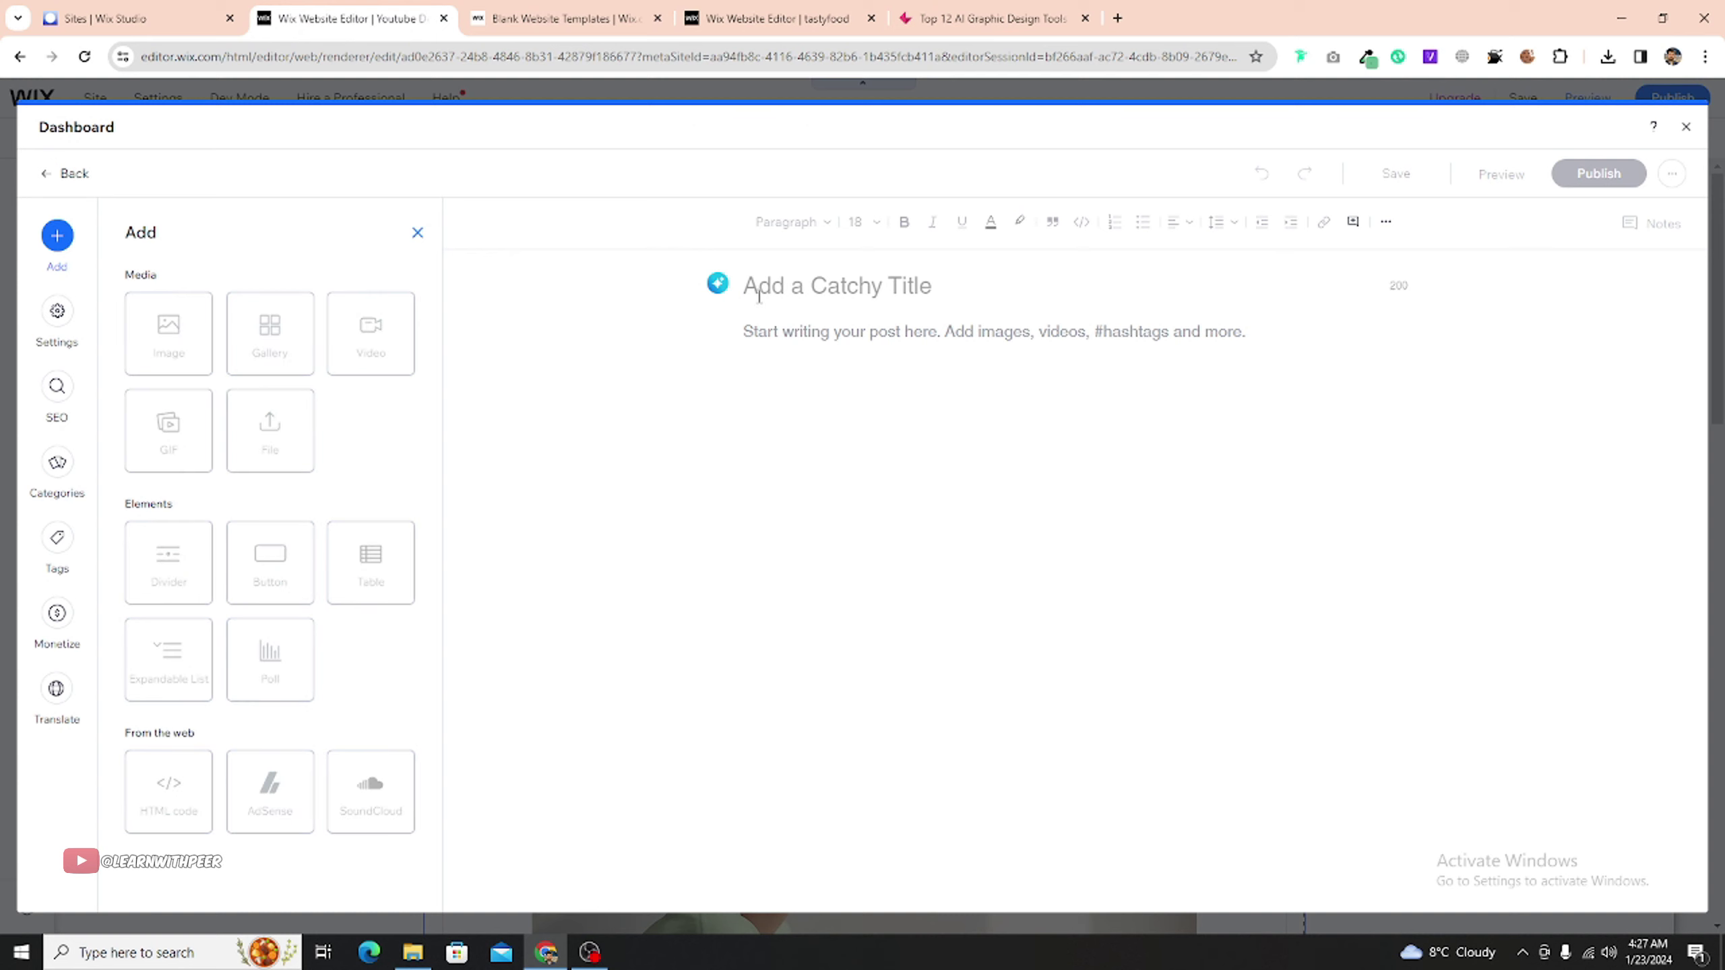
pyautogui.hotkey('ctrl', 'v')
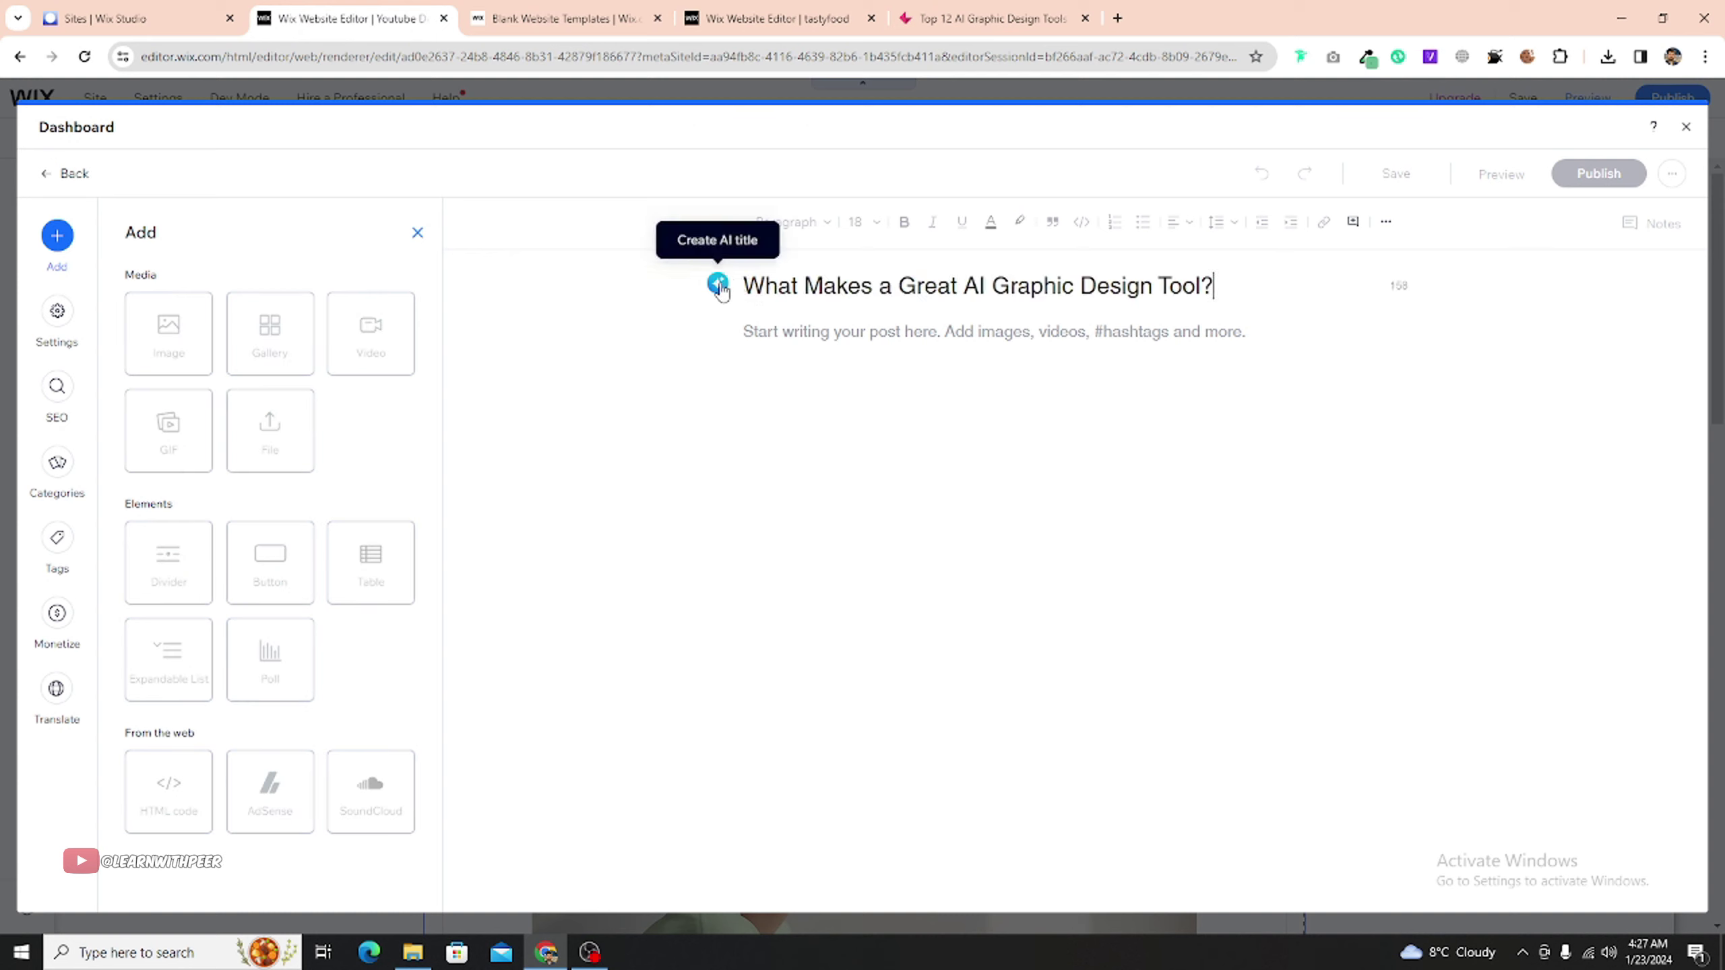
# - Generate title options with the AI Title Creator and use "Revolutionizing Design: The Key Qualities of an AI Graphic Design Tool"
pyautogui.click(718, 286)
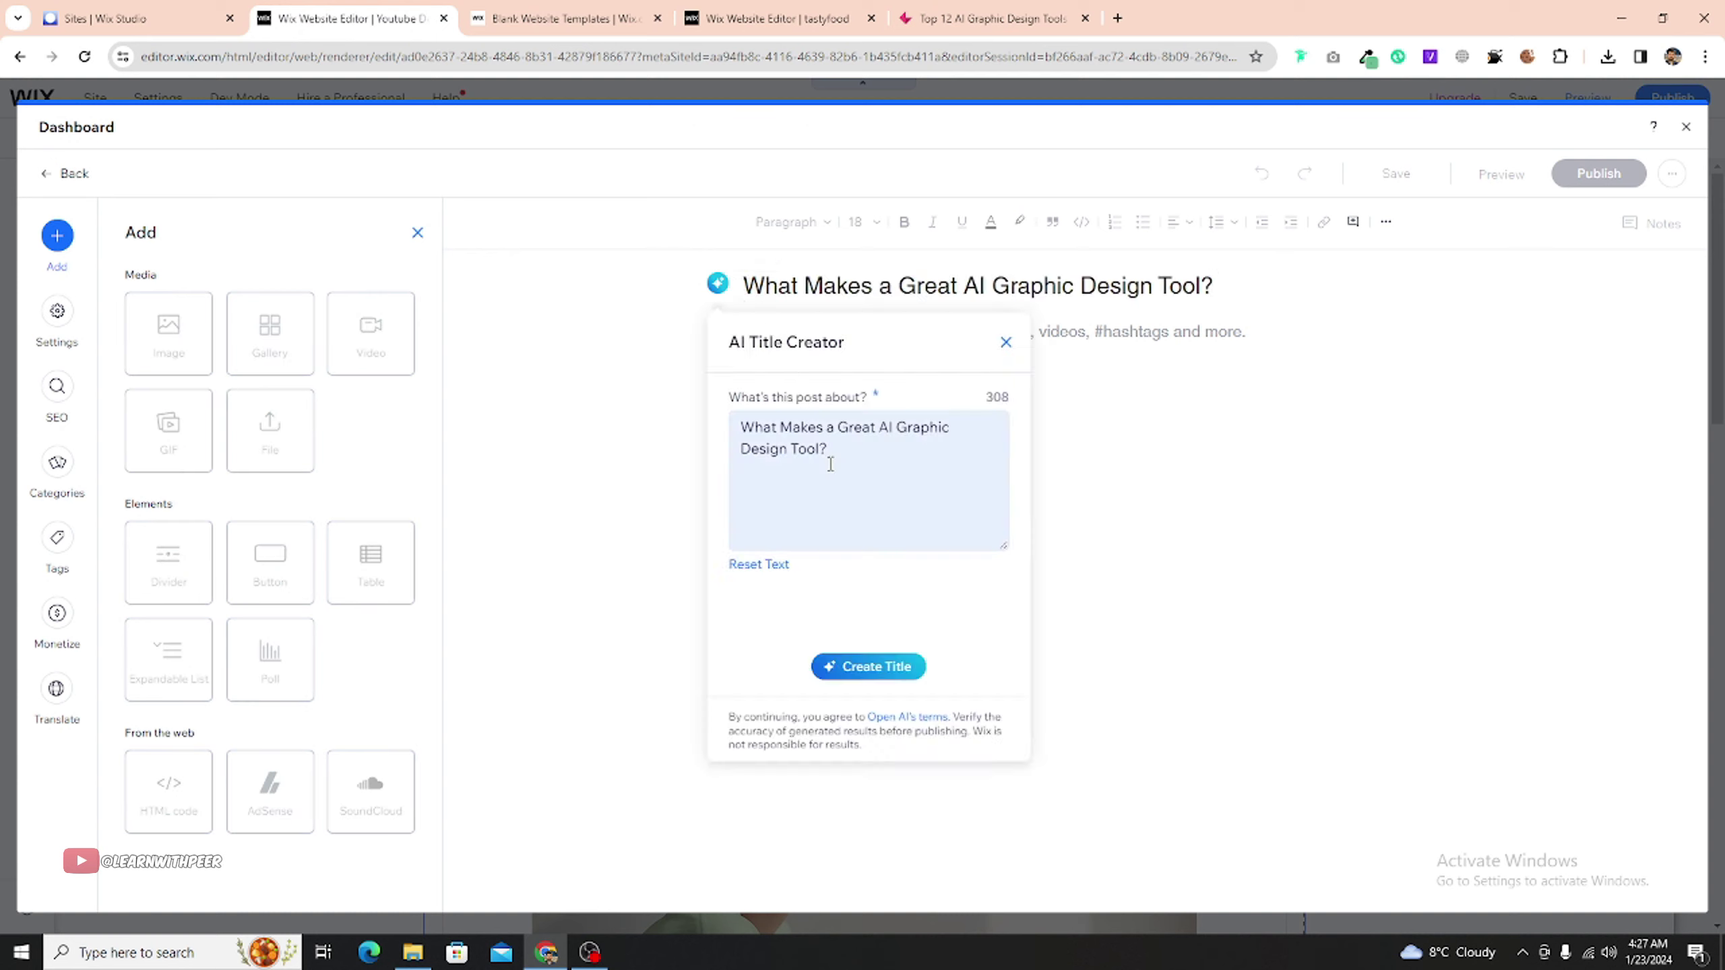
pyautogui.click(863, 666)
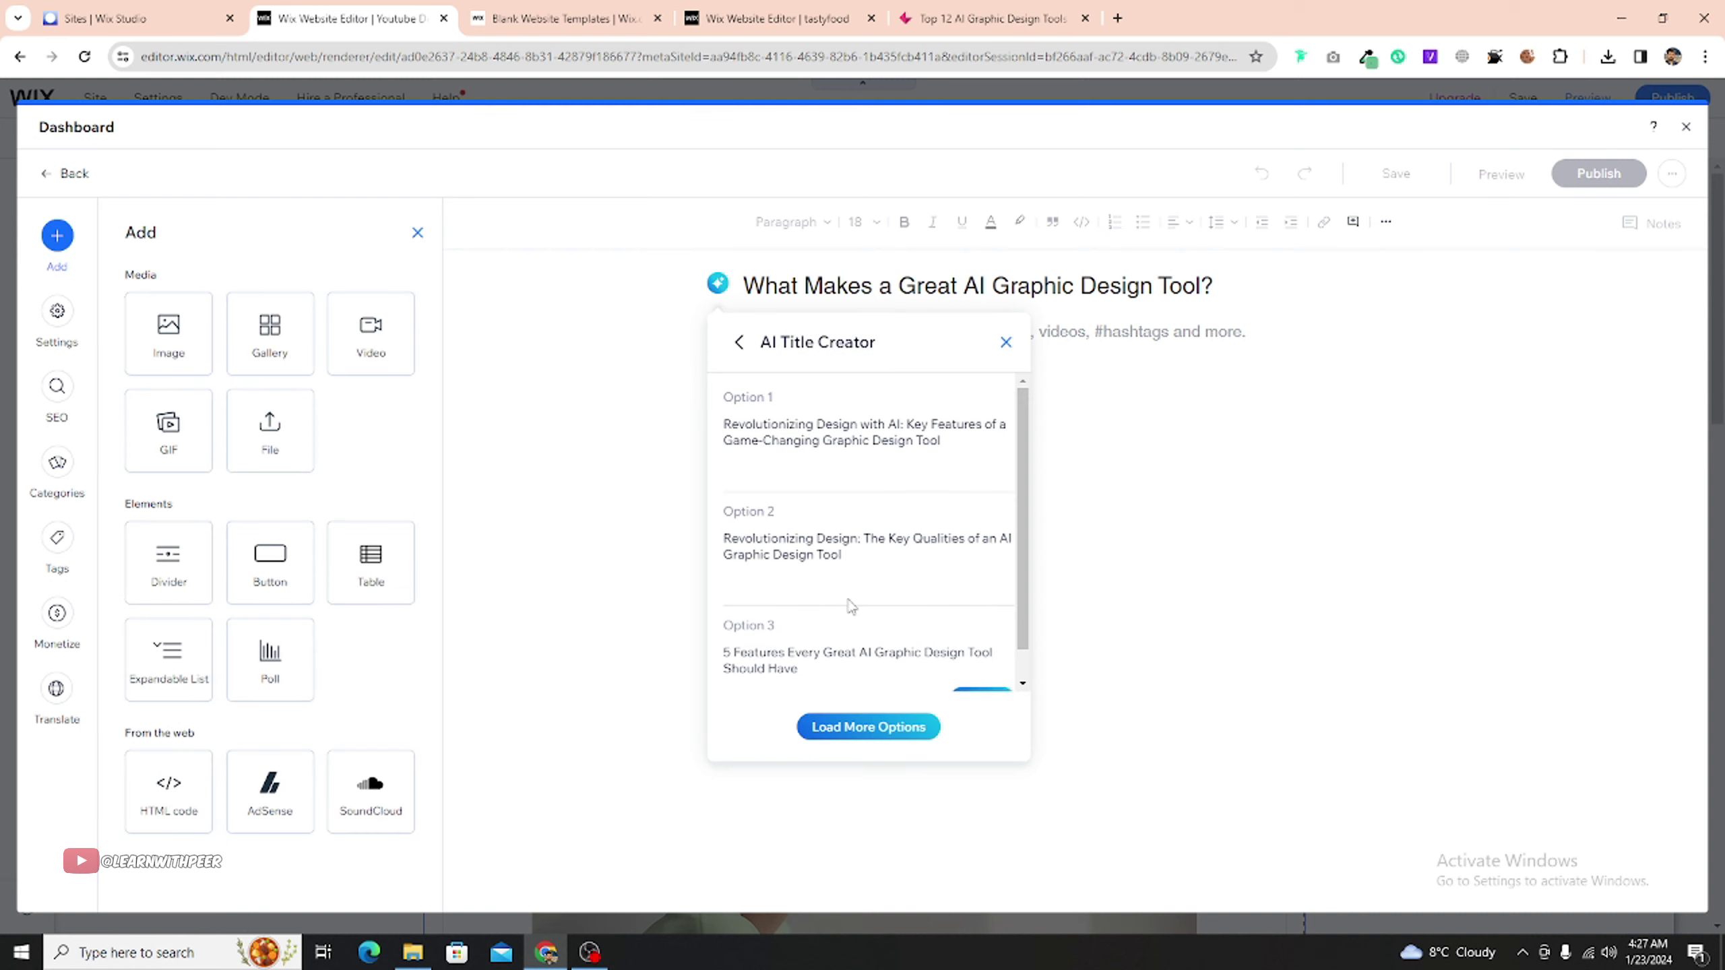
pyautogui.moveTo(790, 421)
pyautogui.moveTo(986, 558)
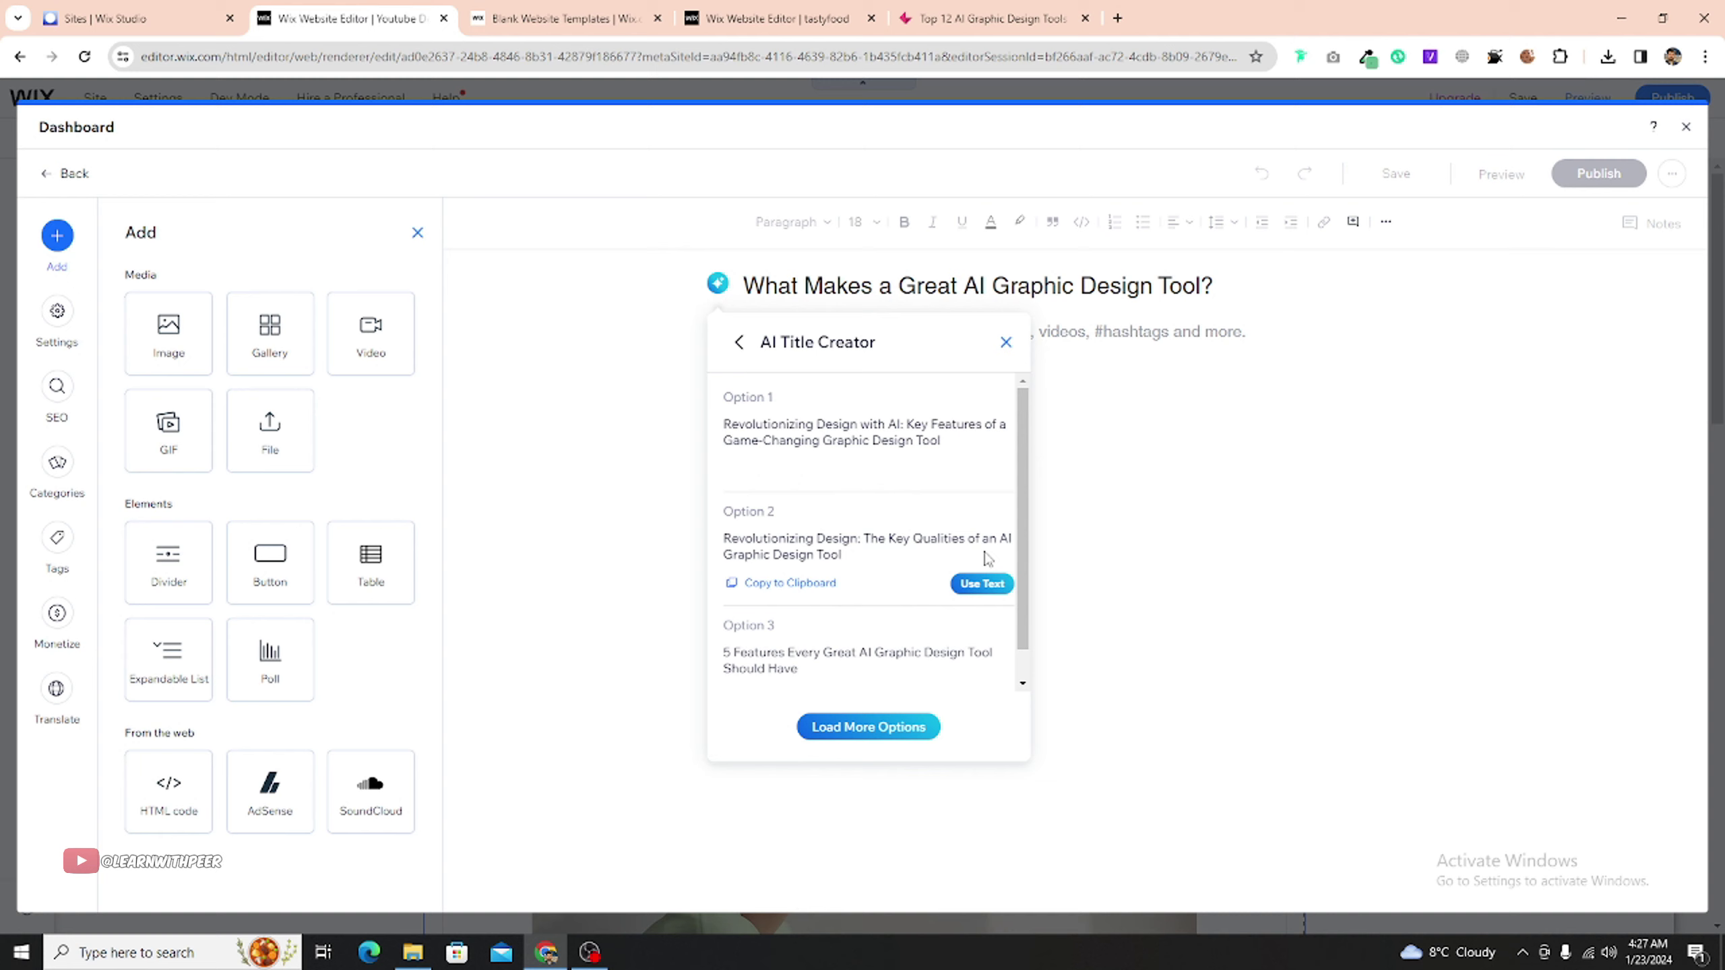
pyautogui.click(998, 587)
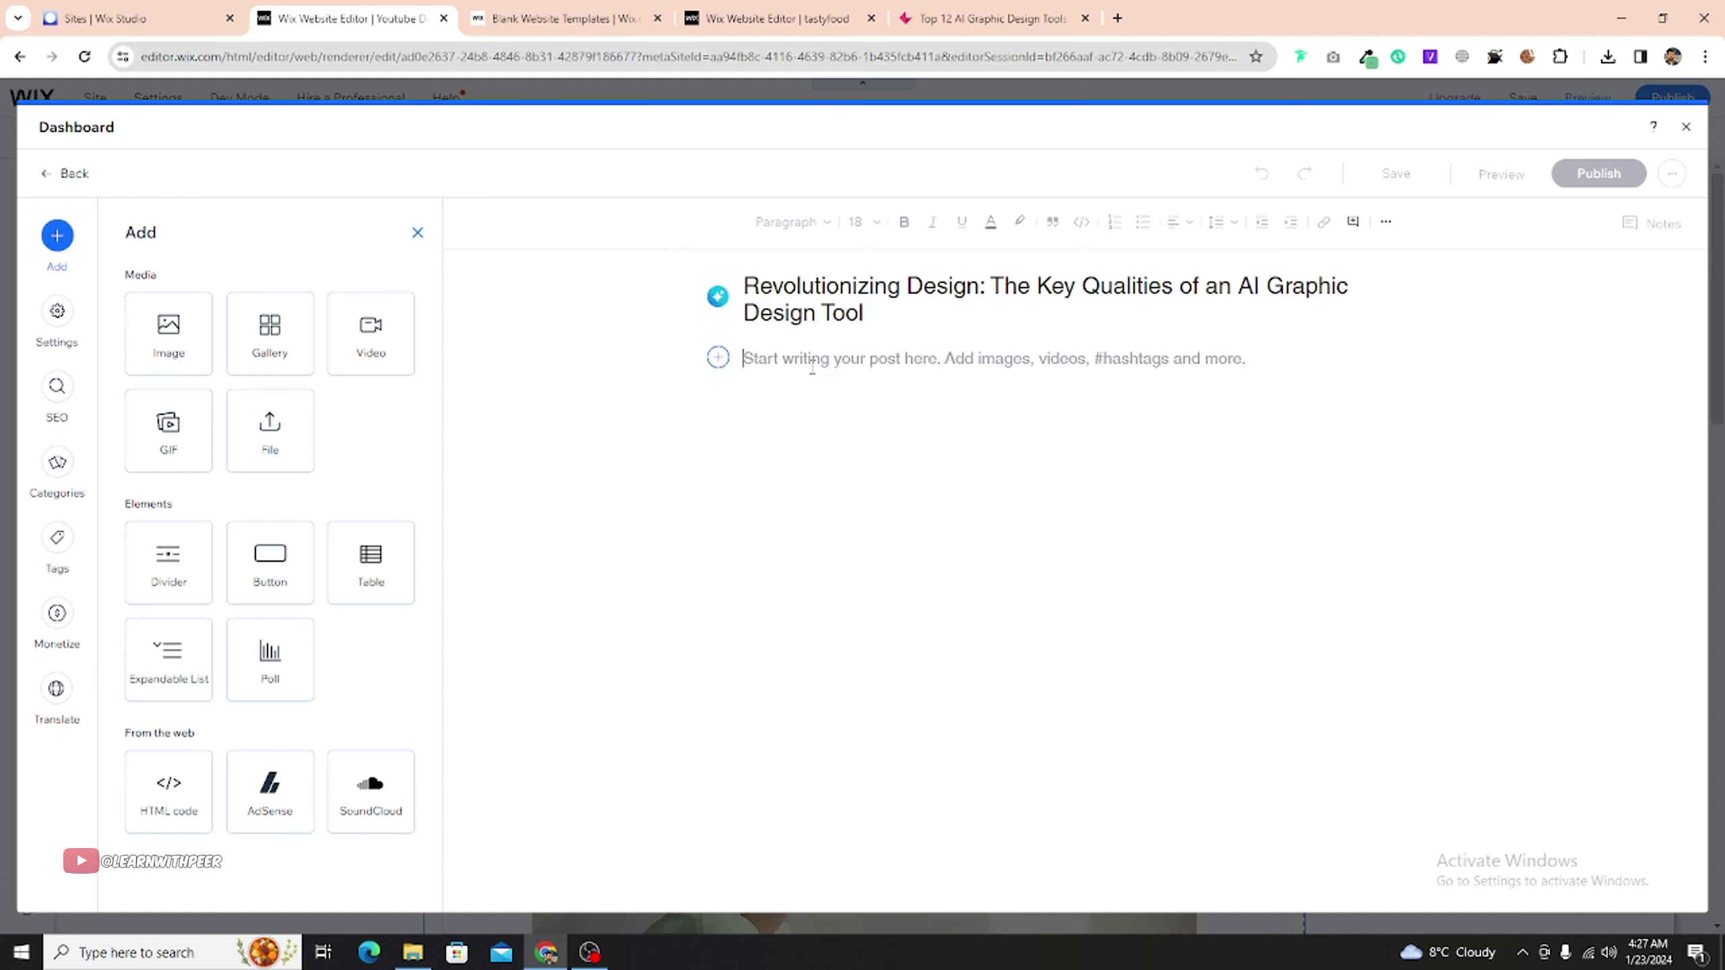
# - Search Media from Wix for "ai" and insert the dark purple Illuminated Abstract Shapes image into the post body
pyautogui.click(749, 367)
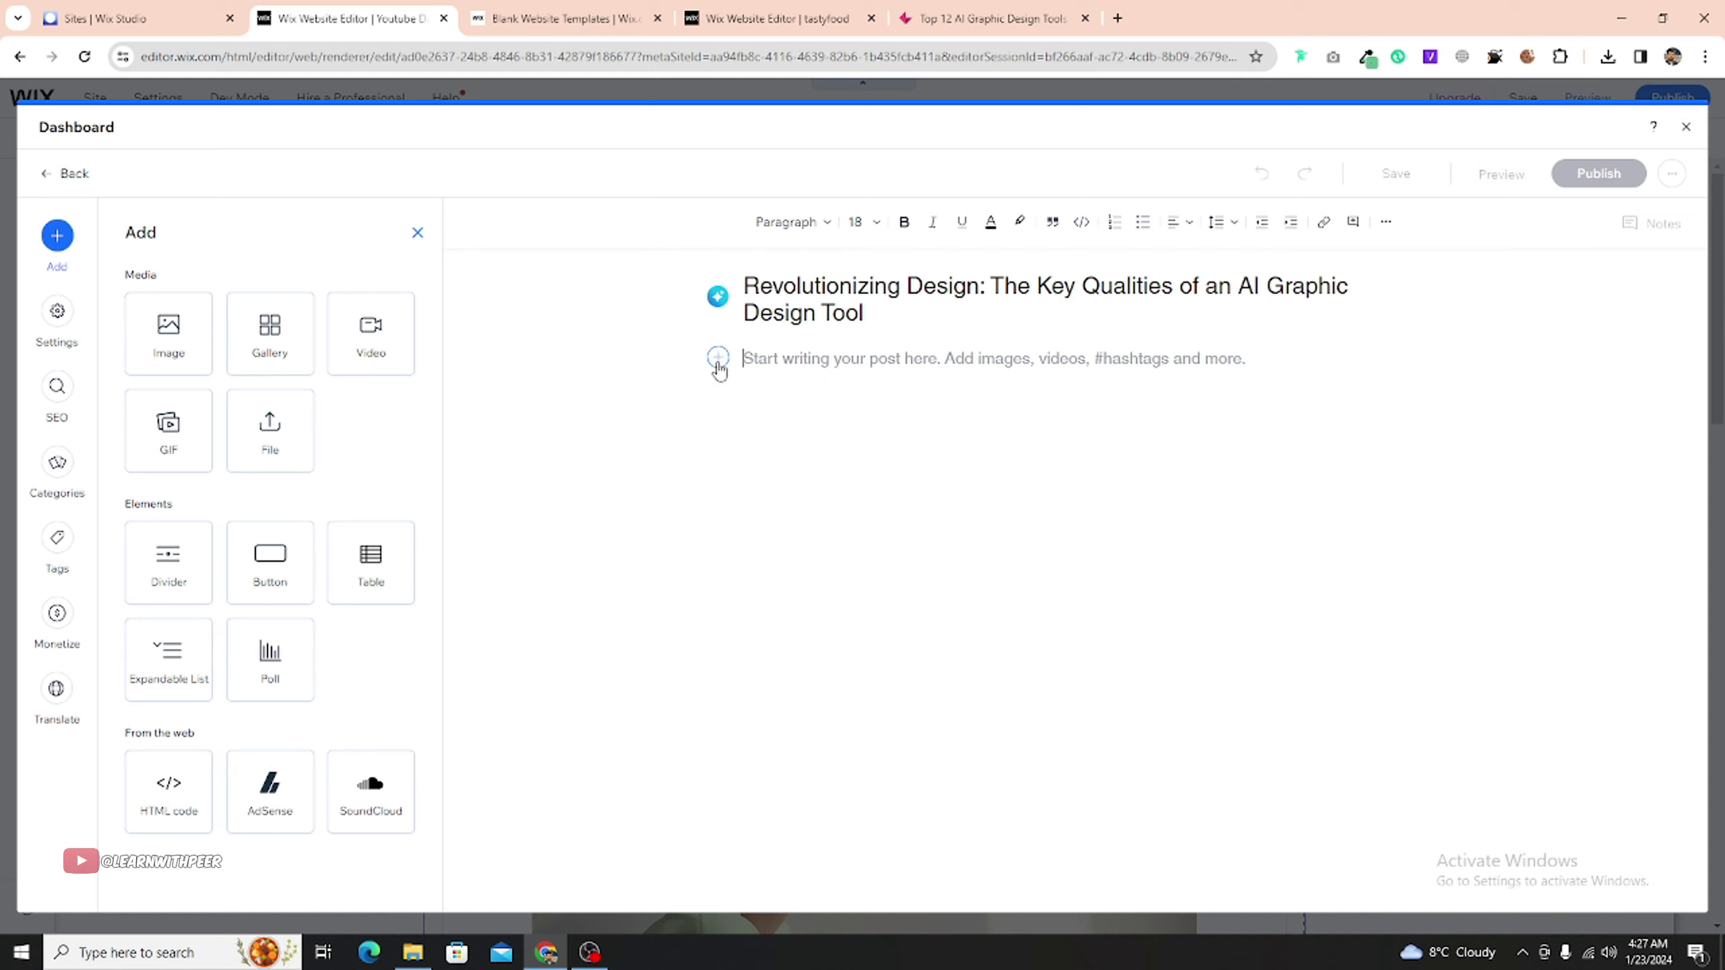
pyautogui.click(161, 339)
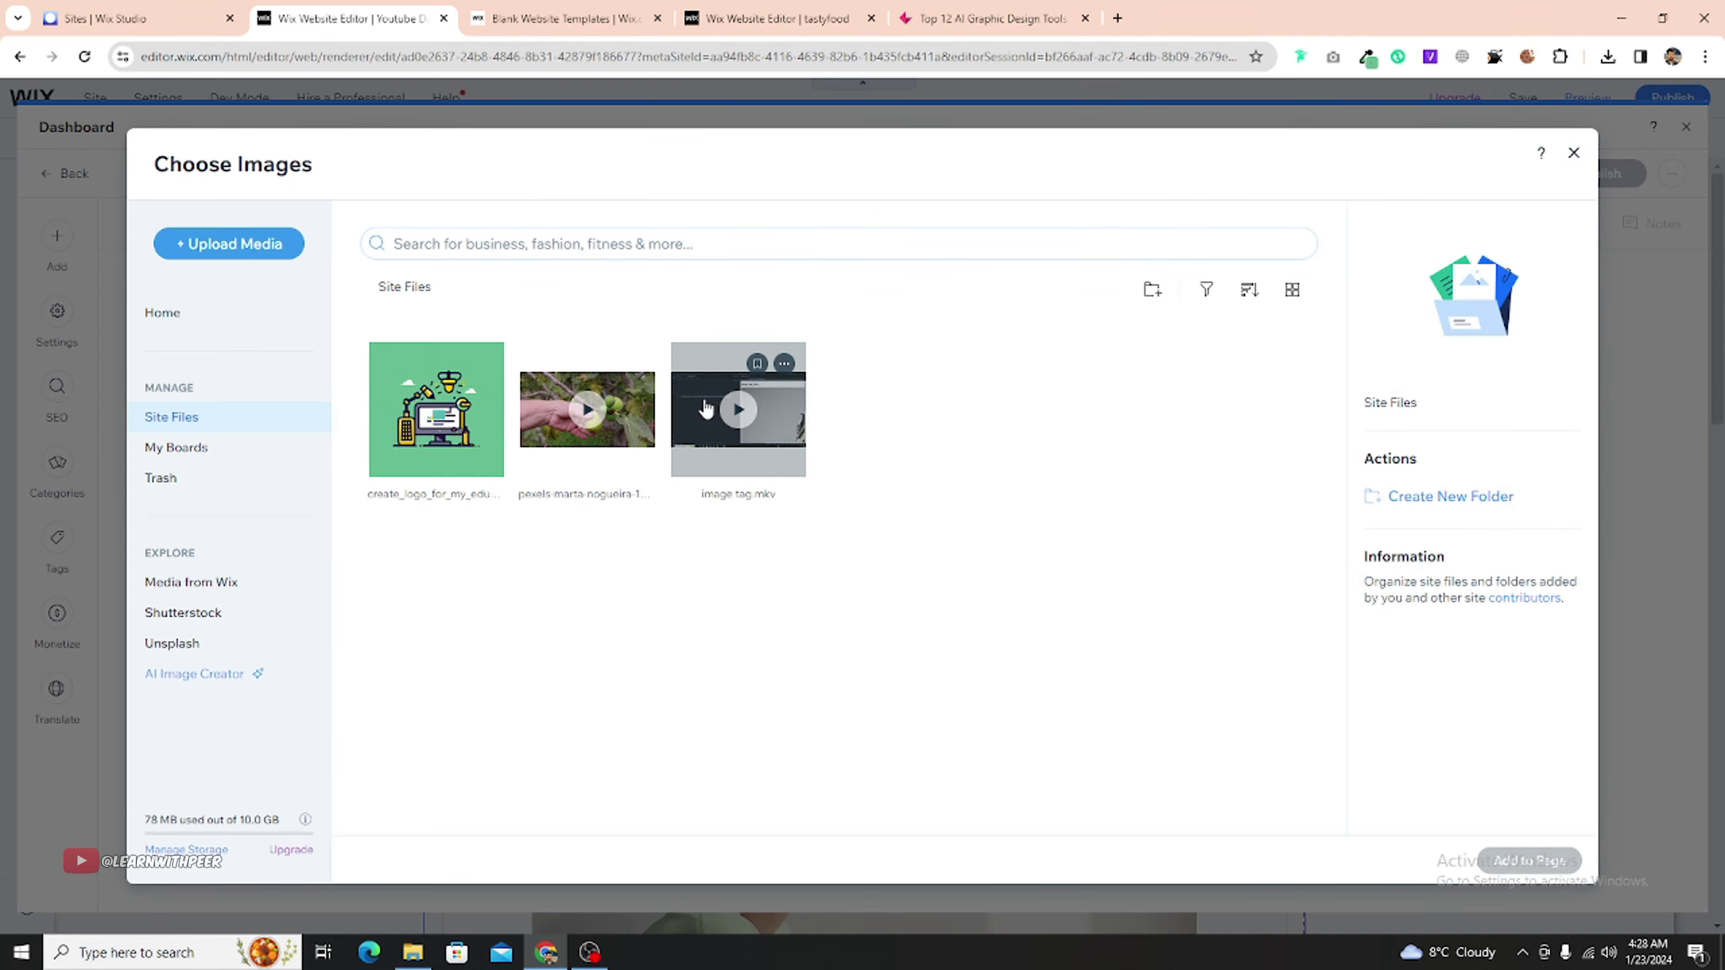
pyautogui.click(214, 594)
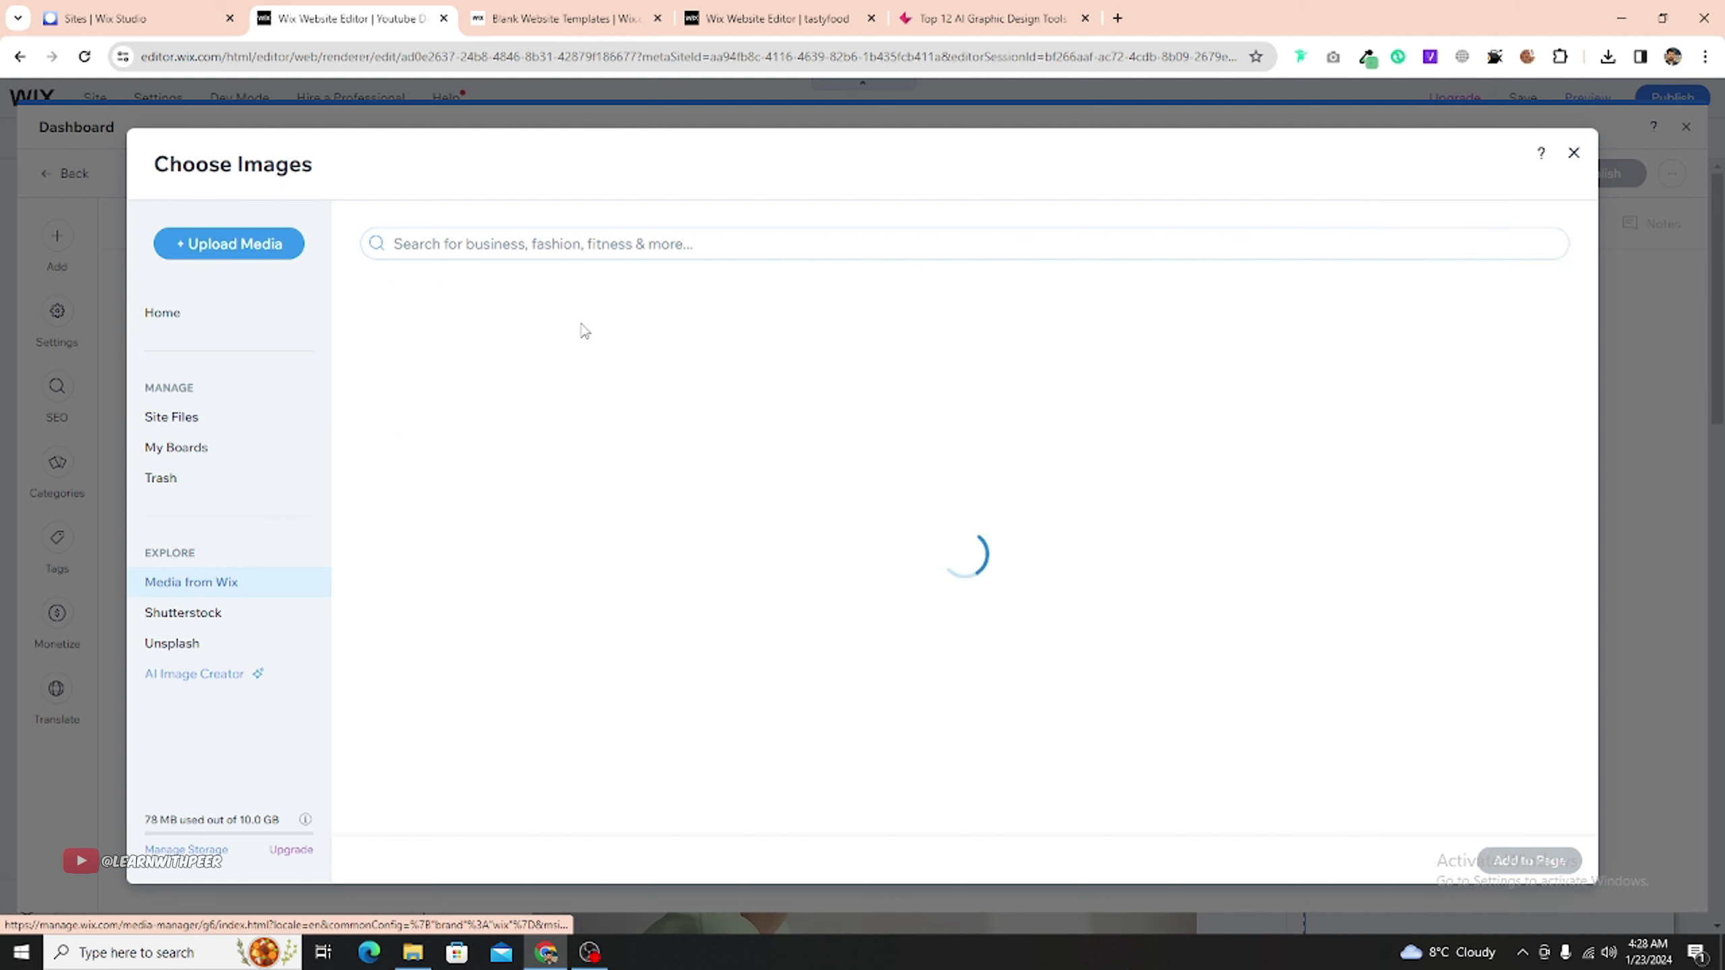
pyautogui.write('a')
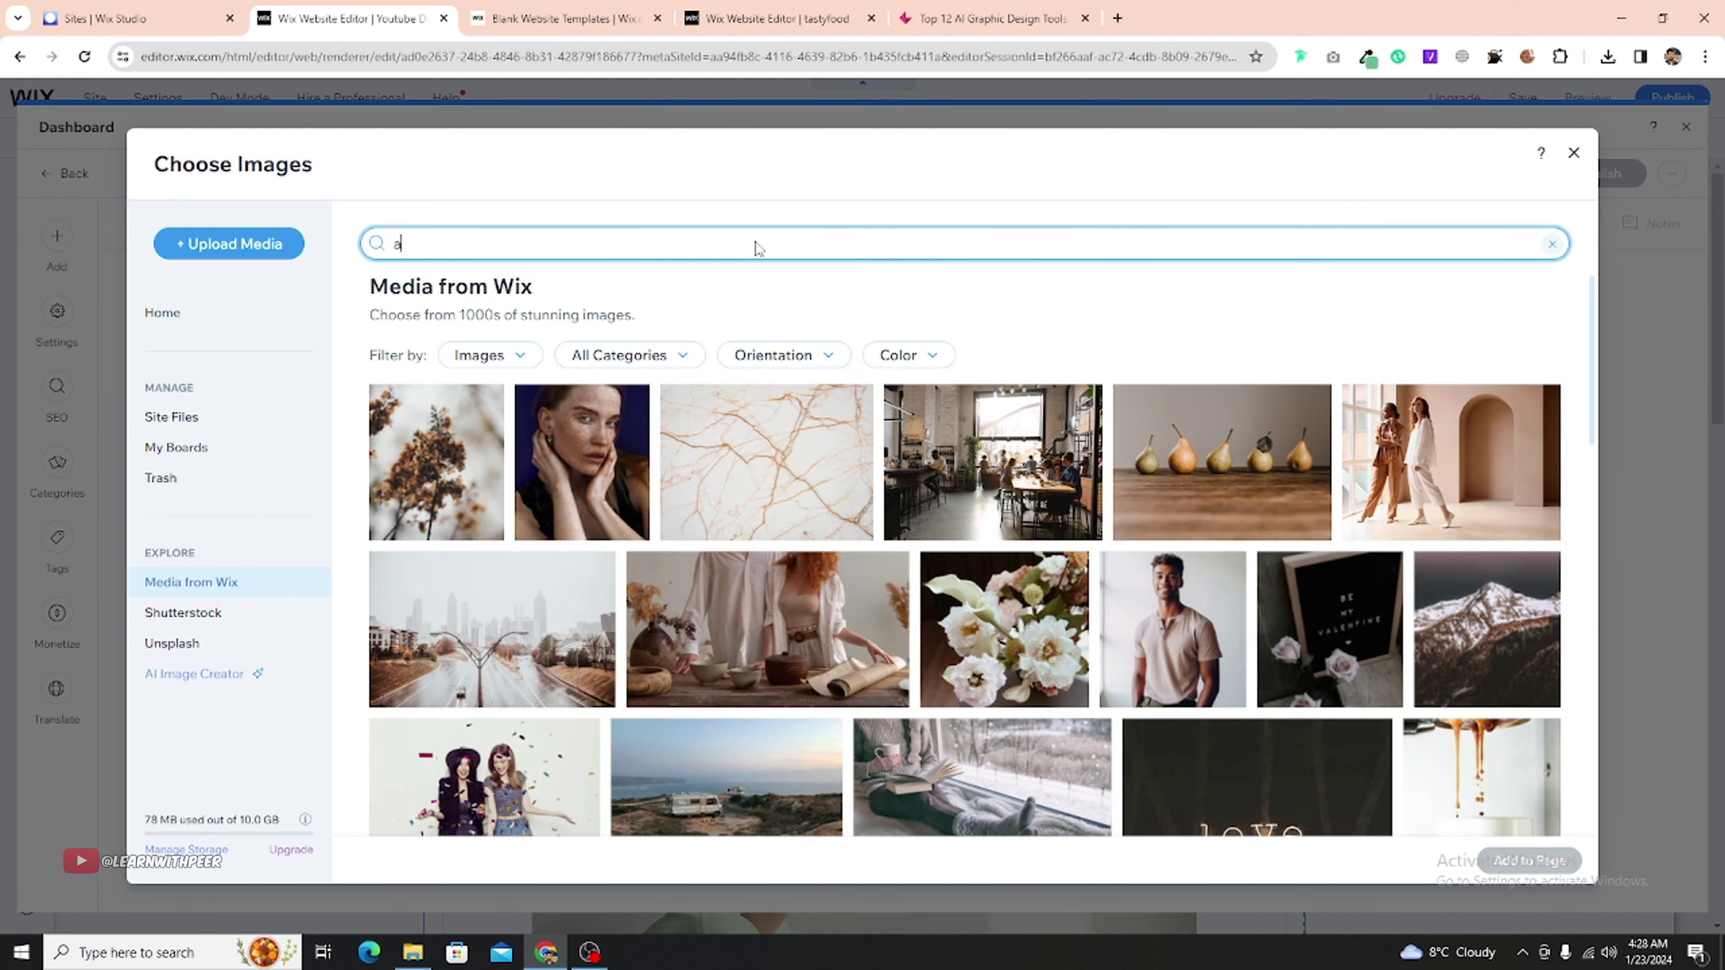
pyautogui.write('i')
pyautogui.press('Return')
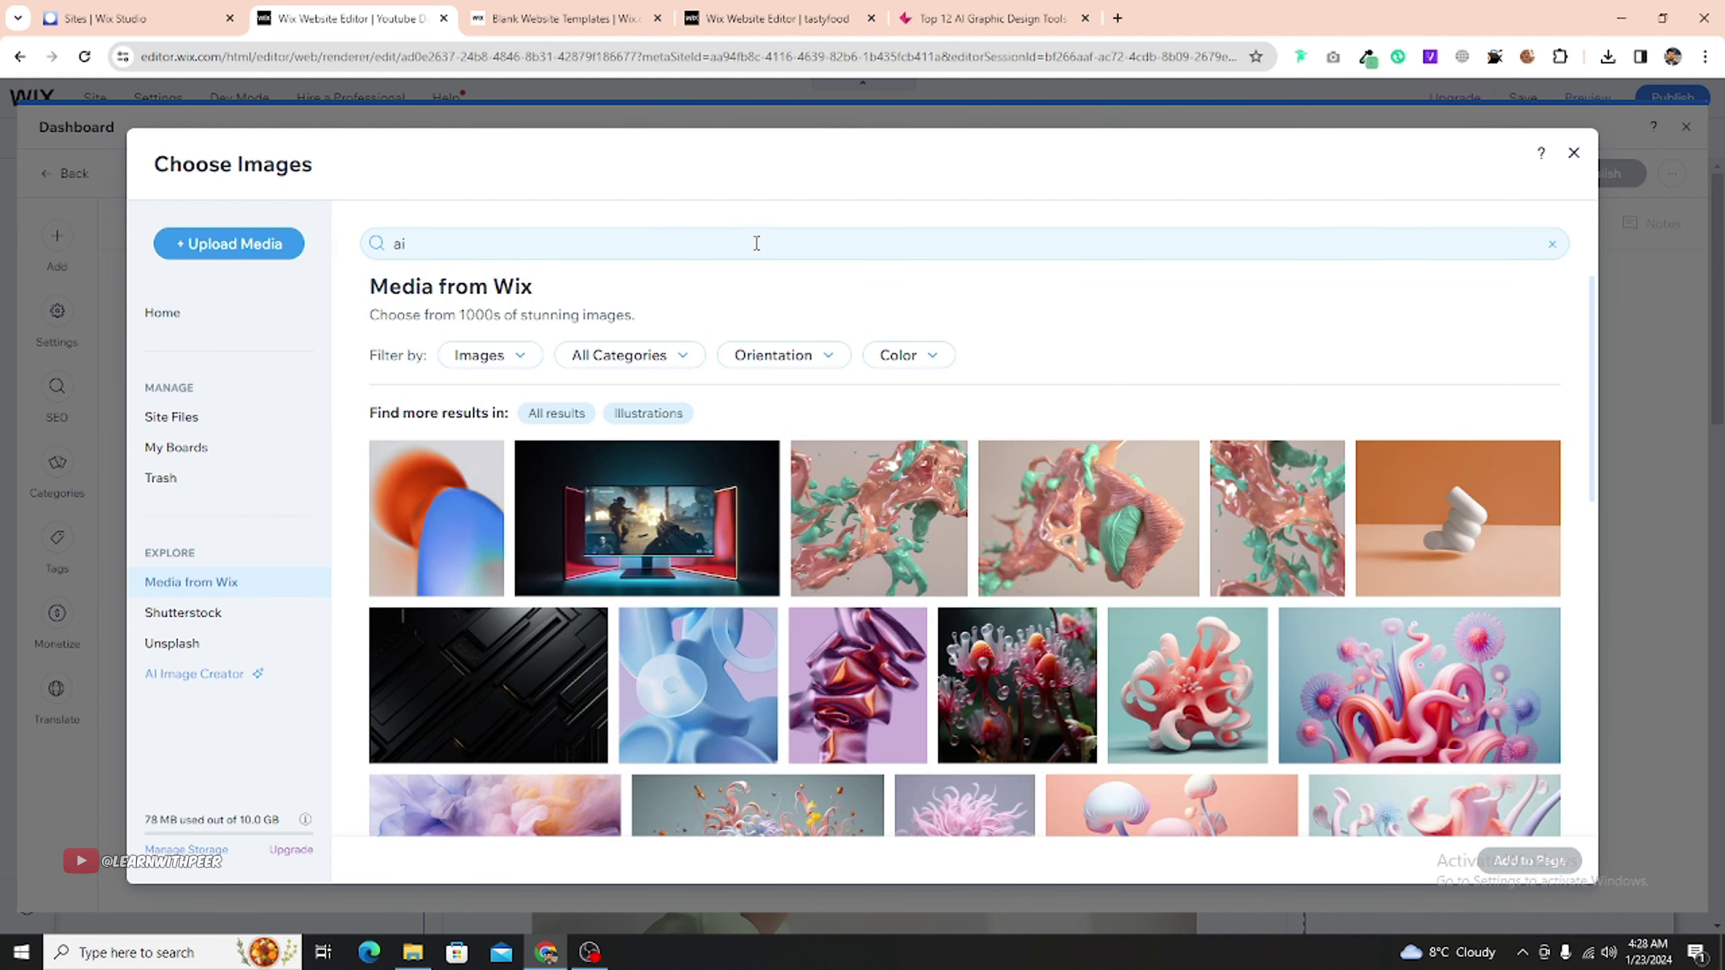
pyautogui.scroll(-10, 997, 624)
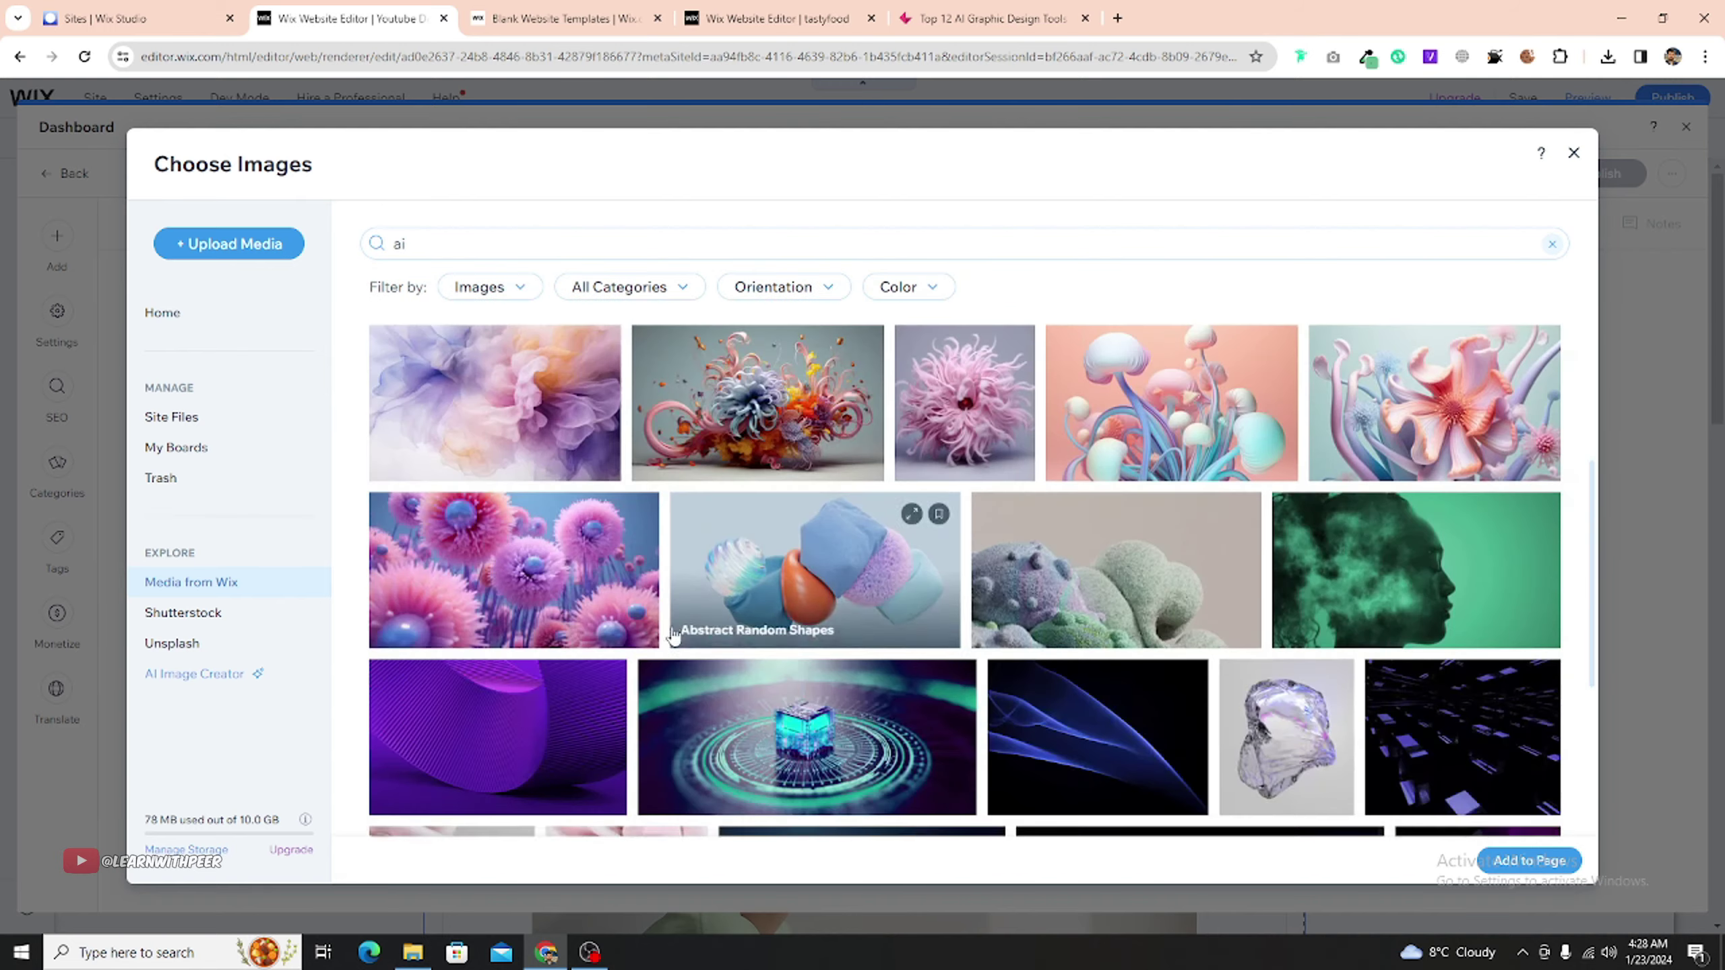
pyautogui.scroll(3, 997, 624)
pyautogui.click(1439, 435)
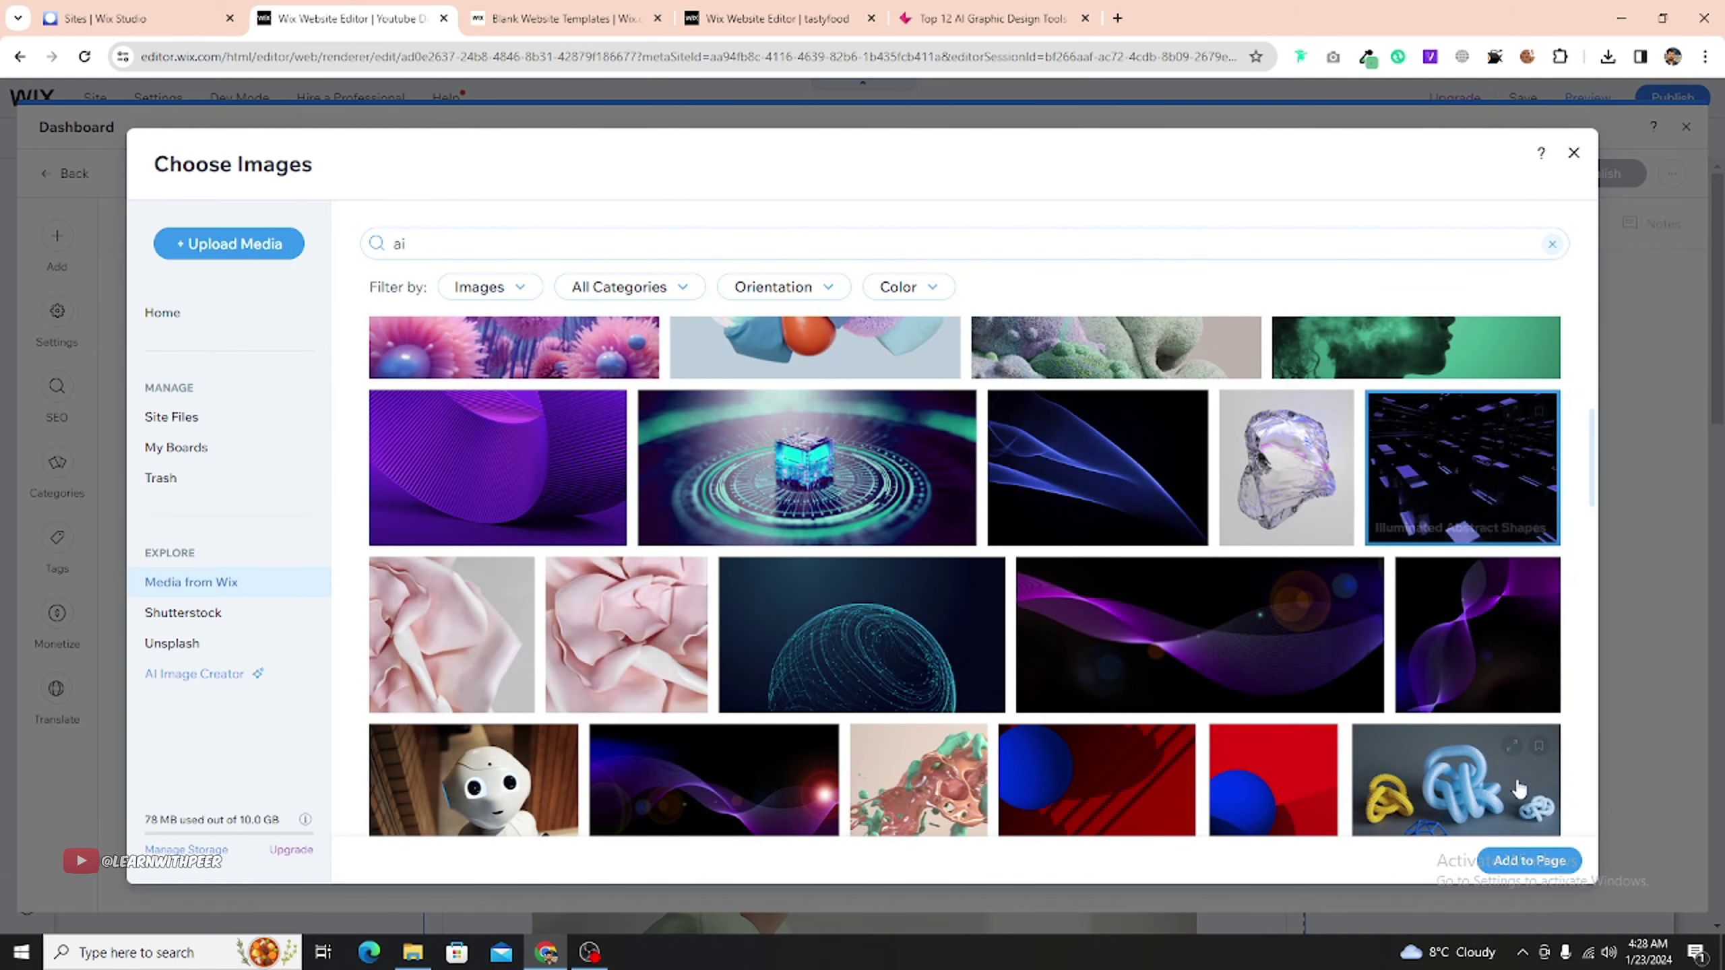
pyautogui.click(1524, 862)
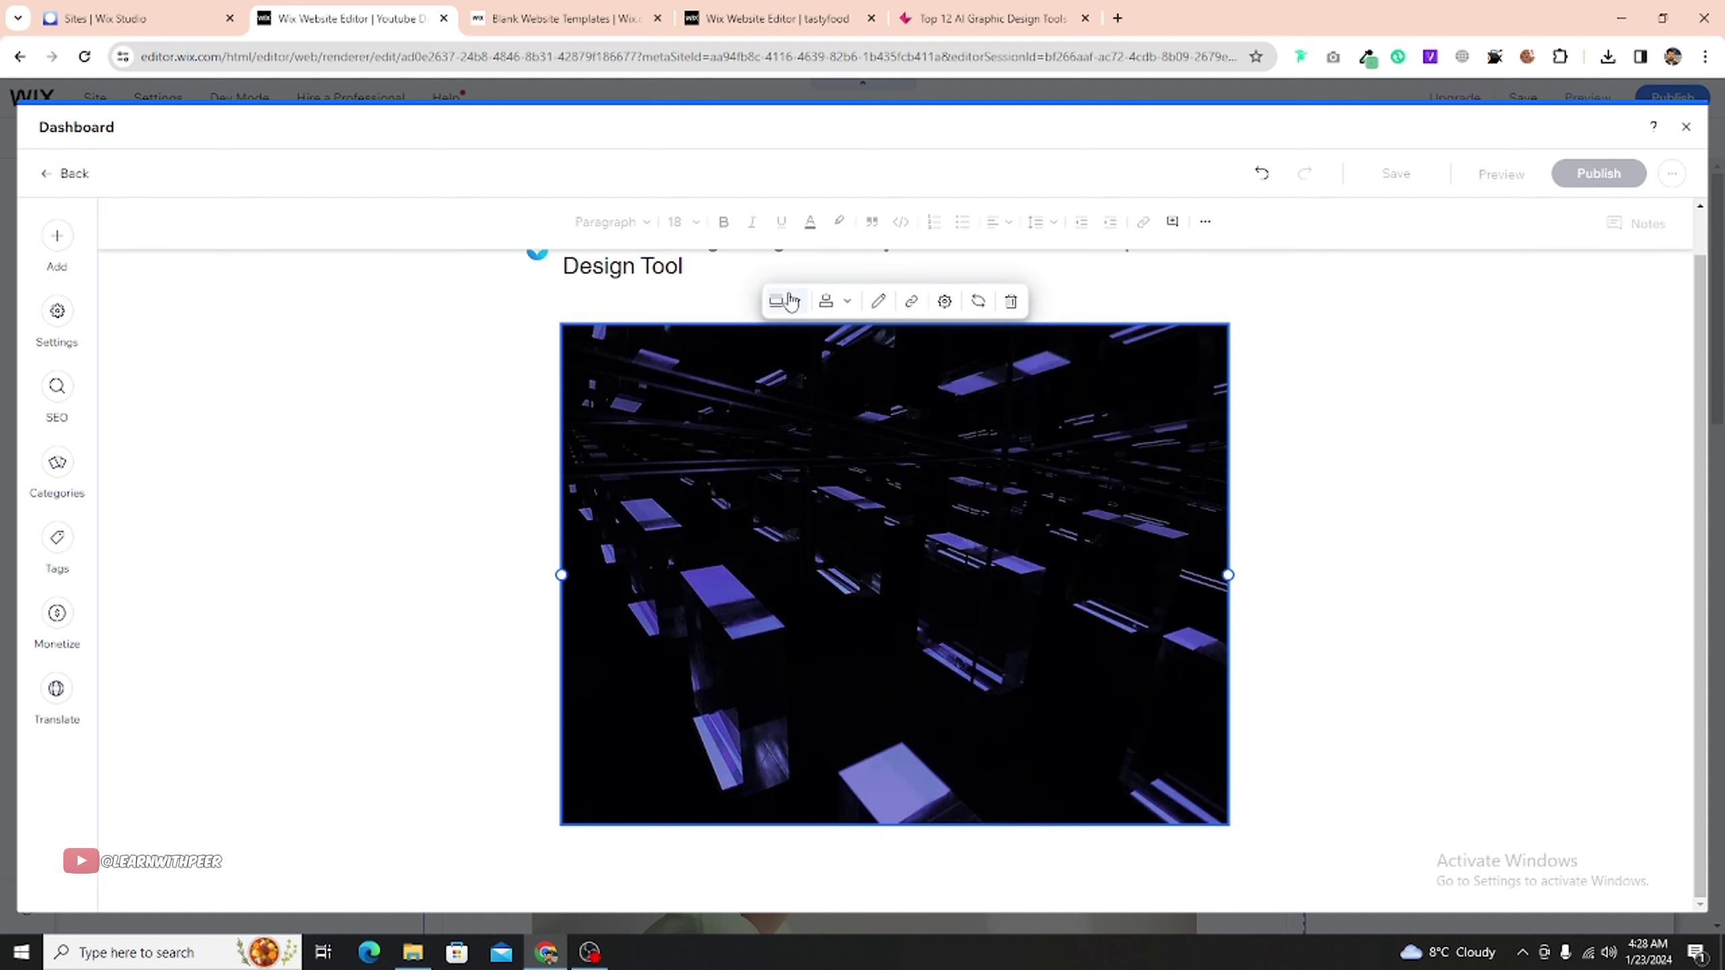
# - Try the Full width, Original size and Small fit sizes on the post image
pyautogui.click(798, 311)
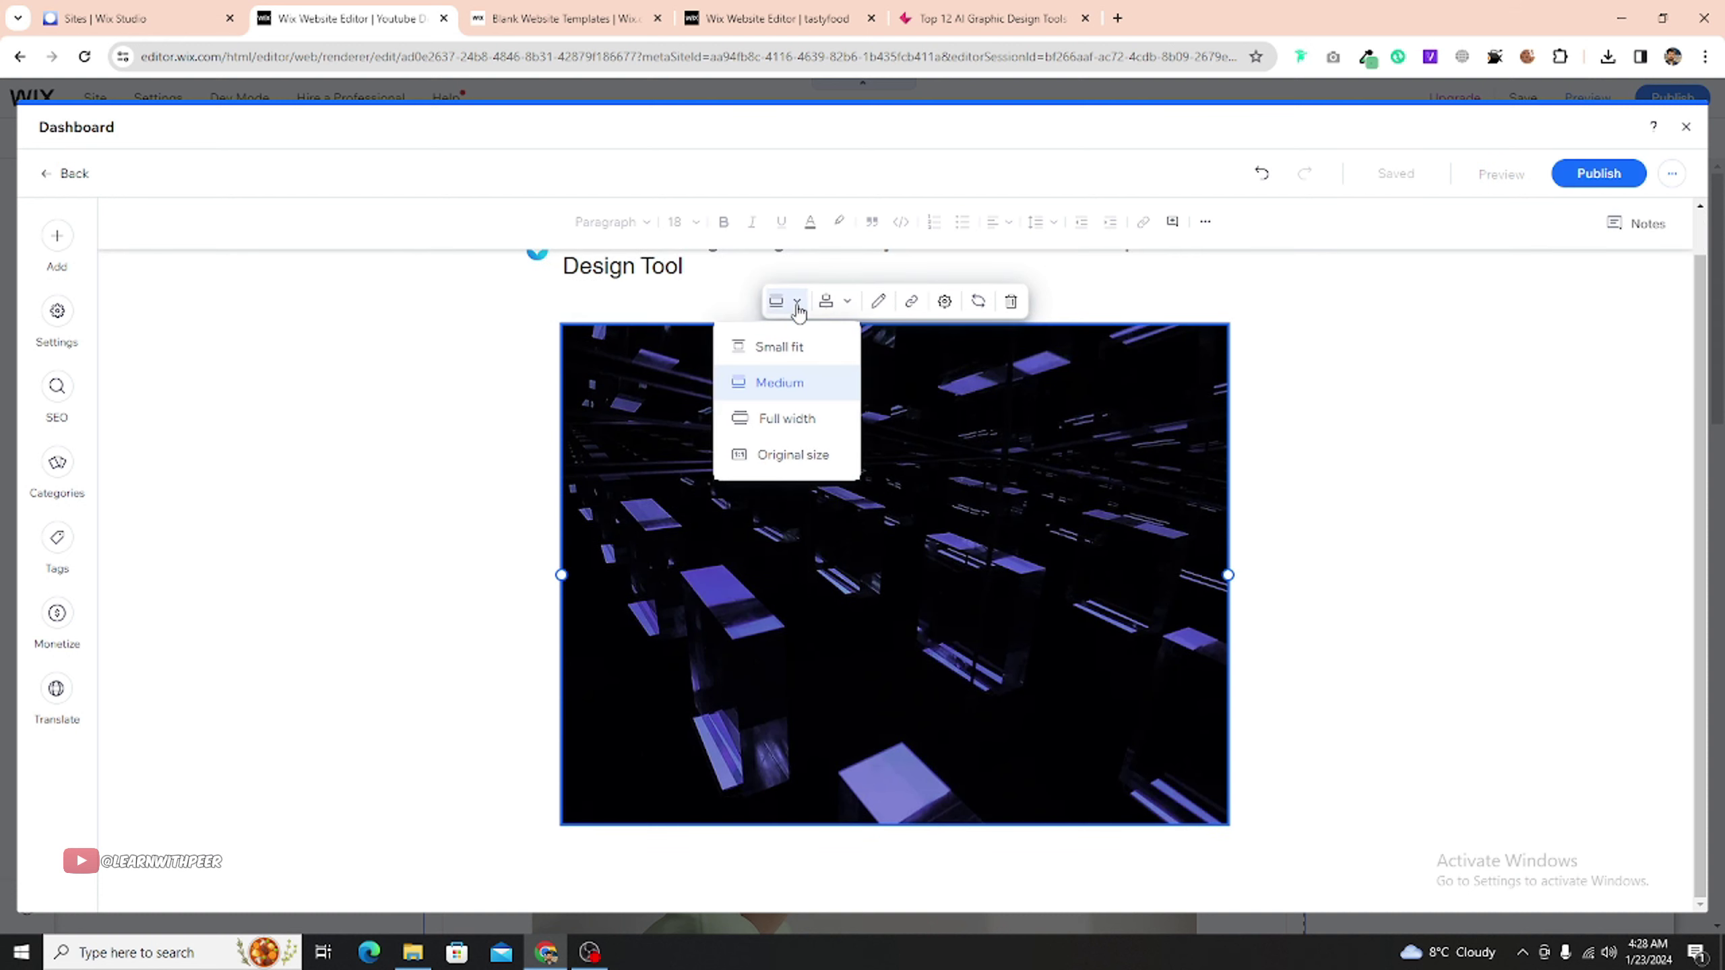
pyautogui.click(774, 423)
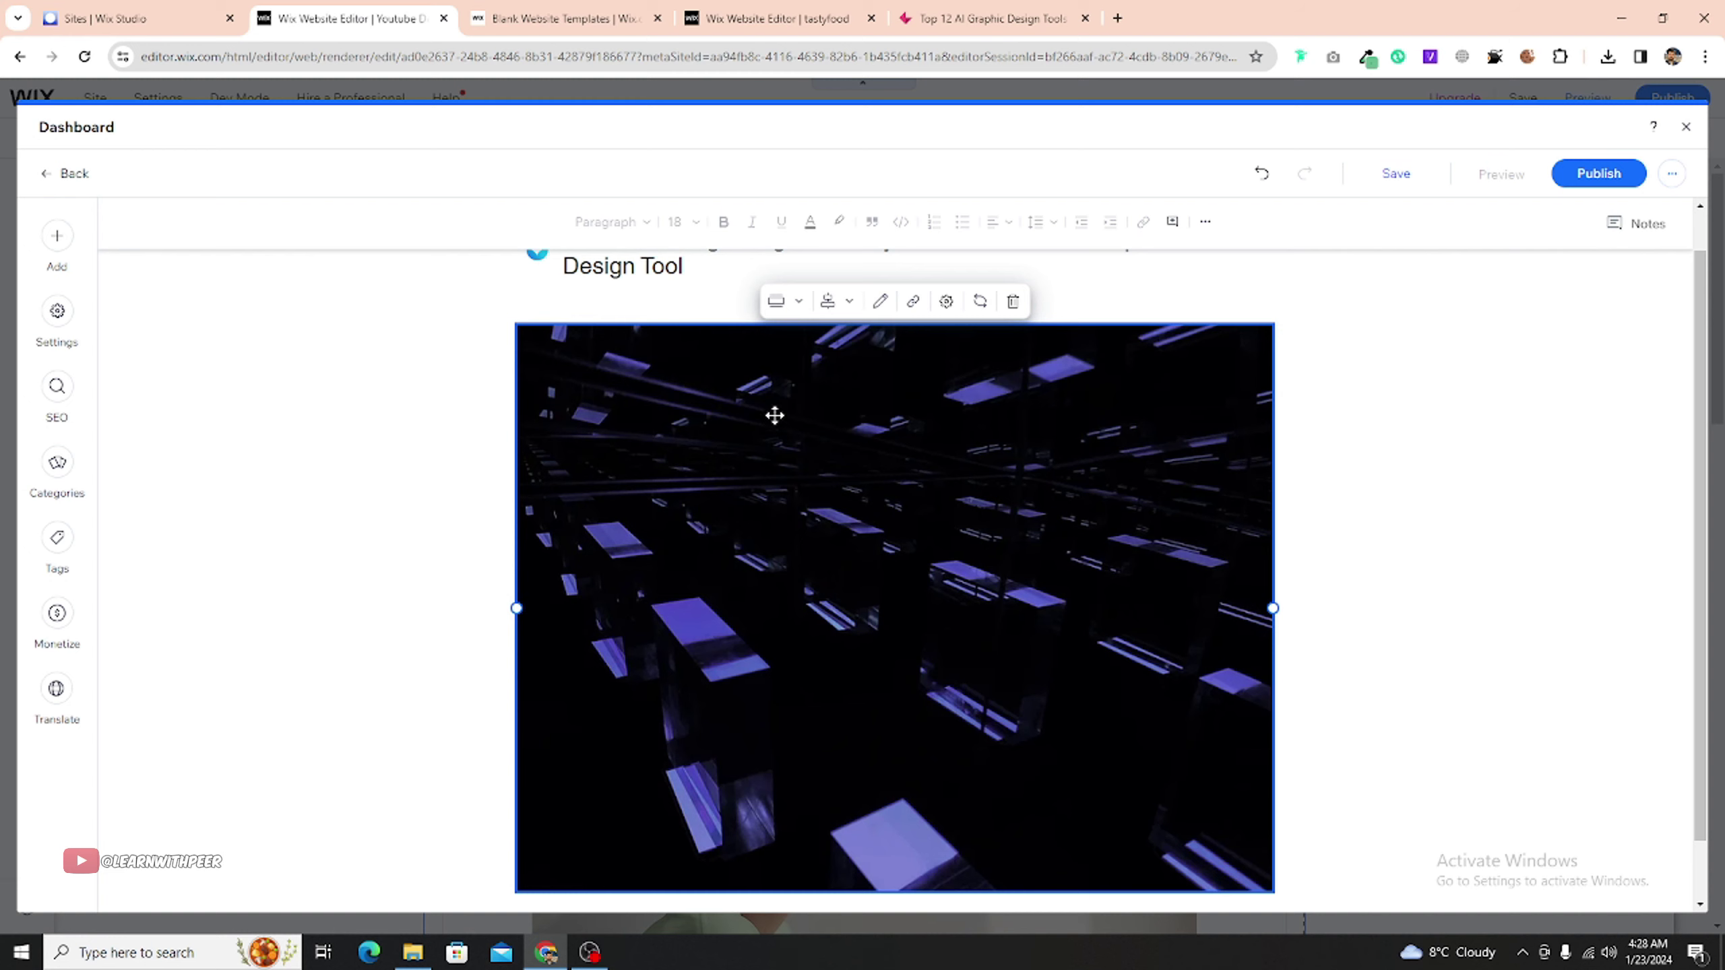
pyautogui.click(797, 303)
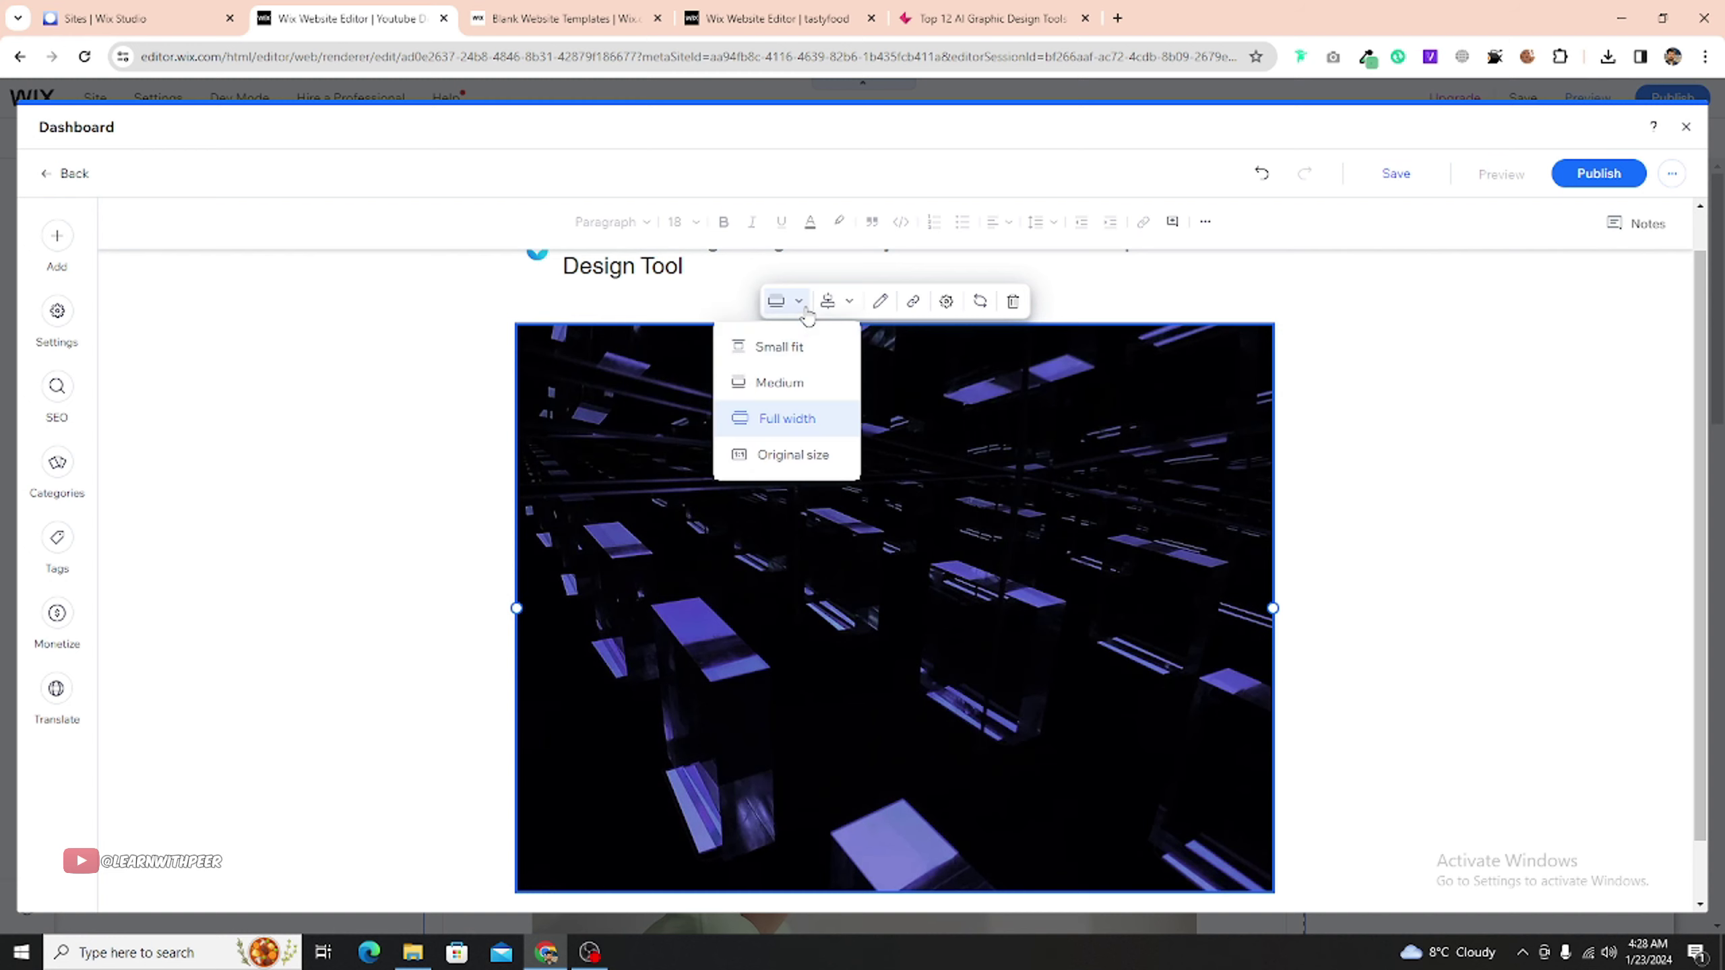
pyautogui.click(792, 456)
pyautogui.click(796, 304)
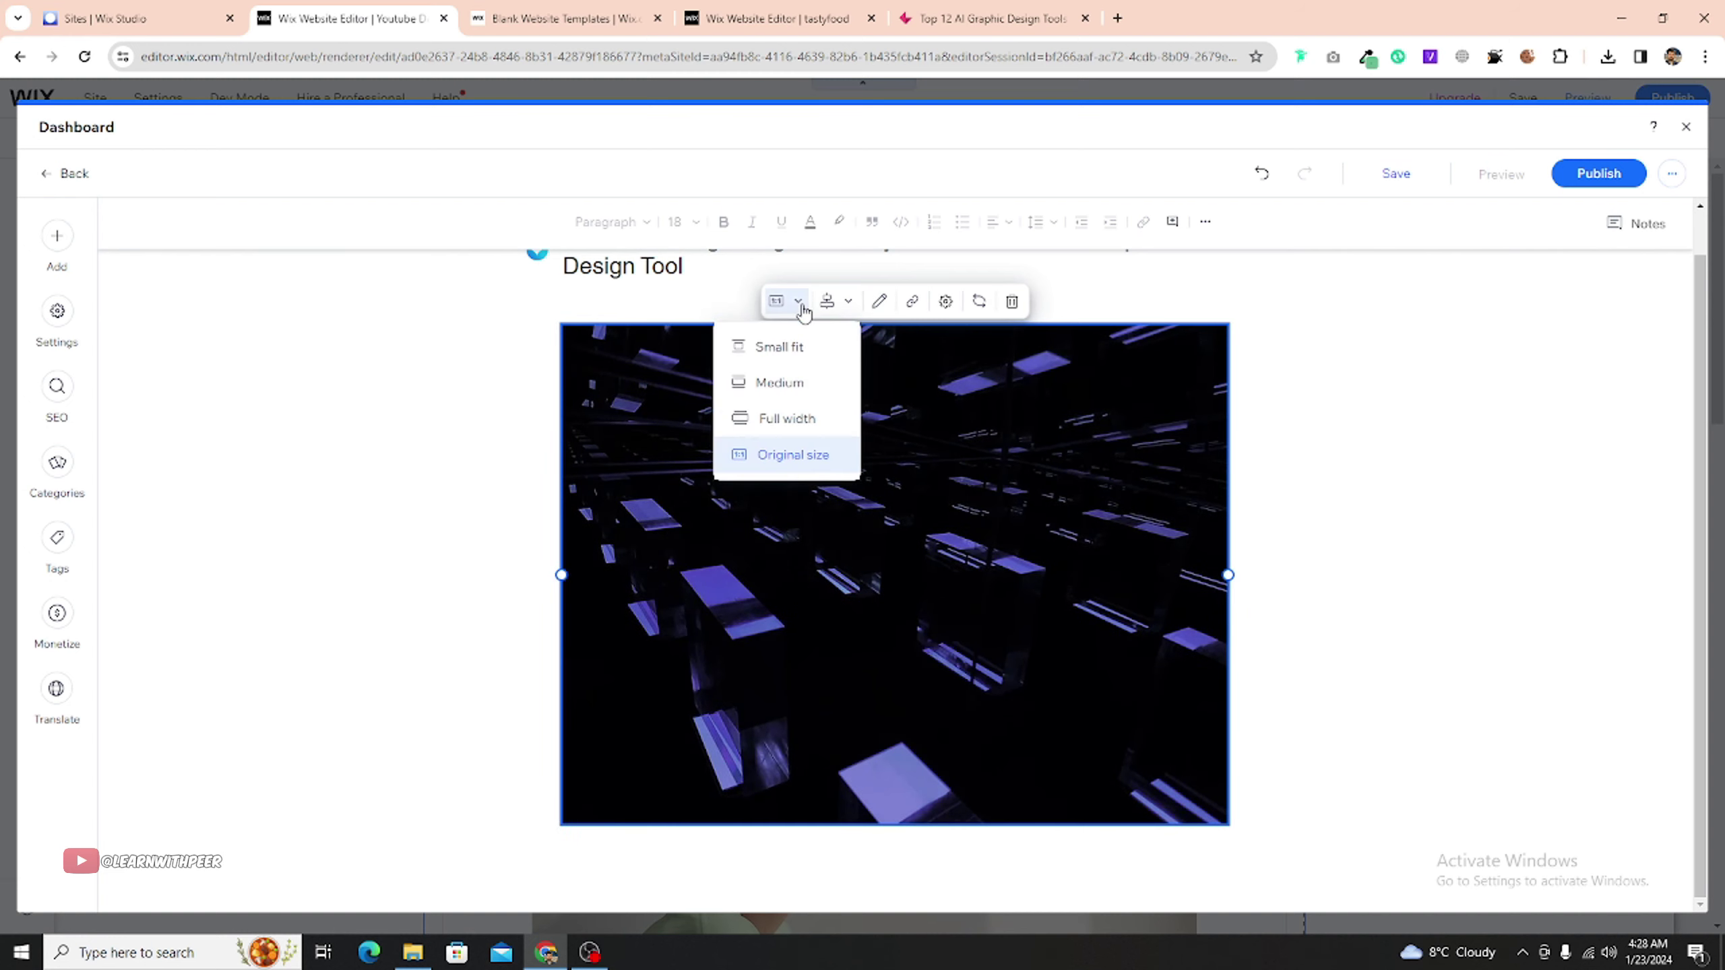
pyautogui.click(790, 343)
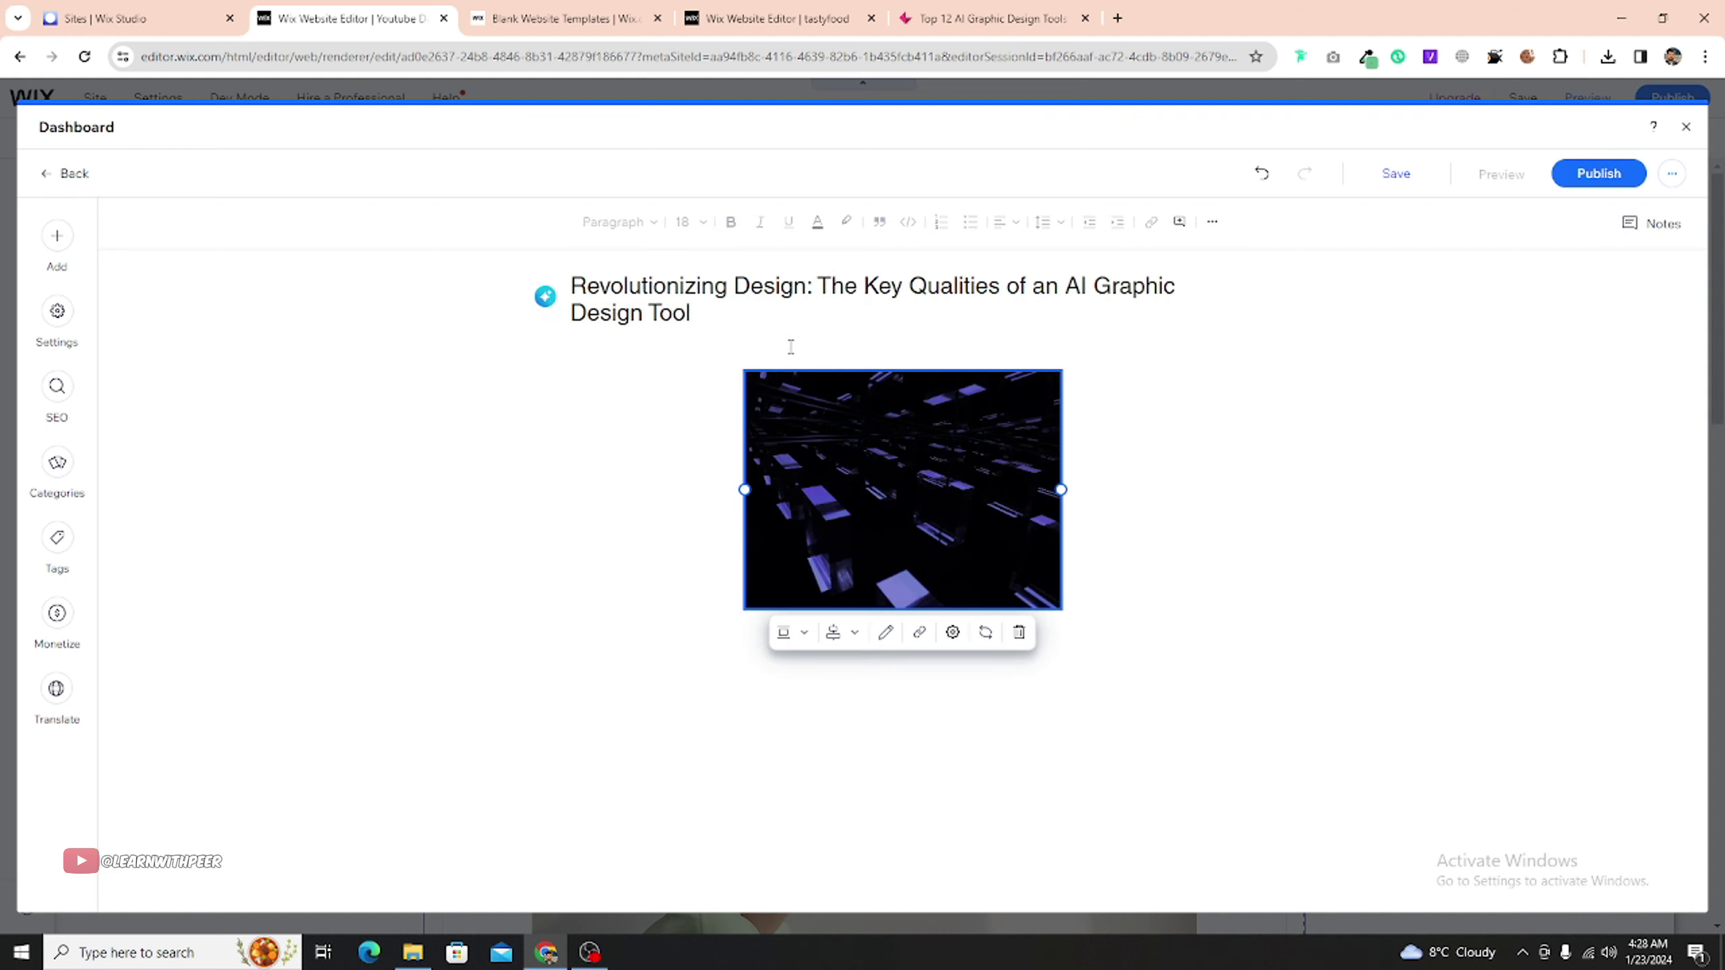
# - Set the post image's size to Medium and save the post
pyautogui.click(796, 633)
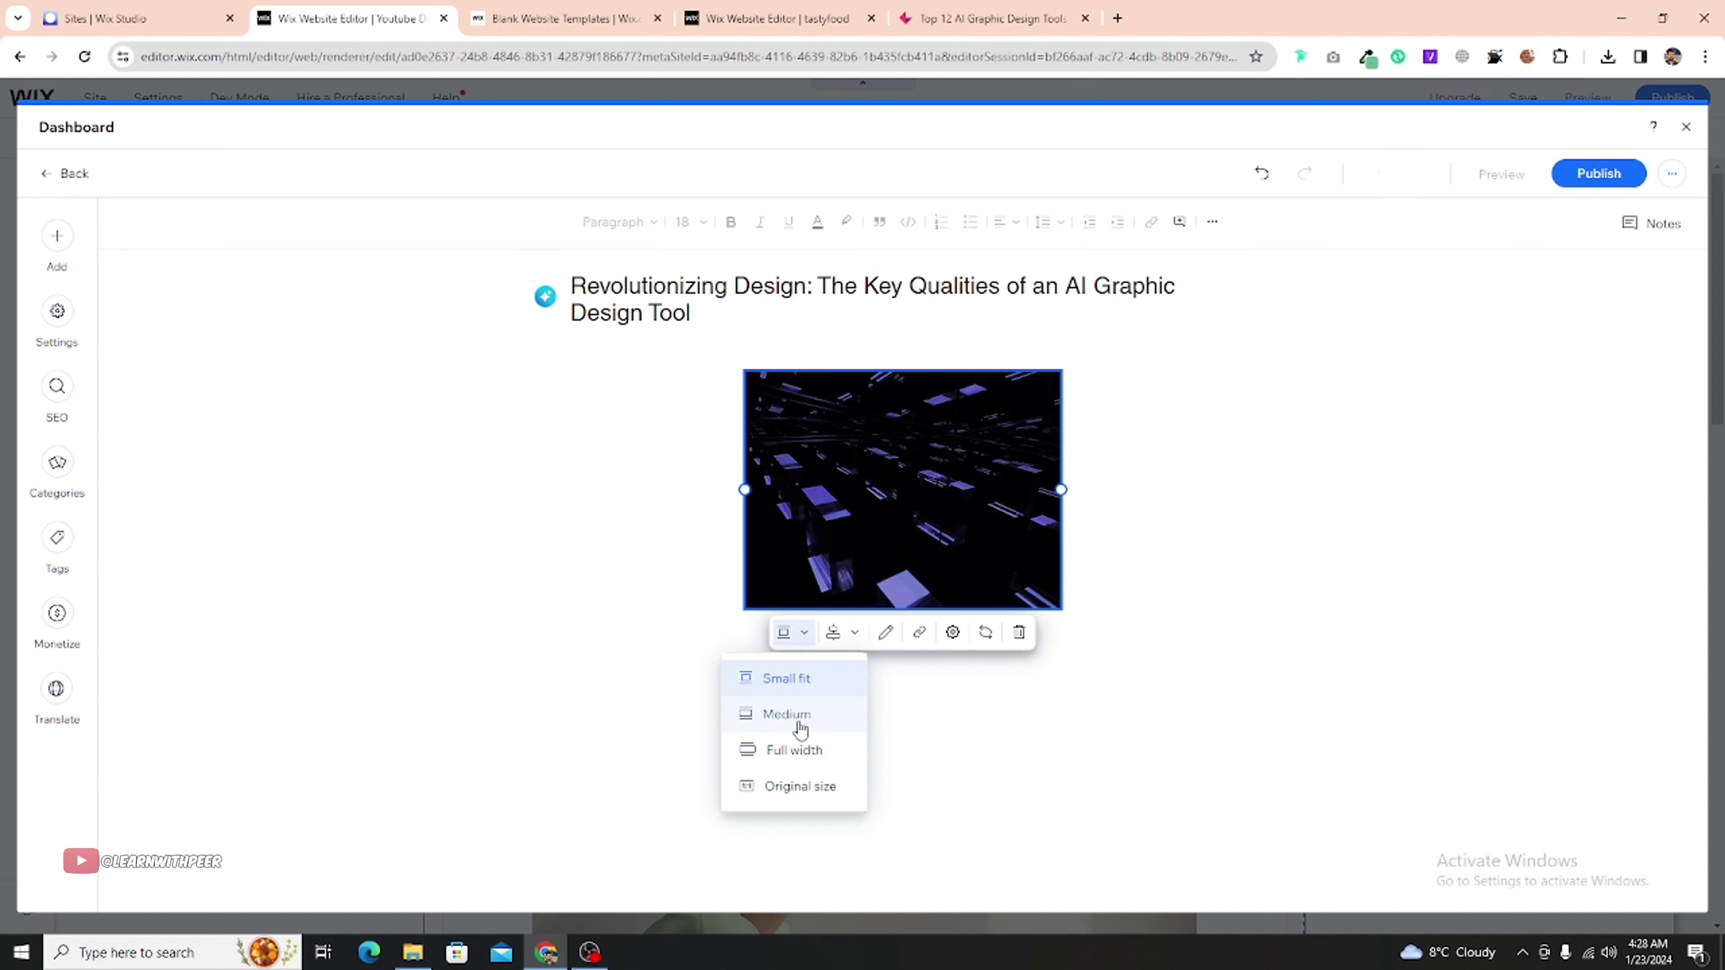
pyautogui.click(793, 747)
pyautogui.scroll(-1, 1344, 399)
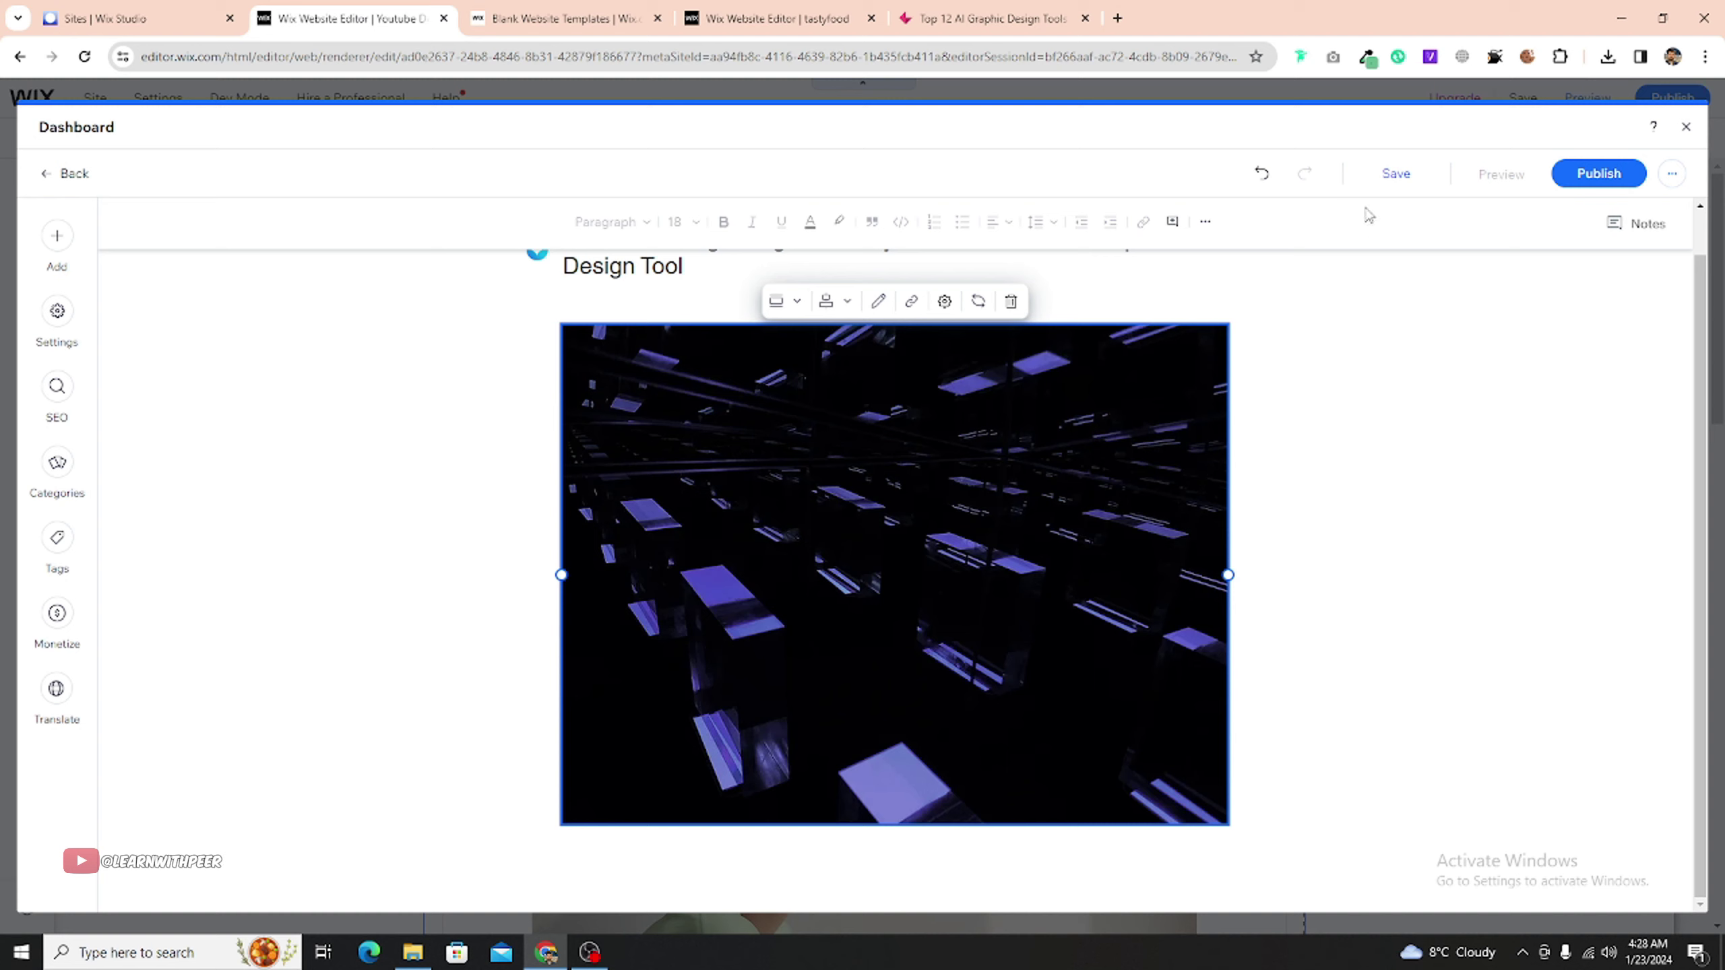
pyautogui.click(1404, 183)
# - Insert a divider on the empty line below the post image
pyautogui.click(572, 848)
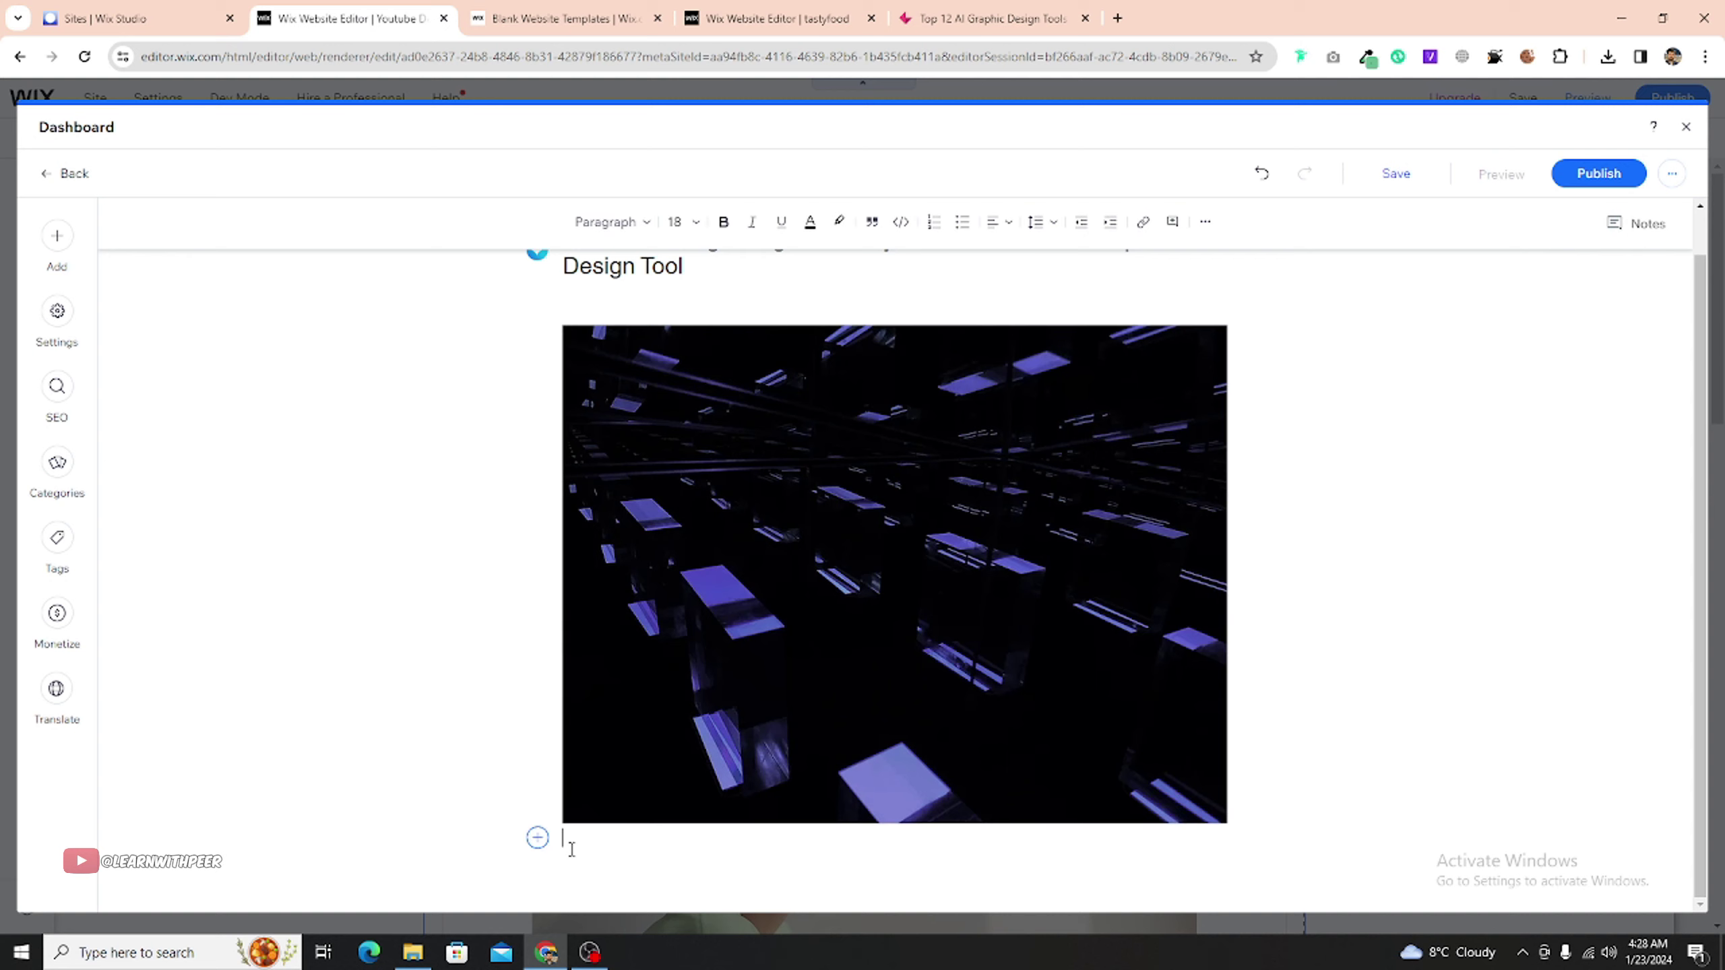
pyautogui.click(537, 840)
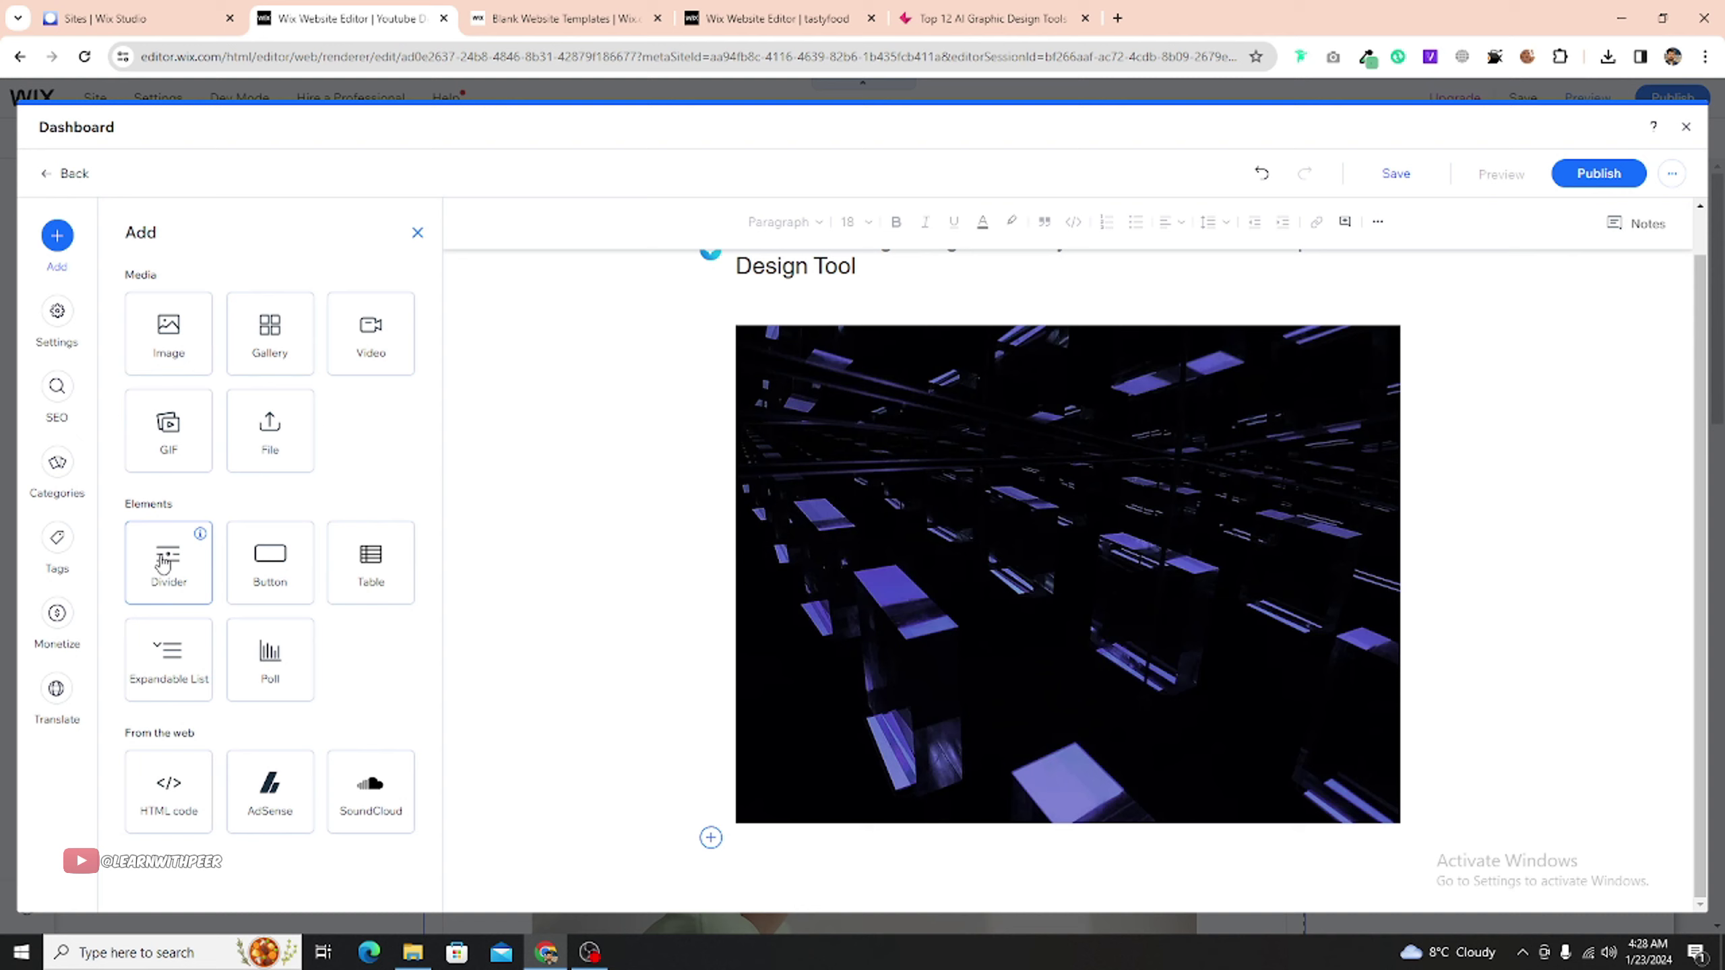
pyautogui.moveTo(165, 559); pyautogui.dragTo(829, 851)
pyautogui.click(172, 554)
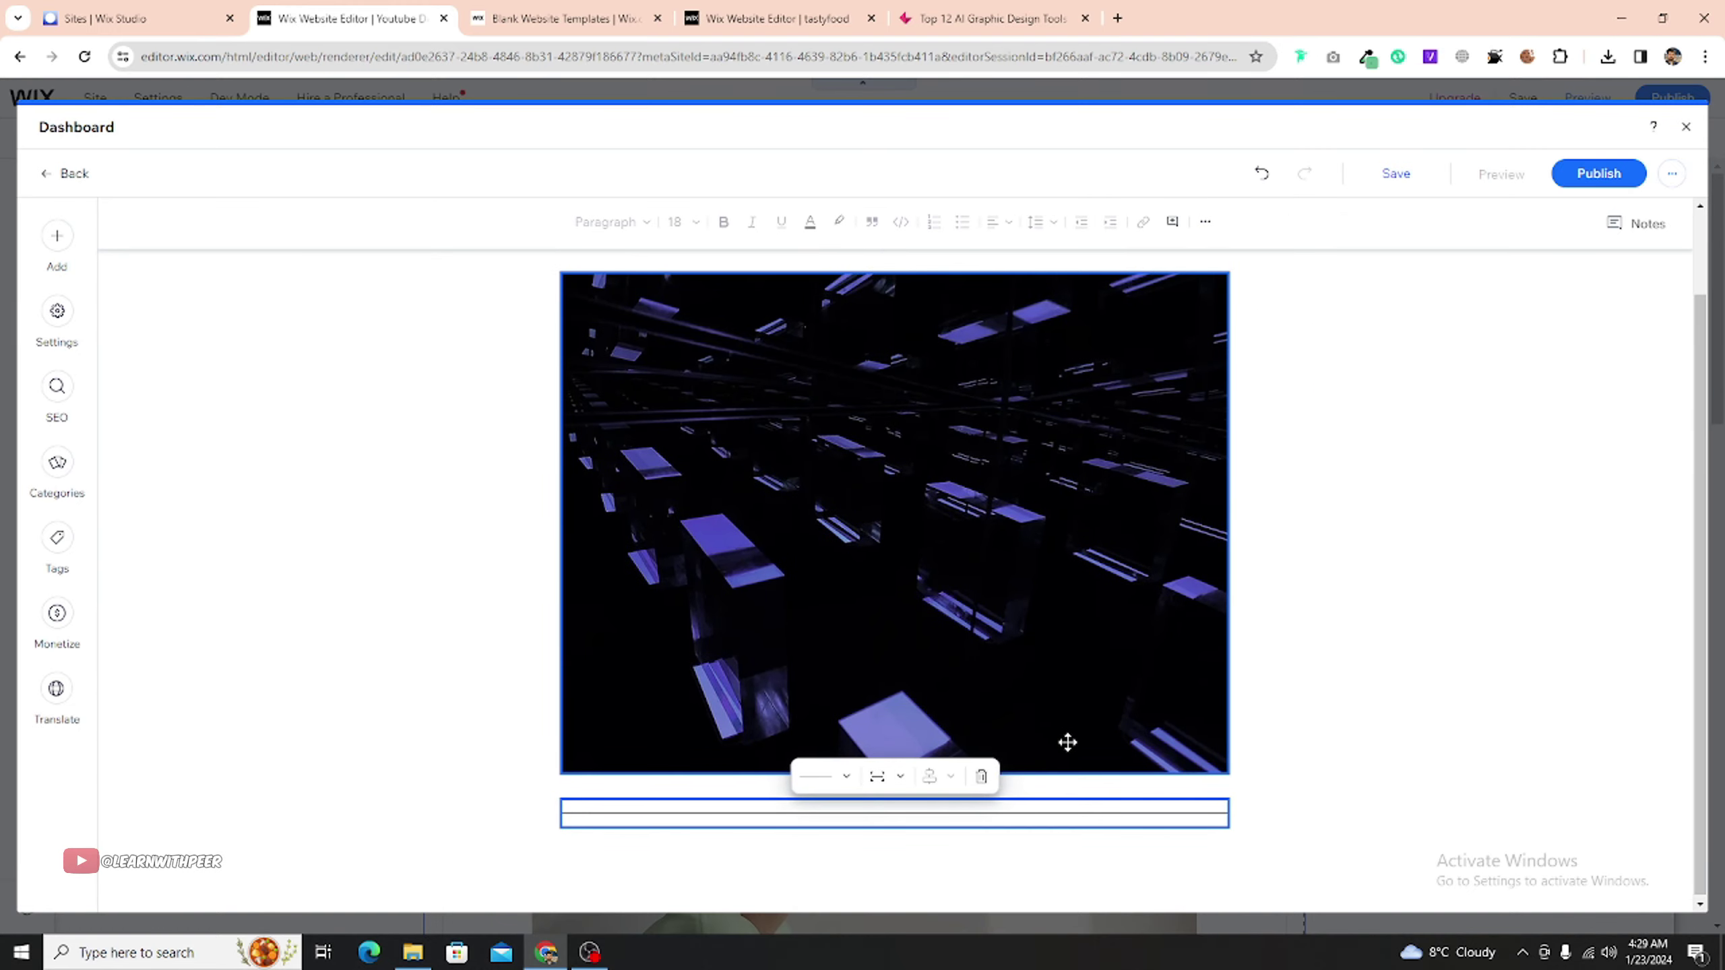
# - Copy the Intuitive interface paragraph from the AI graphic design tools article and paste it below the divider in the Wix post
pyautogui.click(590, 845)
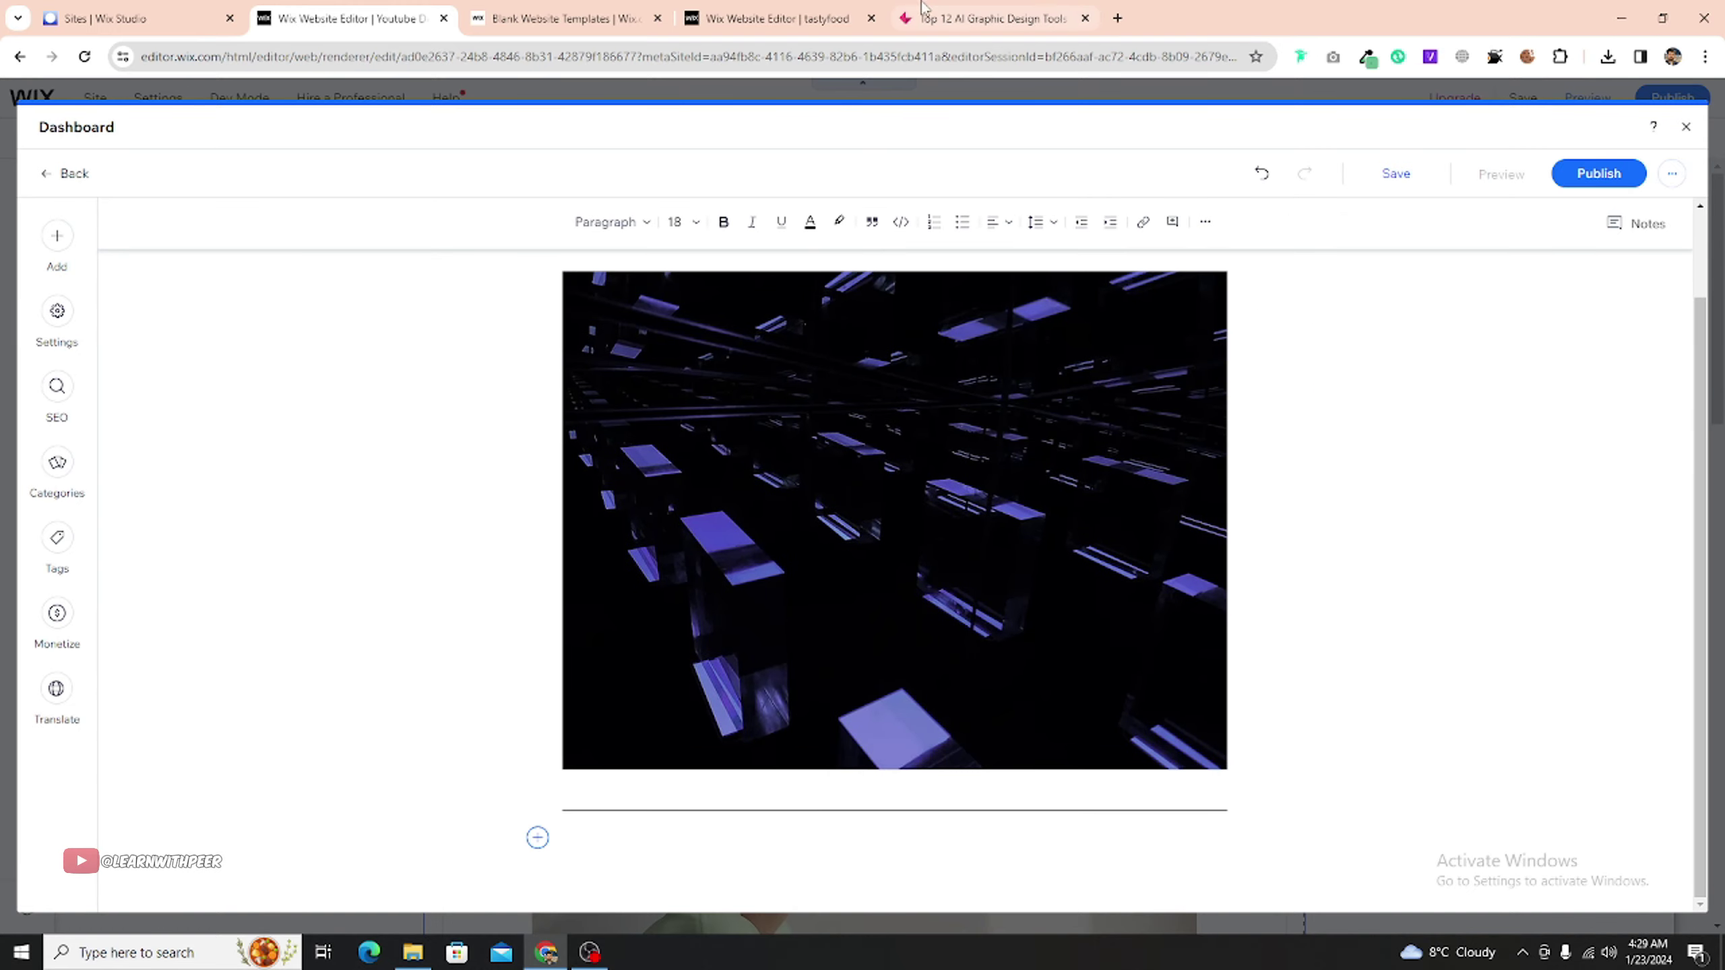
pyautogui.click(994, 18)
pyautogui.scroll(-12, 717, 402)
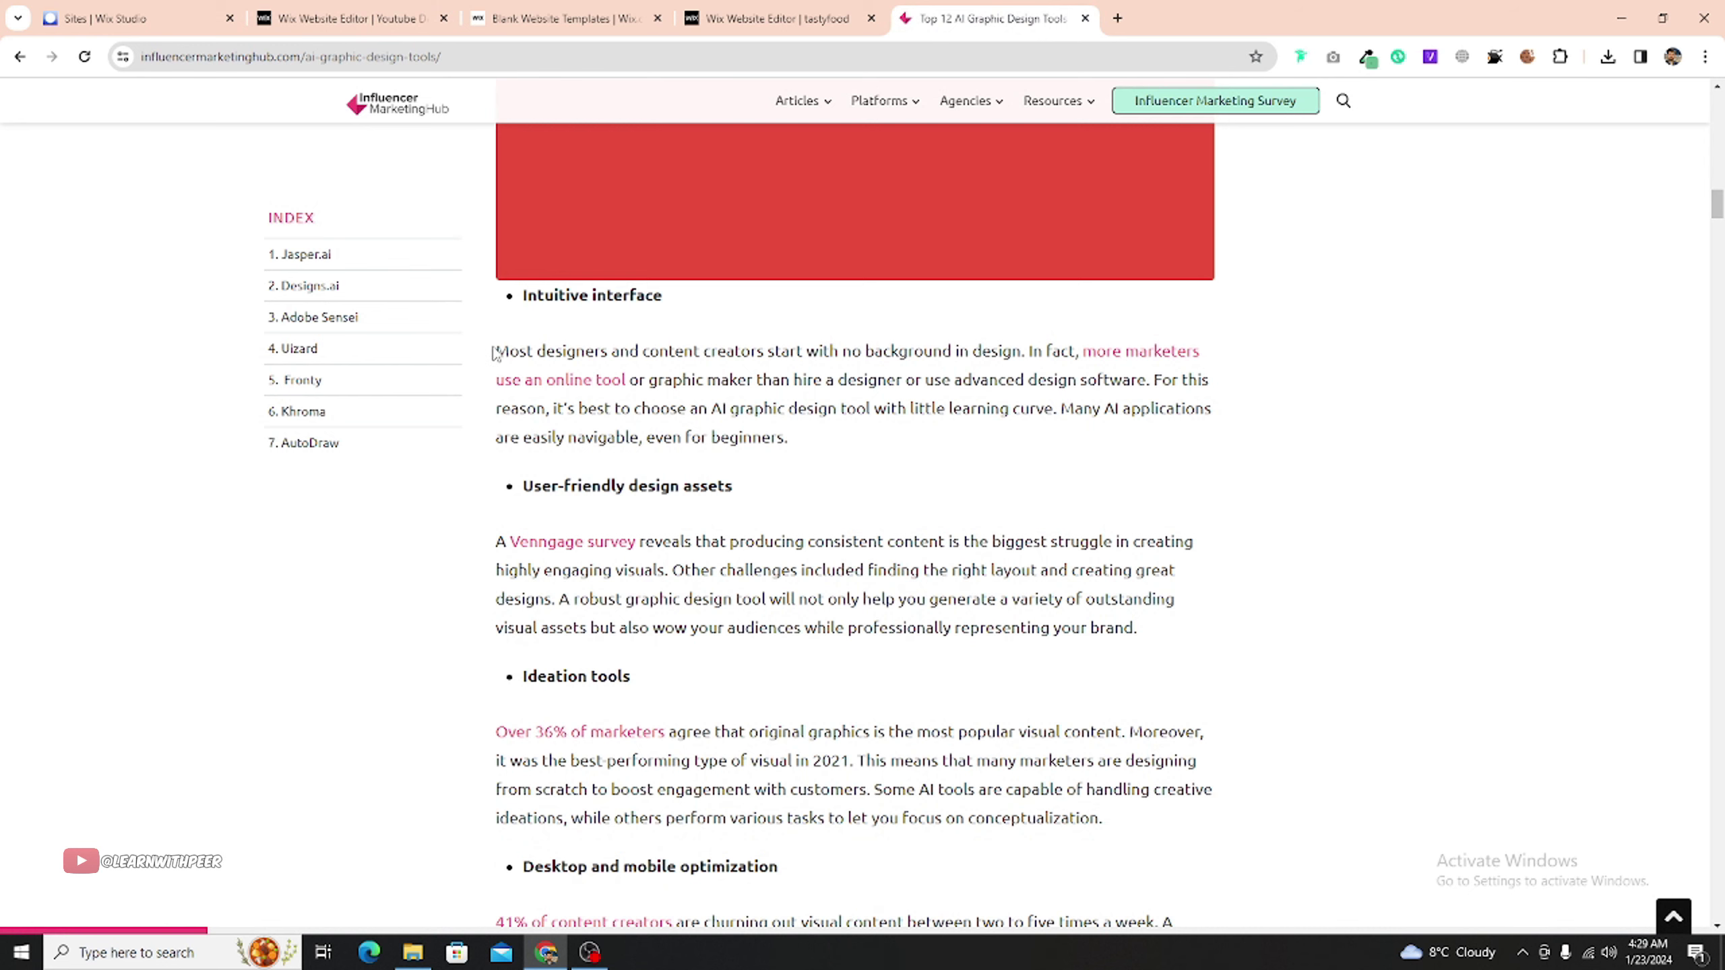
pyautogui.moveTo(494, 353); pyautogui.dragTo(858, 451)
pyautogui.hotkey('ctrl', 'c')
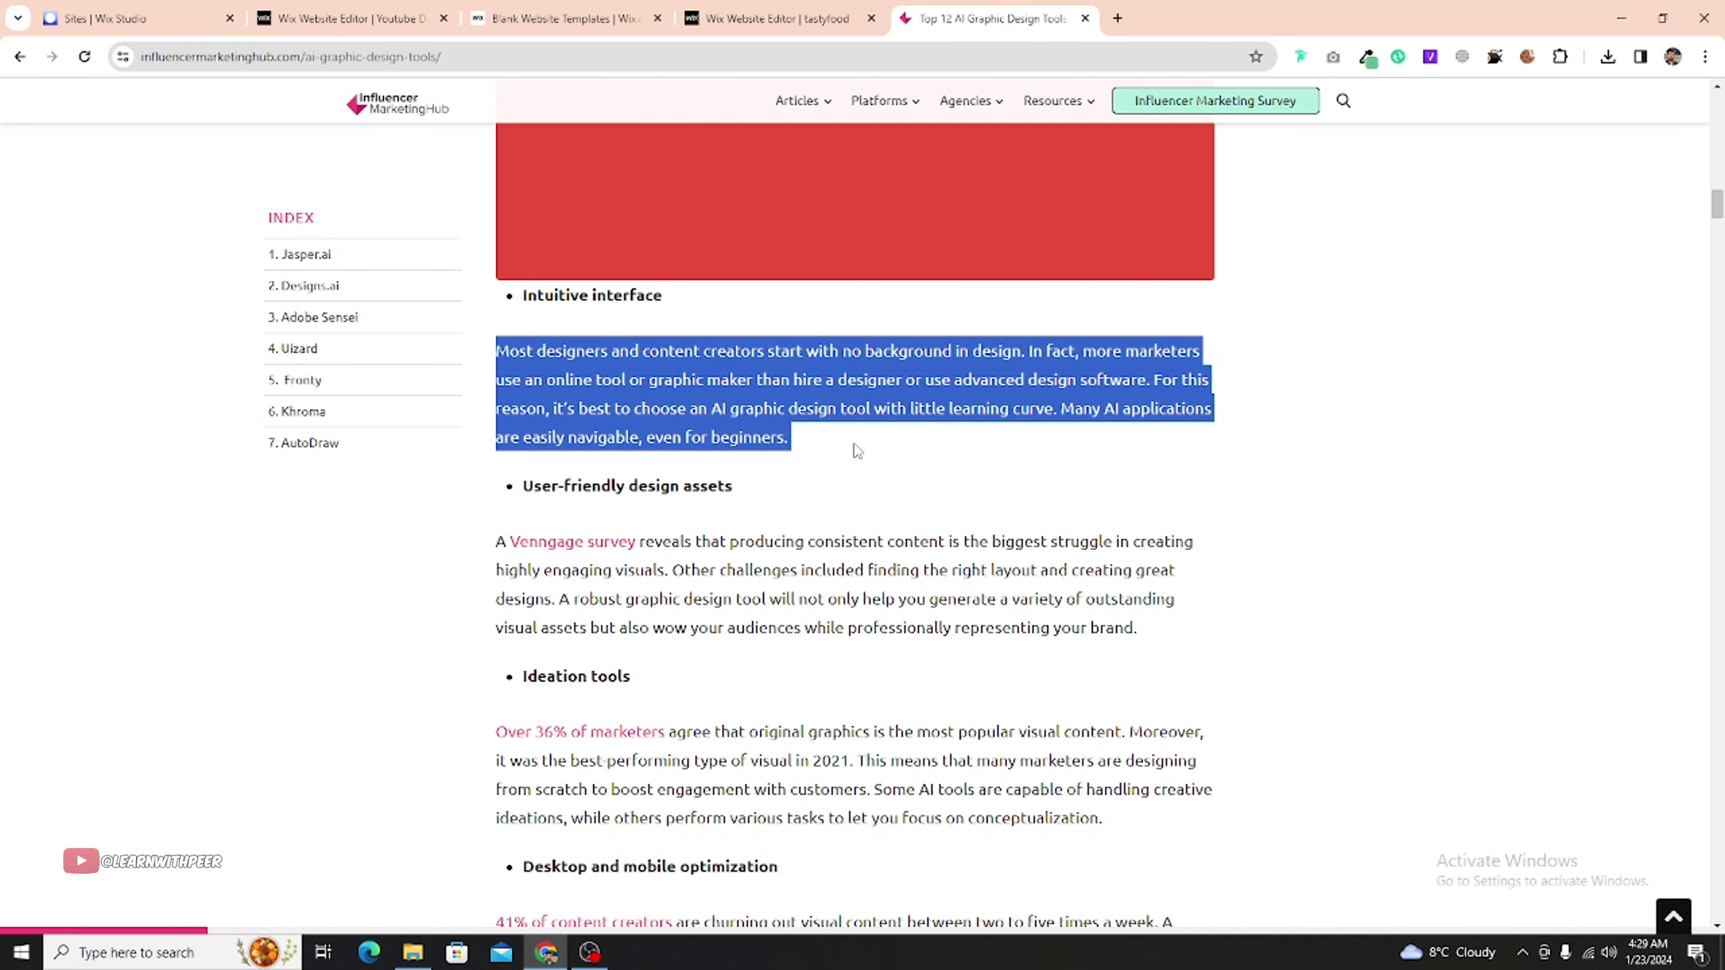
pyautogui.click(343, 18)
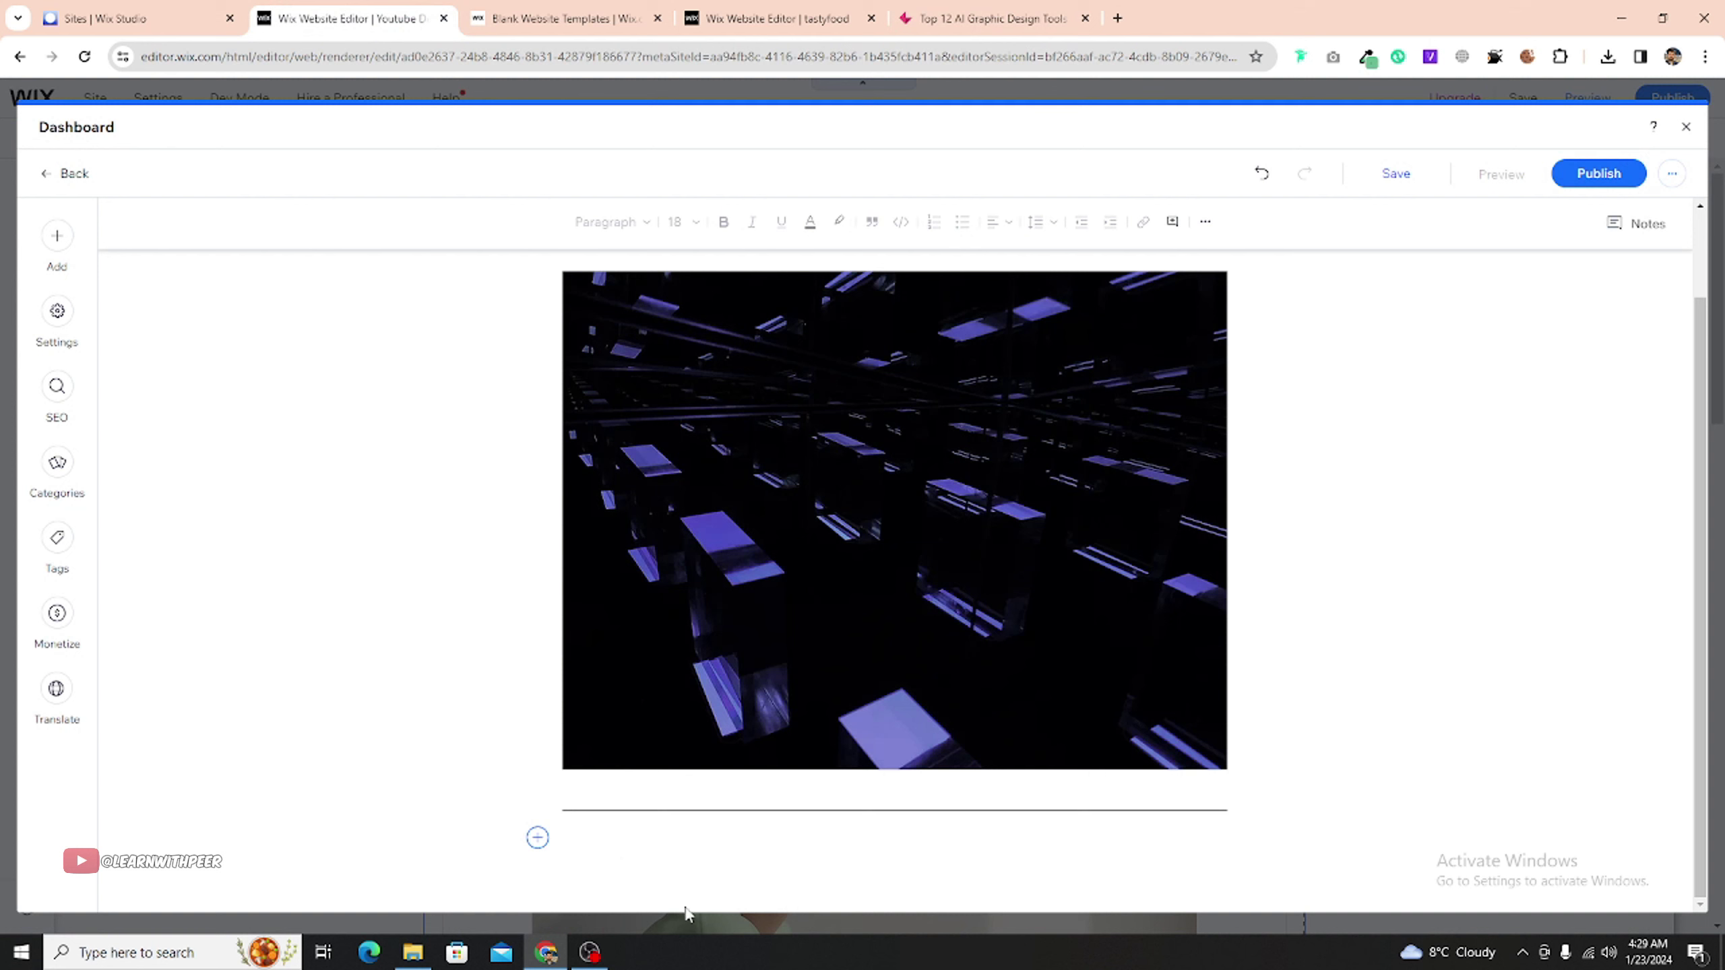
pyautogui.hotkey('ctrl', 'v')
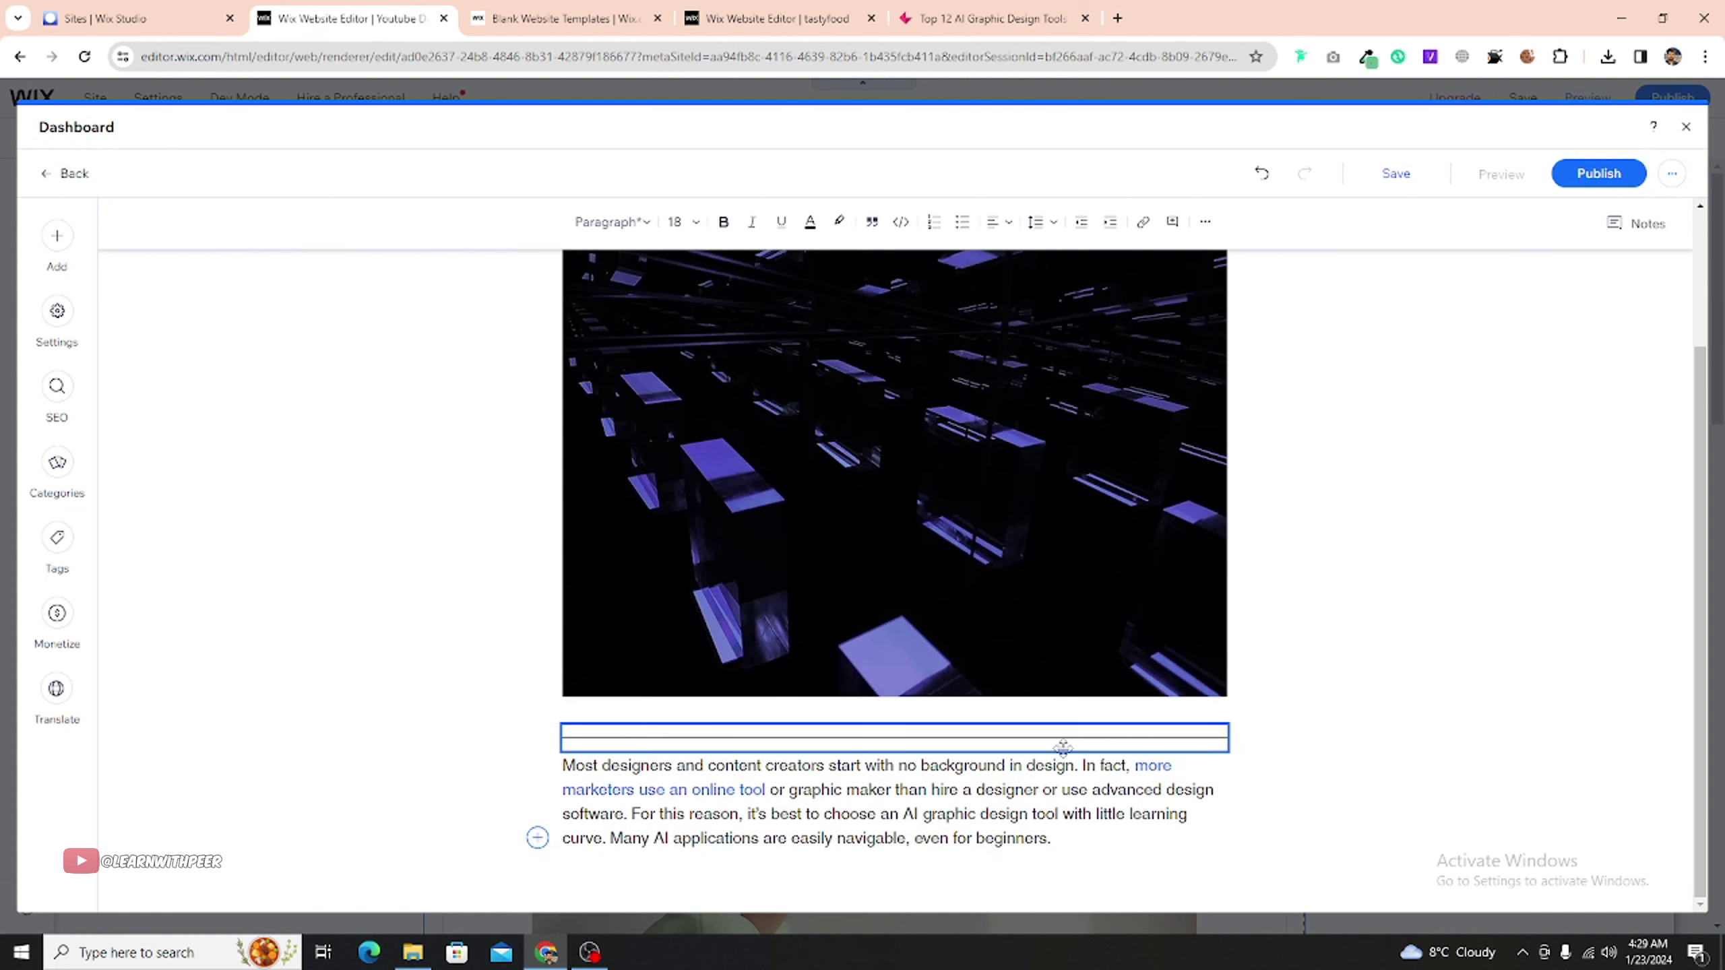
# - Insert a button on a new line below the pasted paragraph and make it wider
pyautogui.press('Return')
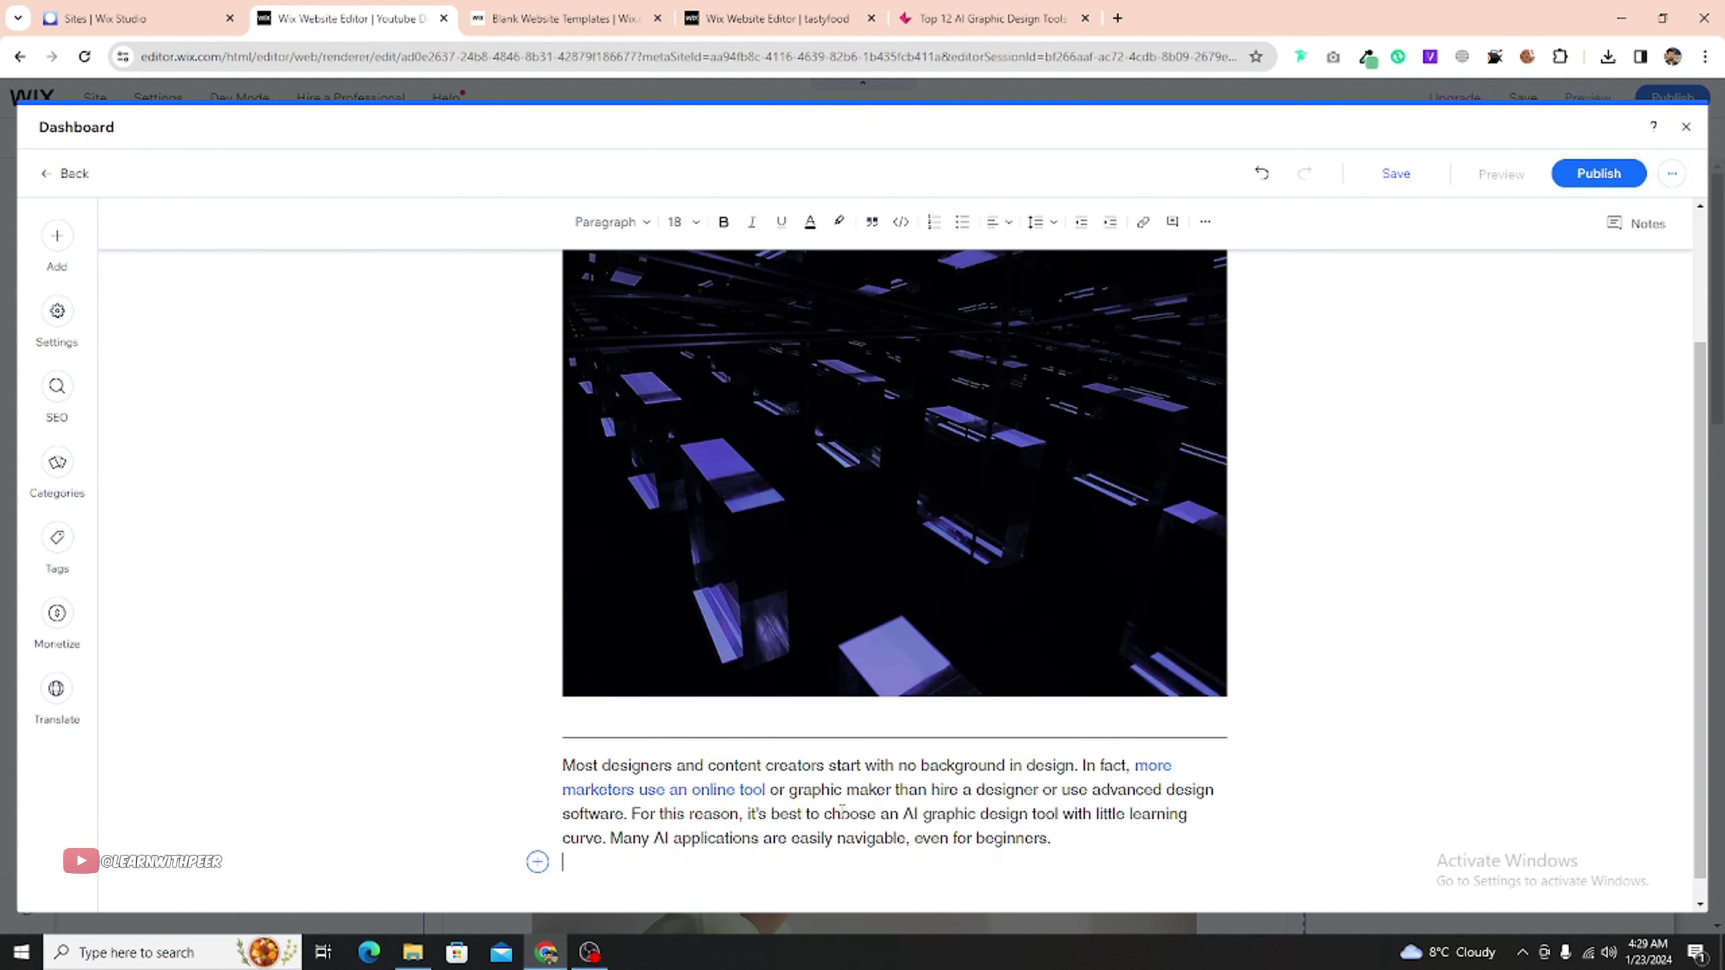
pyautogui.click(537, 869)
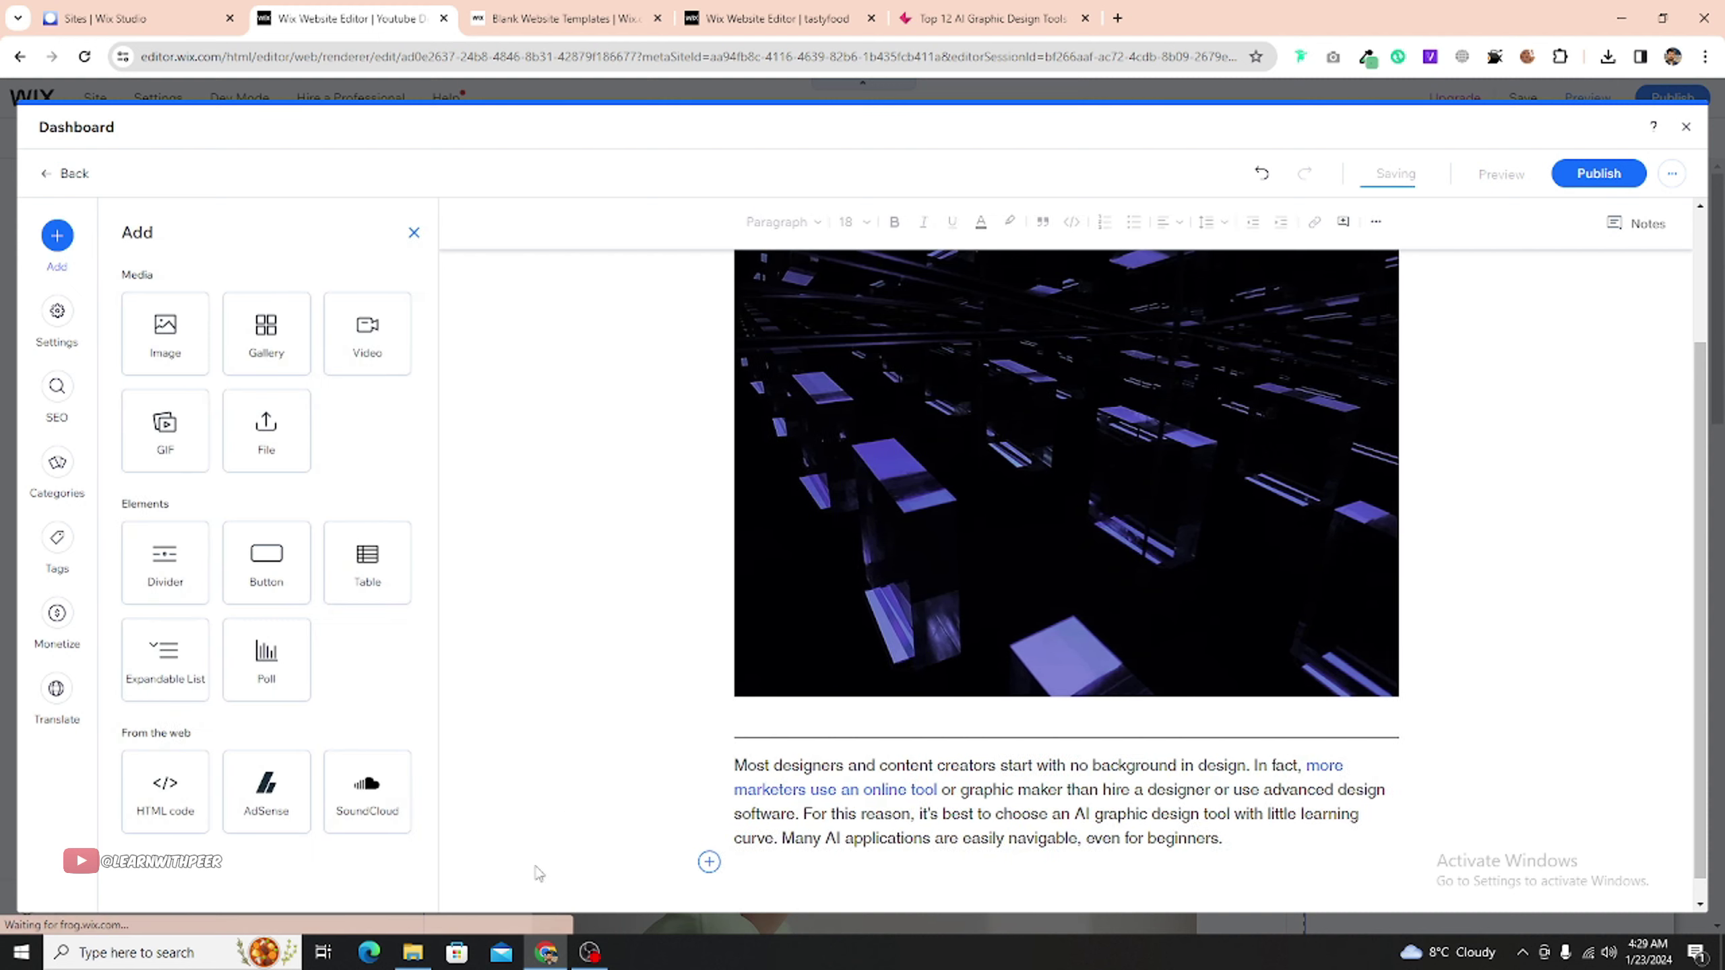
pyautogui.click(275, 574)
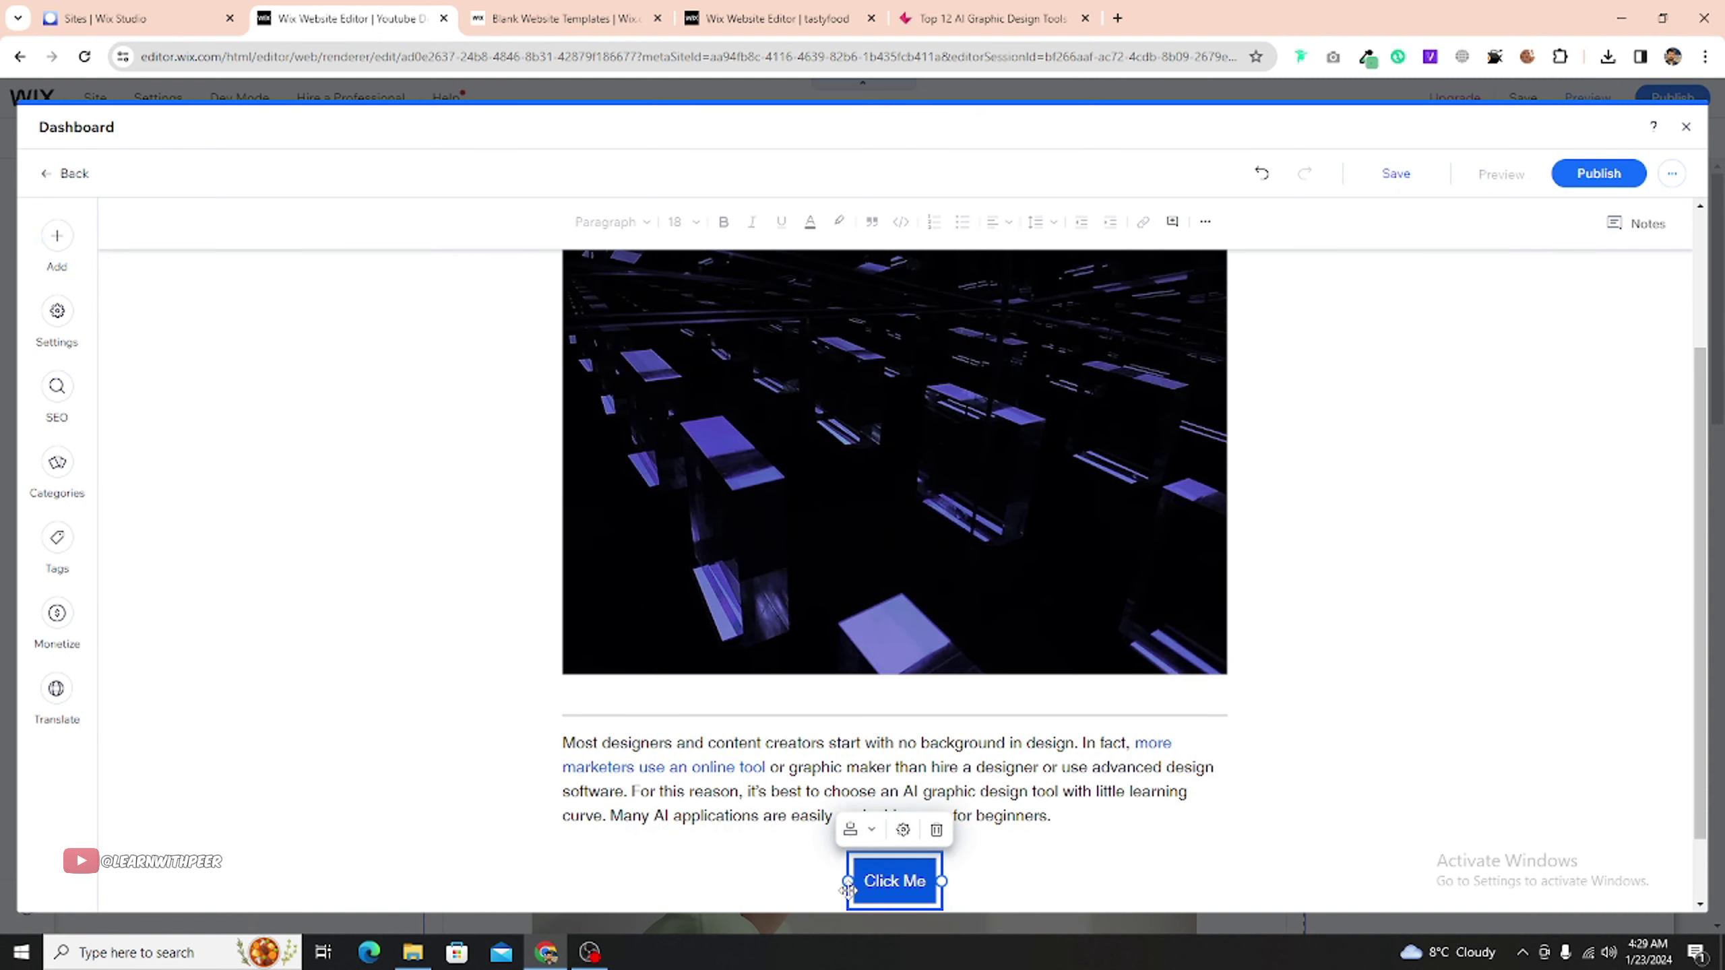
pyautogui.moveTo(810, 877)
pyautogui.mouseDown()
pyautogui.moveTo(778, 882)
pyautogui.moveTo(806, 875)
pyautogui.mouseUp()
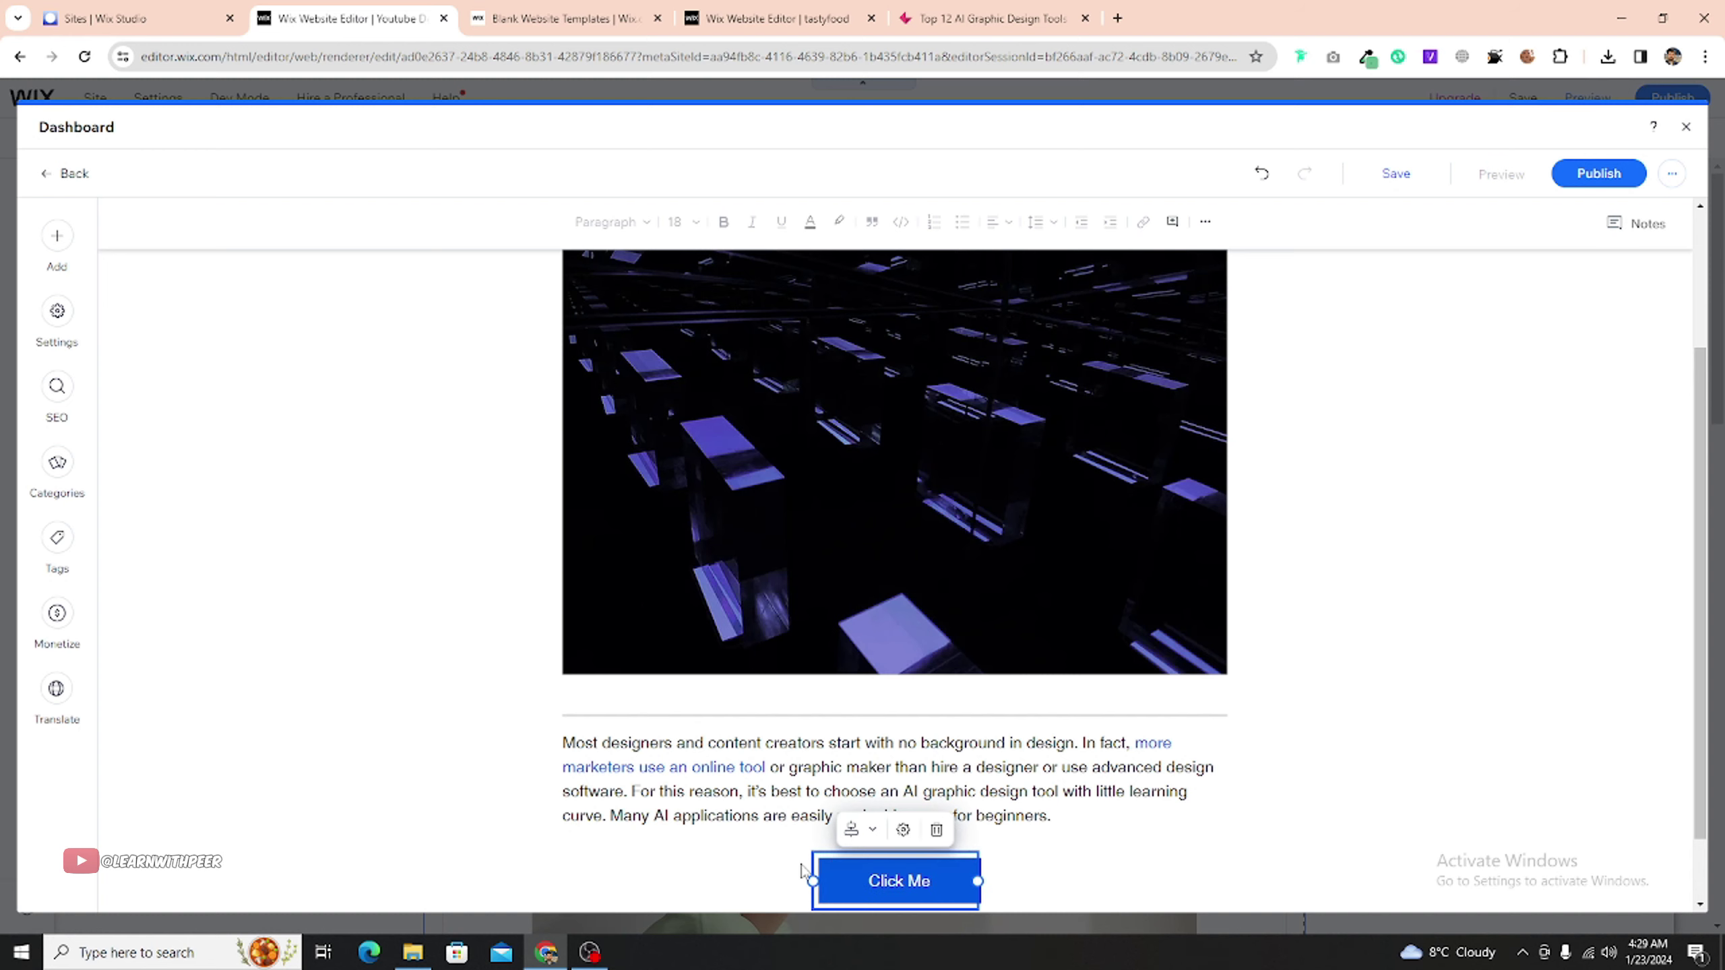
# - Change the post button's text to "Leran more" and save it
pyautogui.click(903, 831)
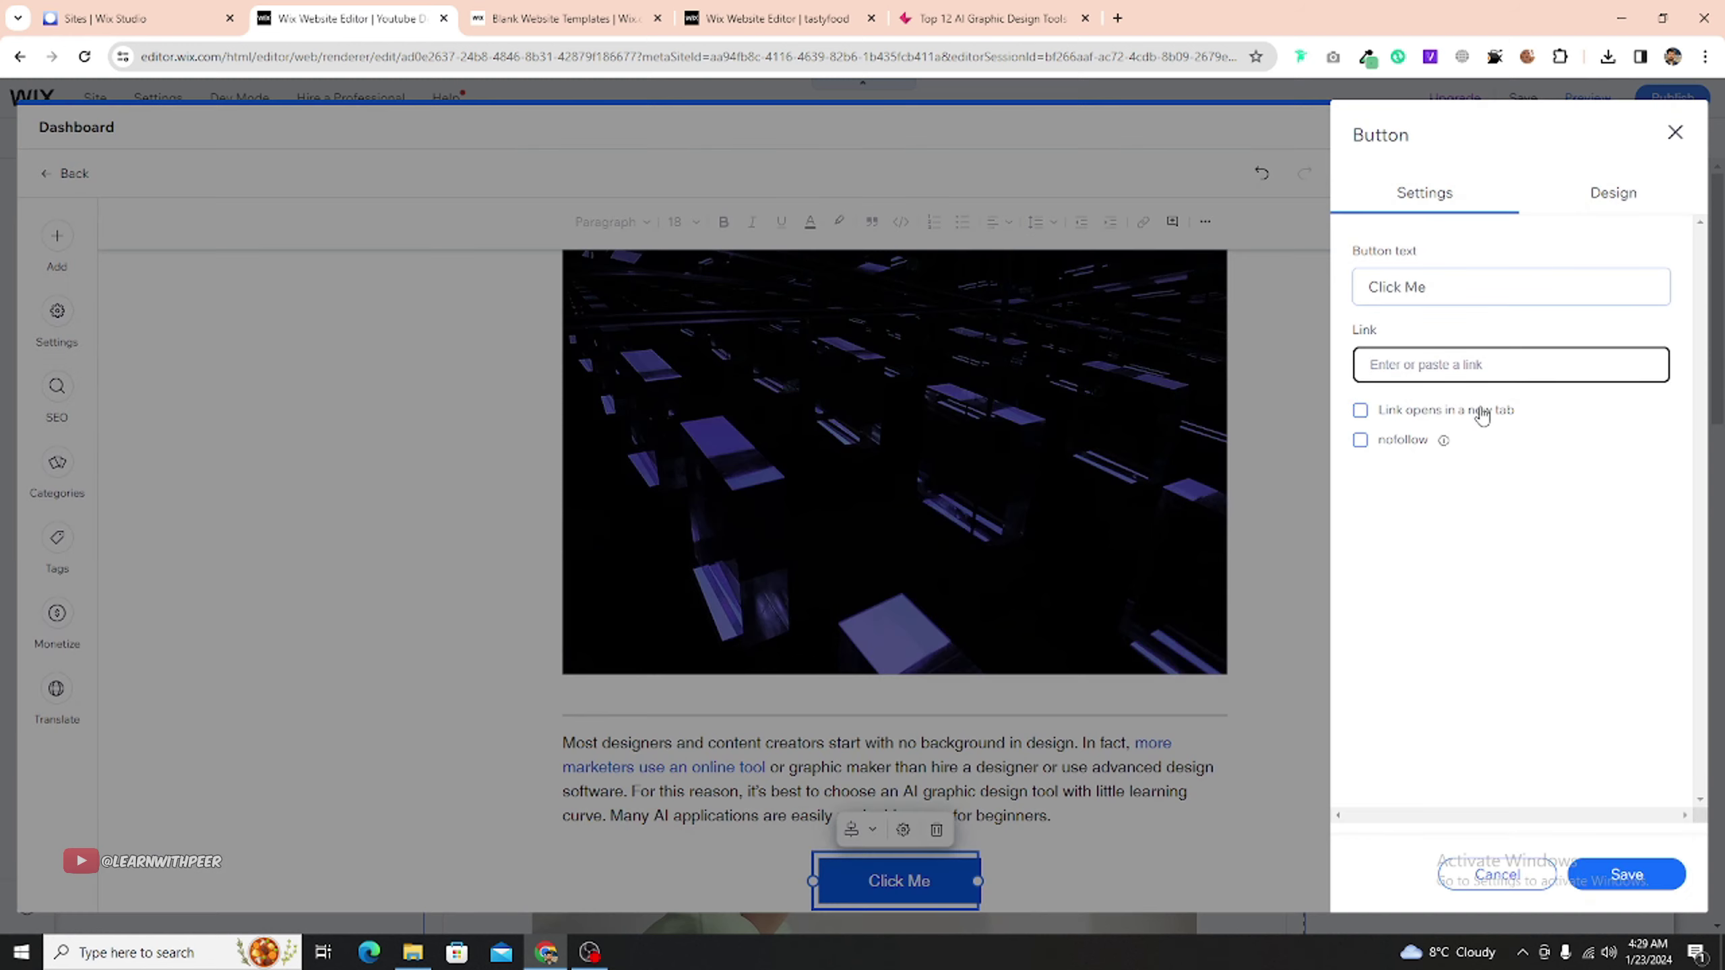
pyautogui.moveTo(1467, 287); pyautogui.dragTo(1346, 288)
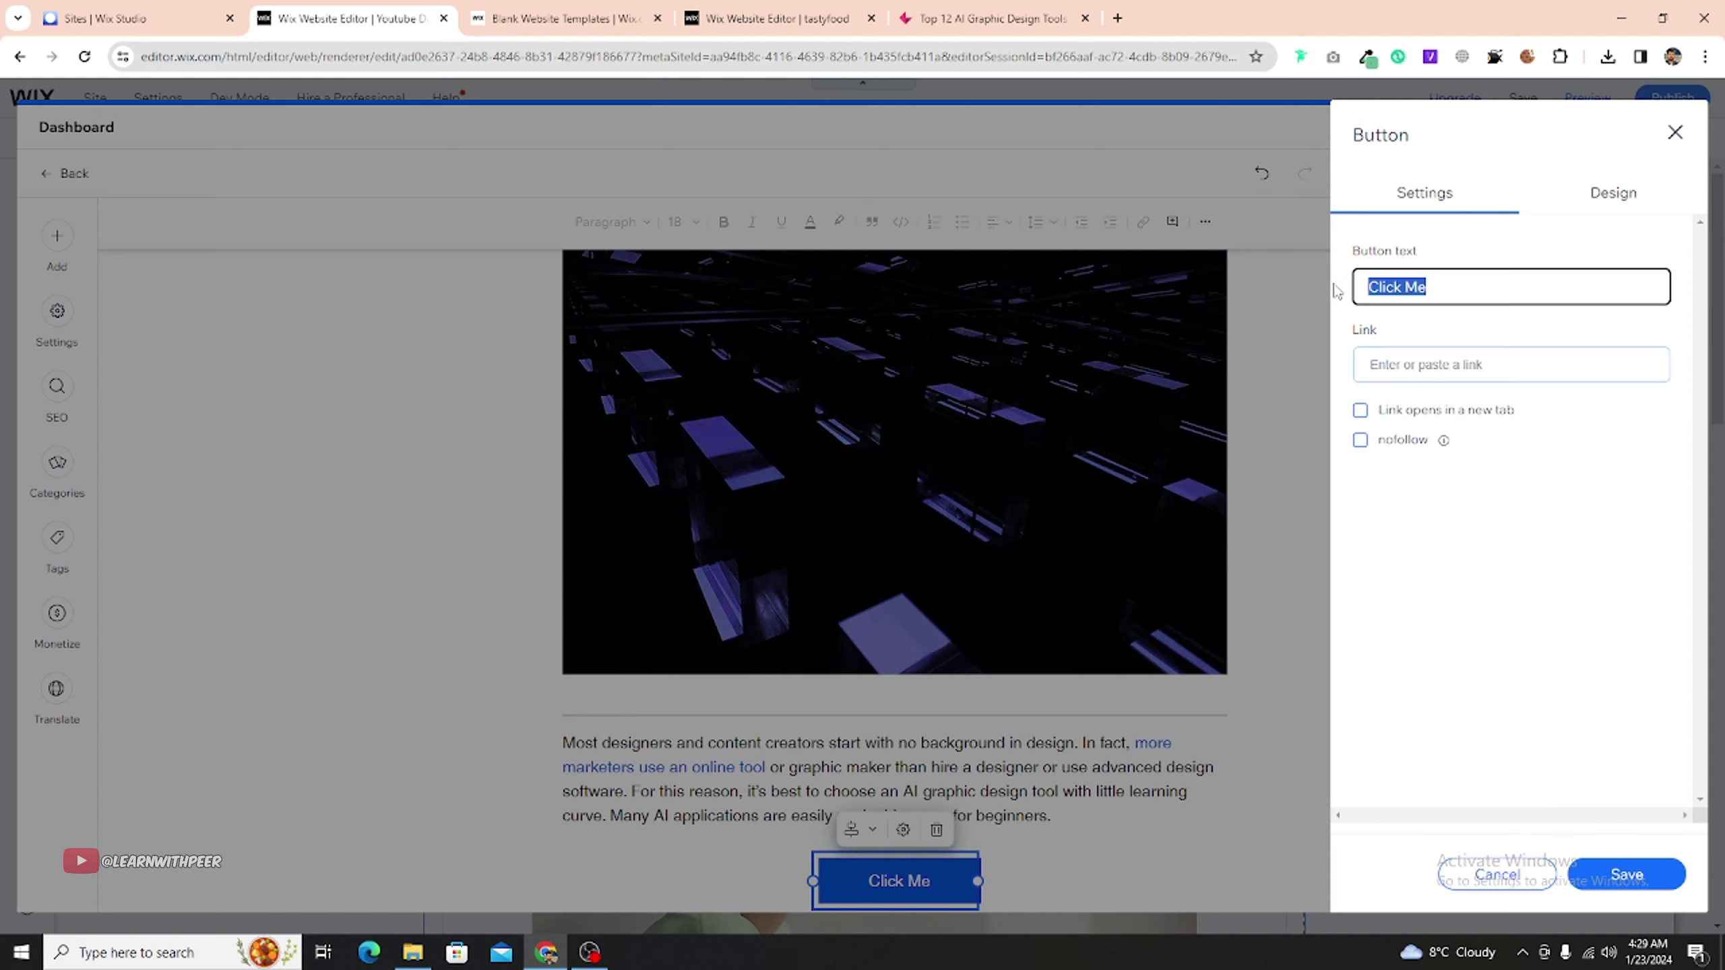
pyautogui.write('Leran')
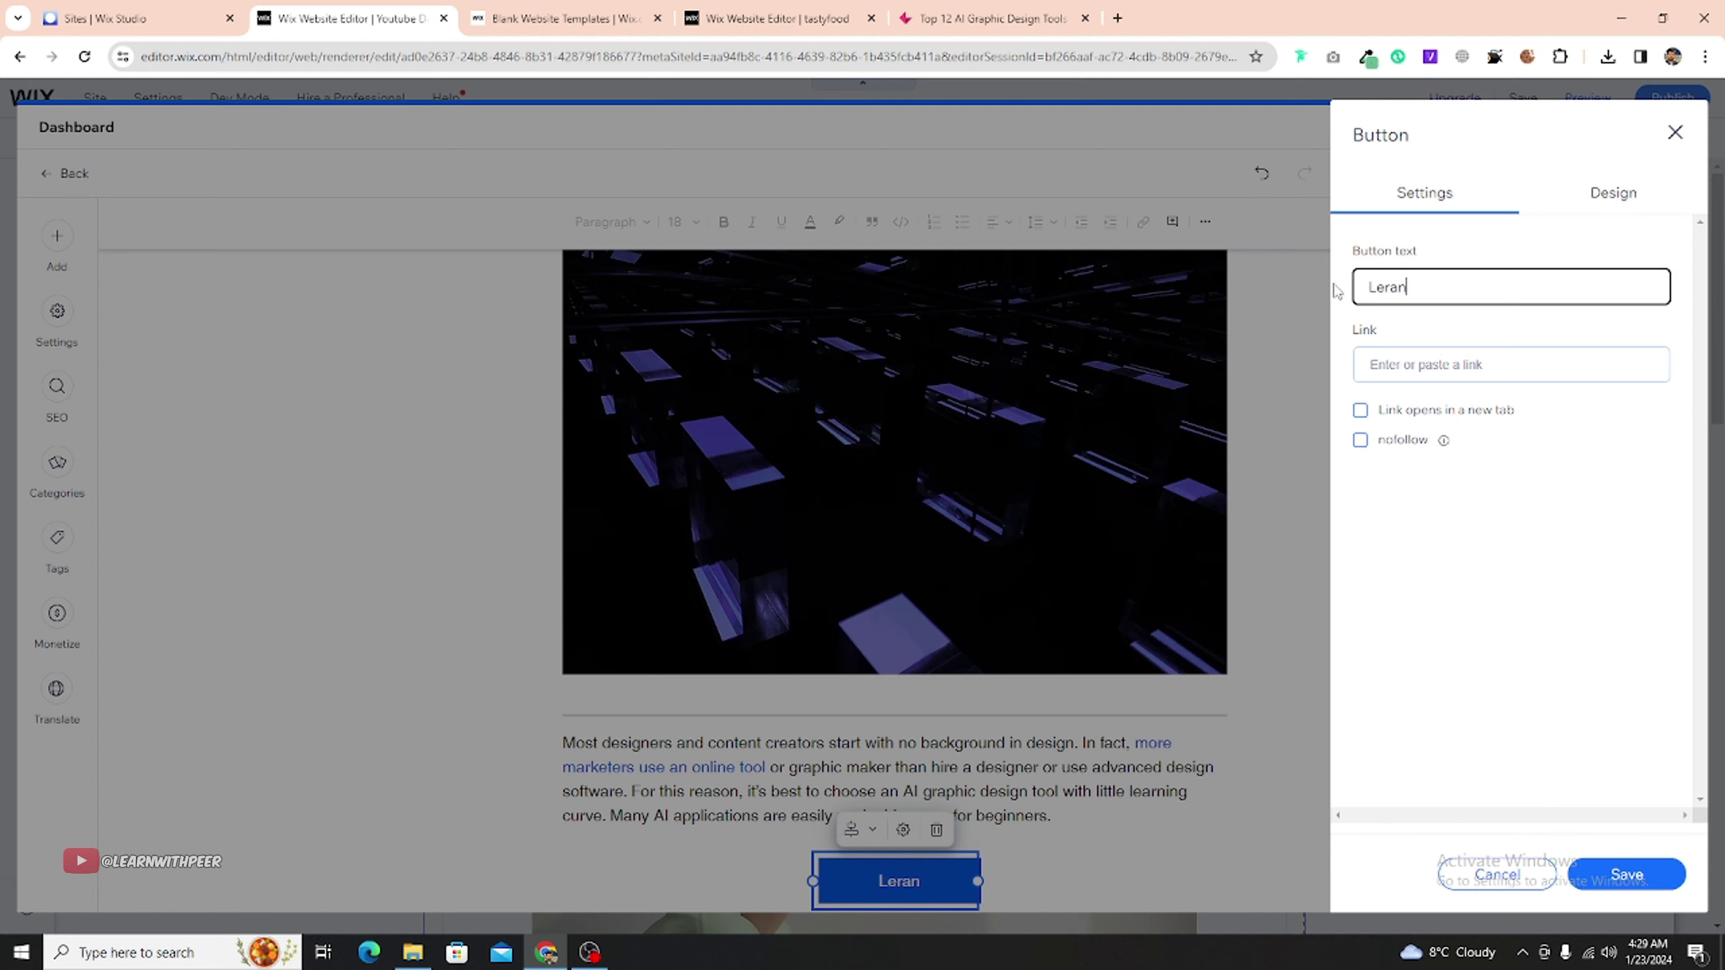
pyautogui.write(' more')
pyautogui.press('Return')
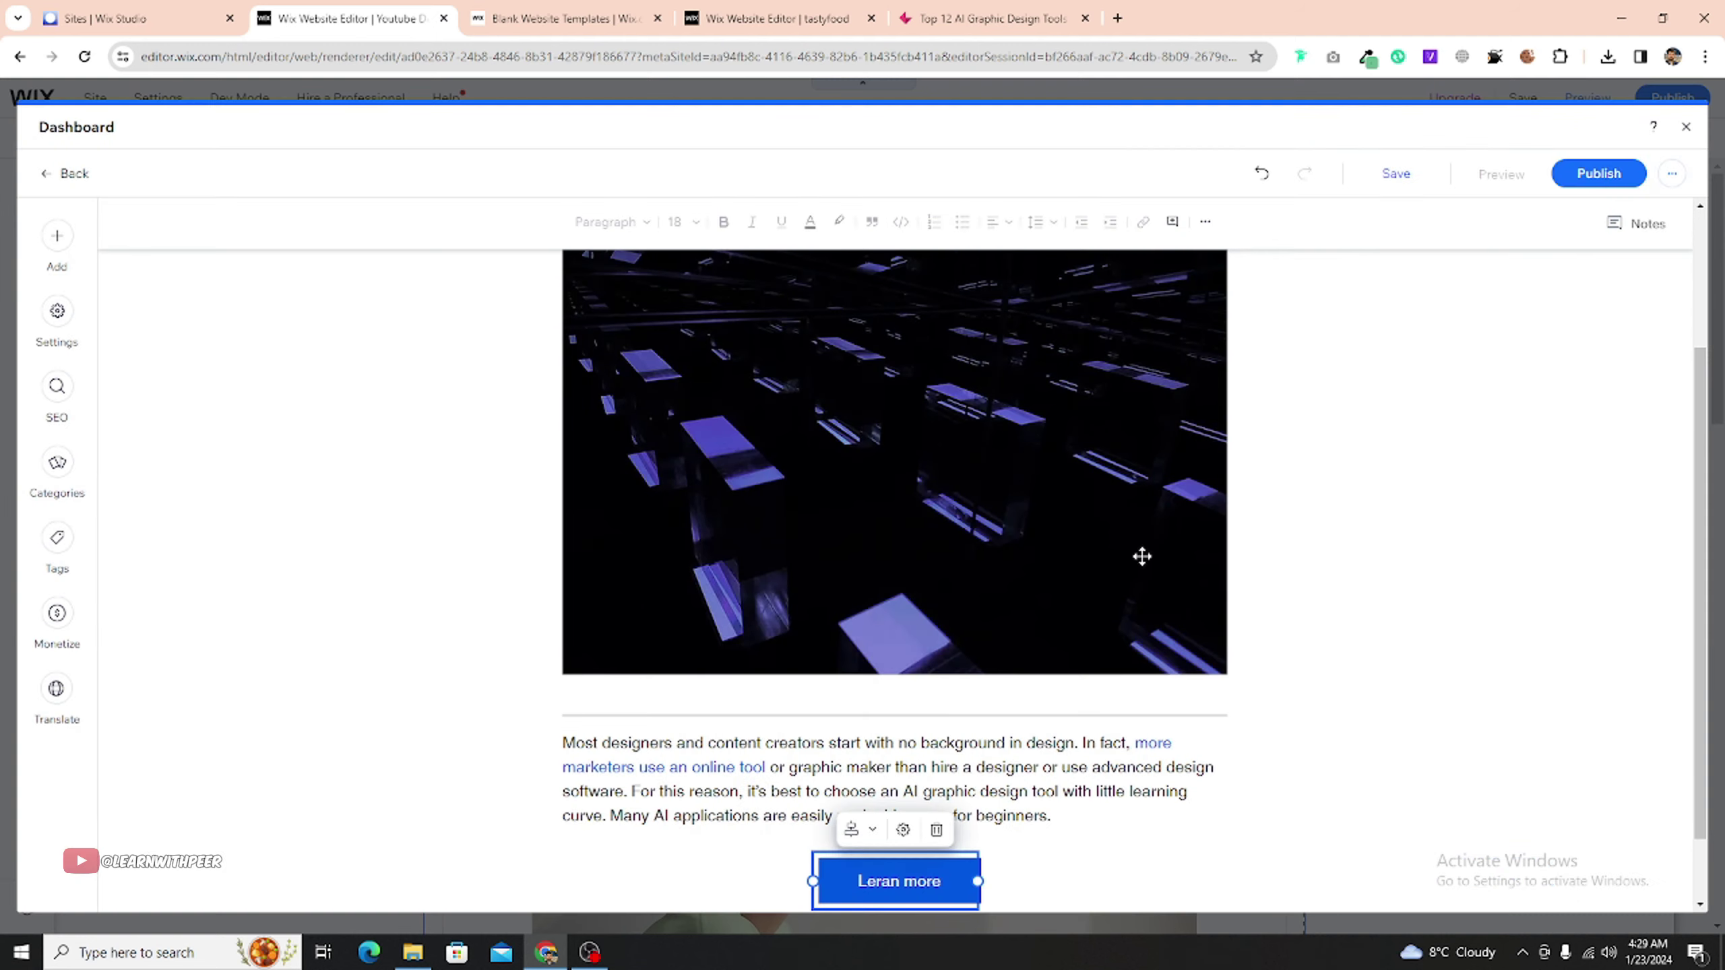
pyautogui.click(902, 828)
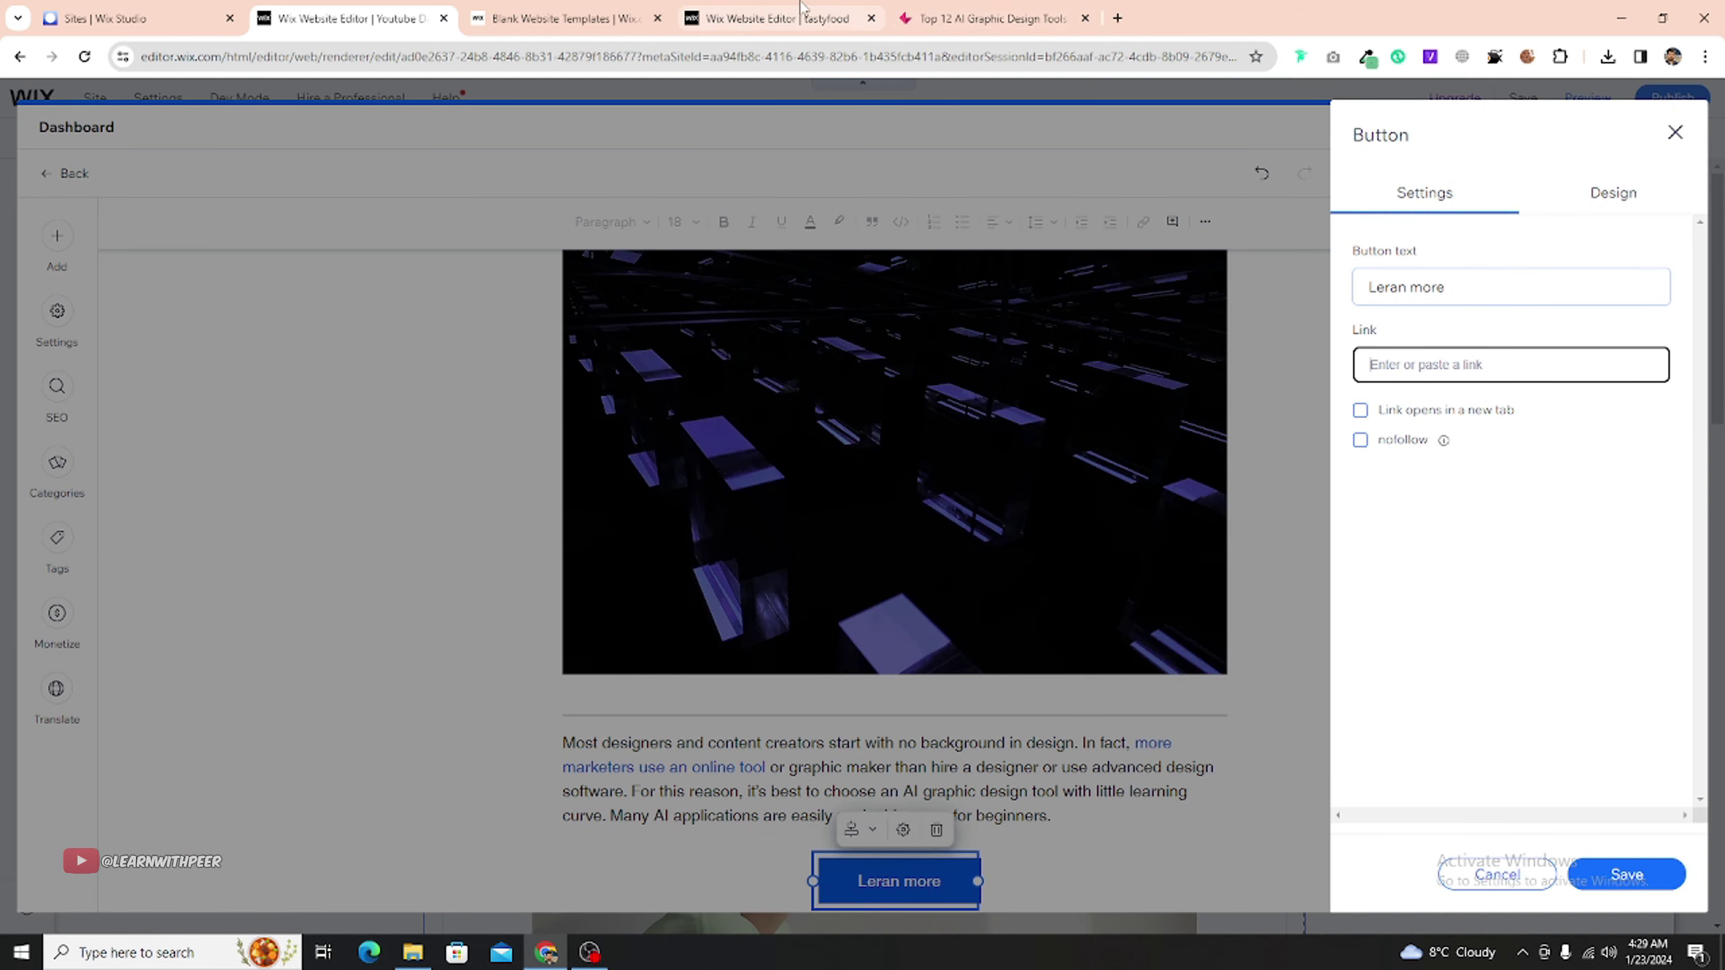
pyautogui.click(1003, 17)
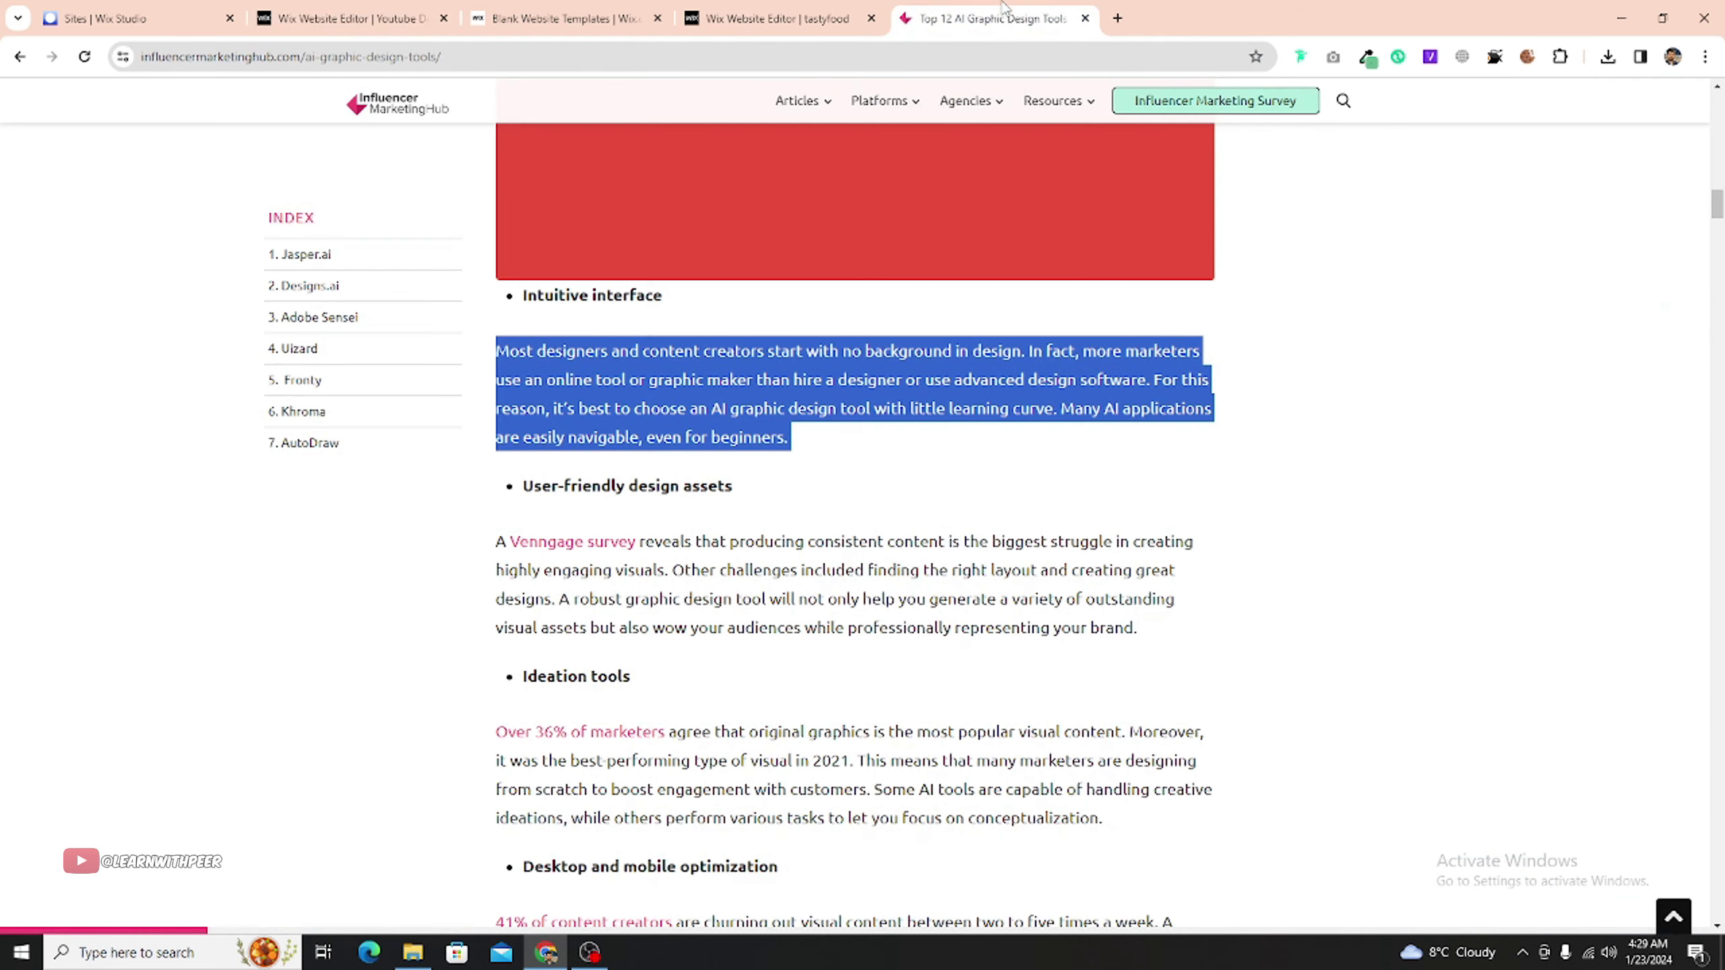
pyautogui.click(836, 51)
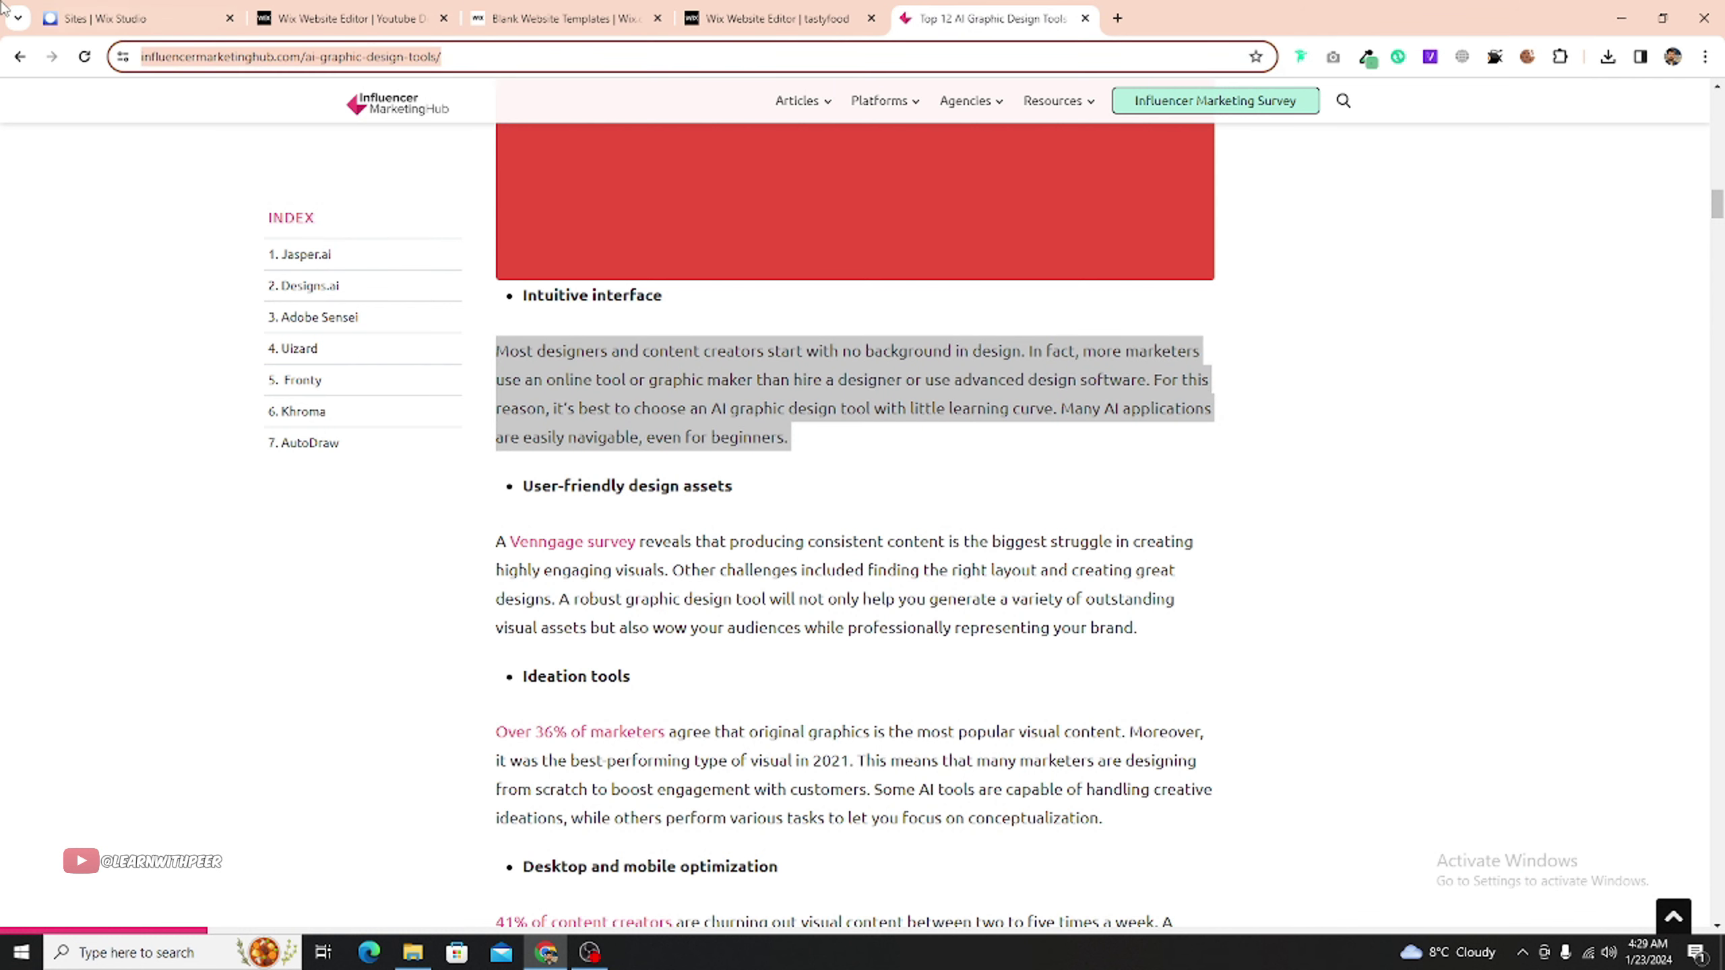
pyautogui.click(327, 8)
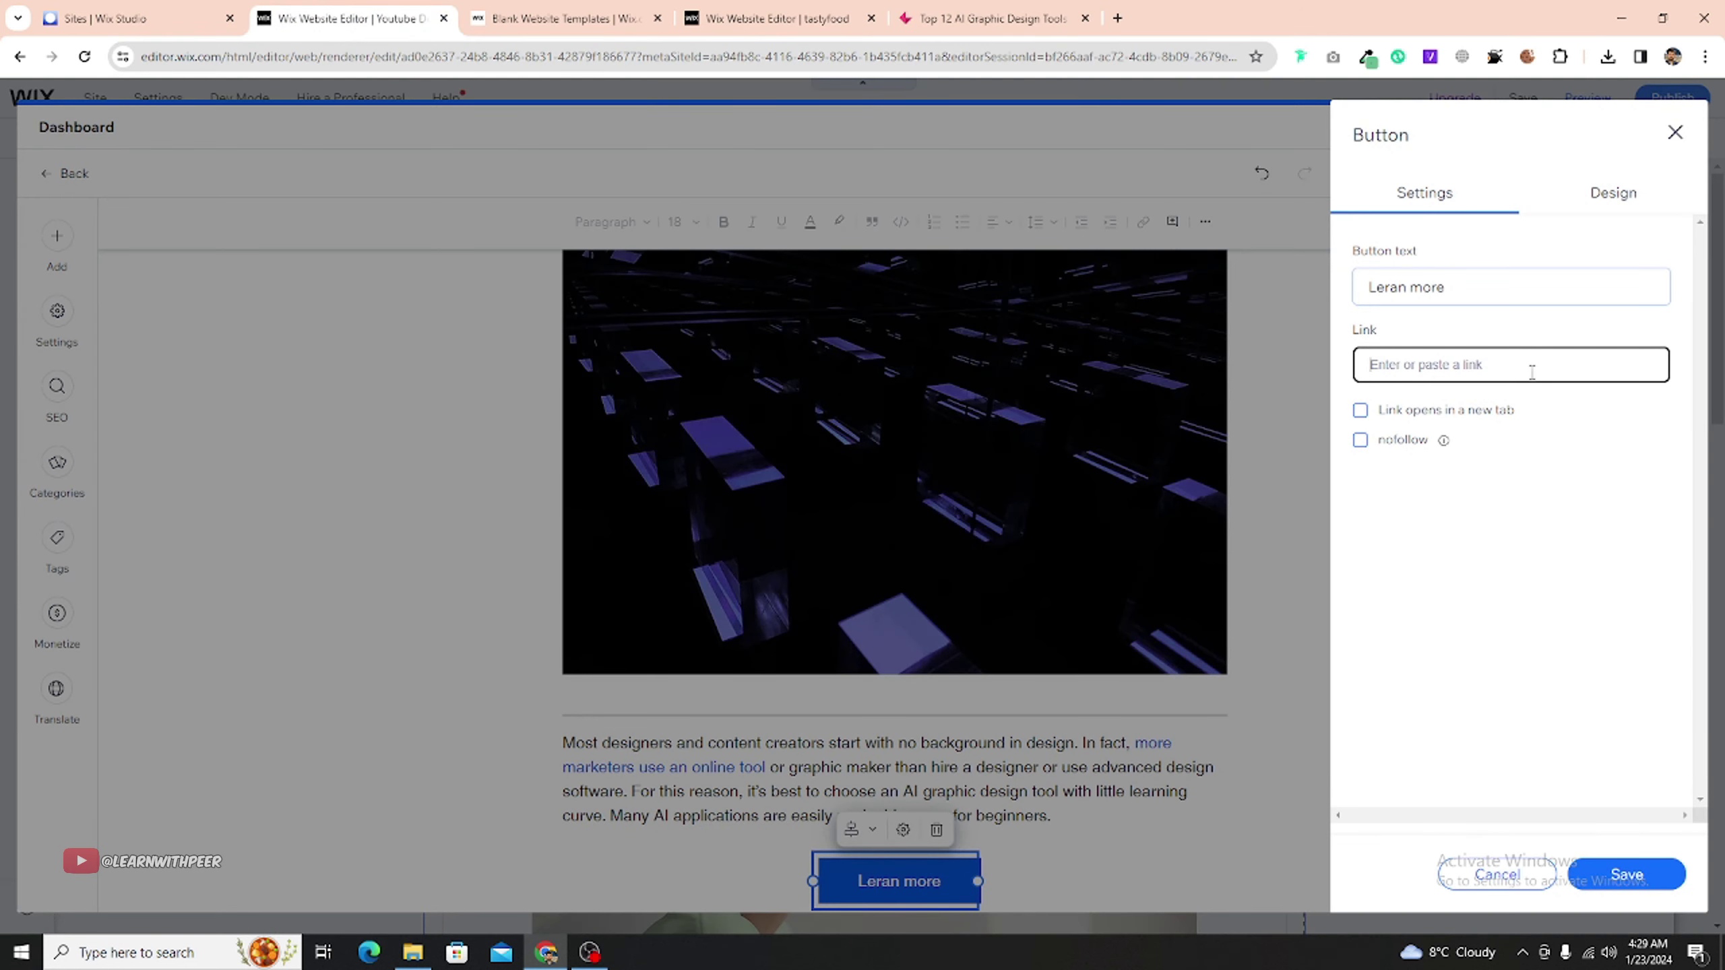
pyautogui.hotkey('ctrl', 'v')
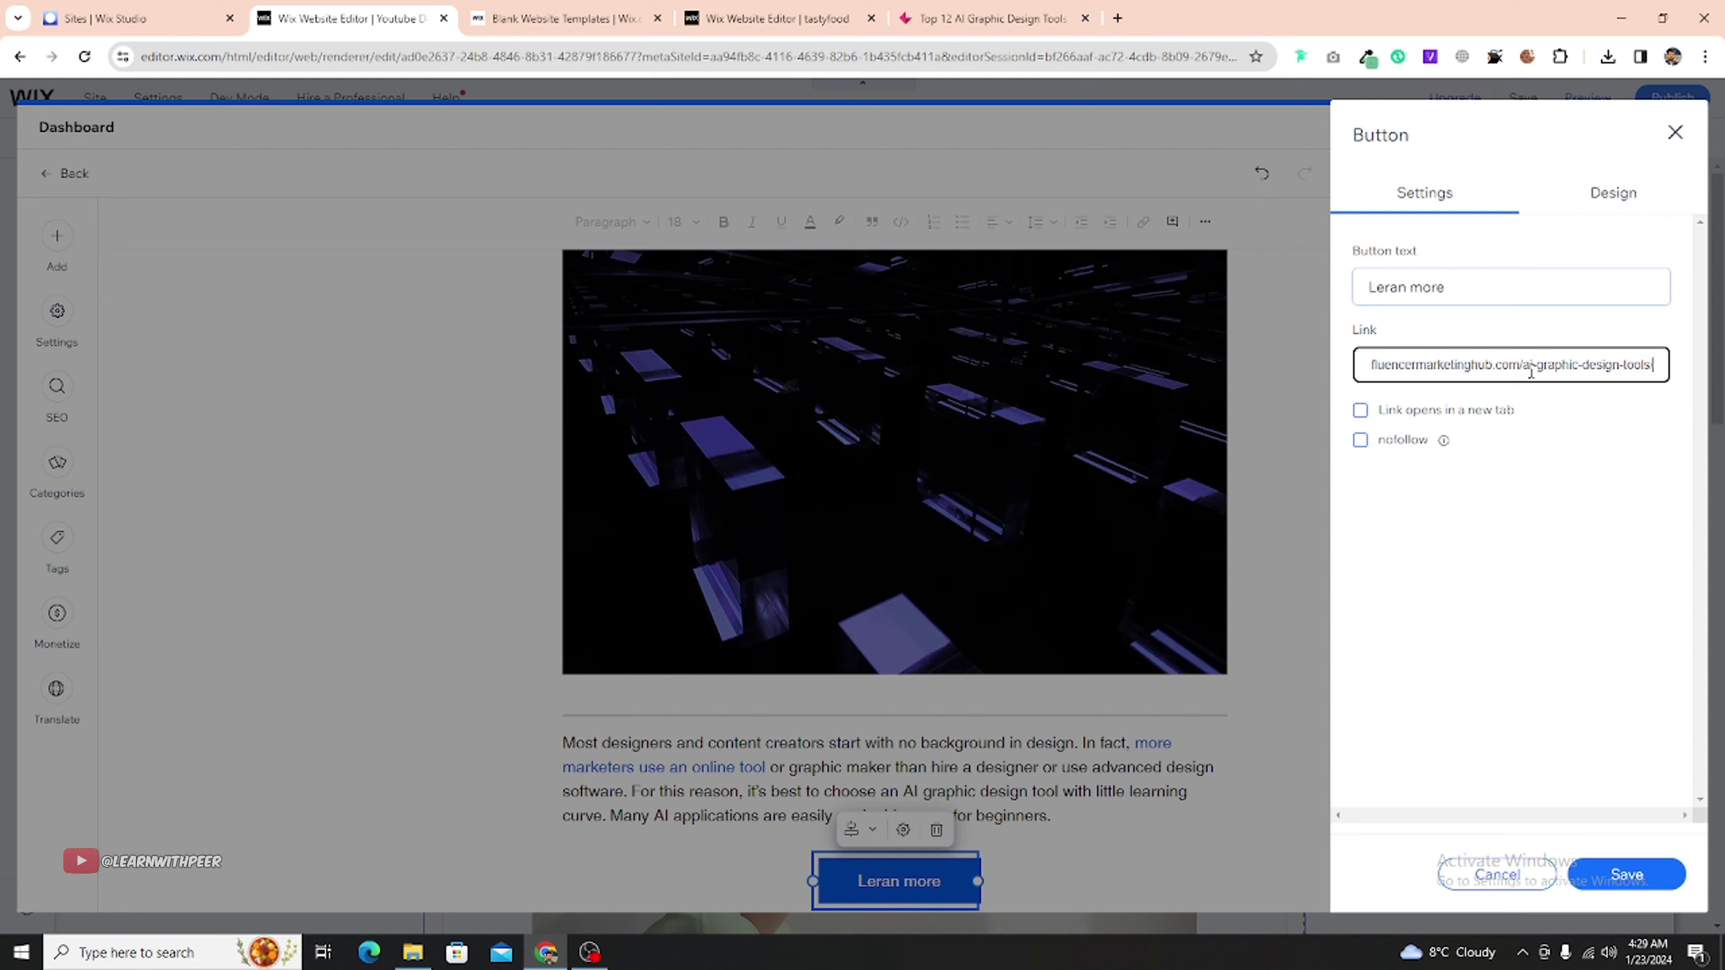
pyautogui.click(1421, 416)
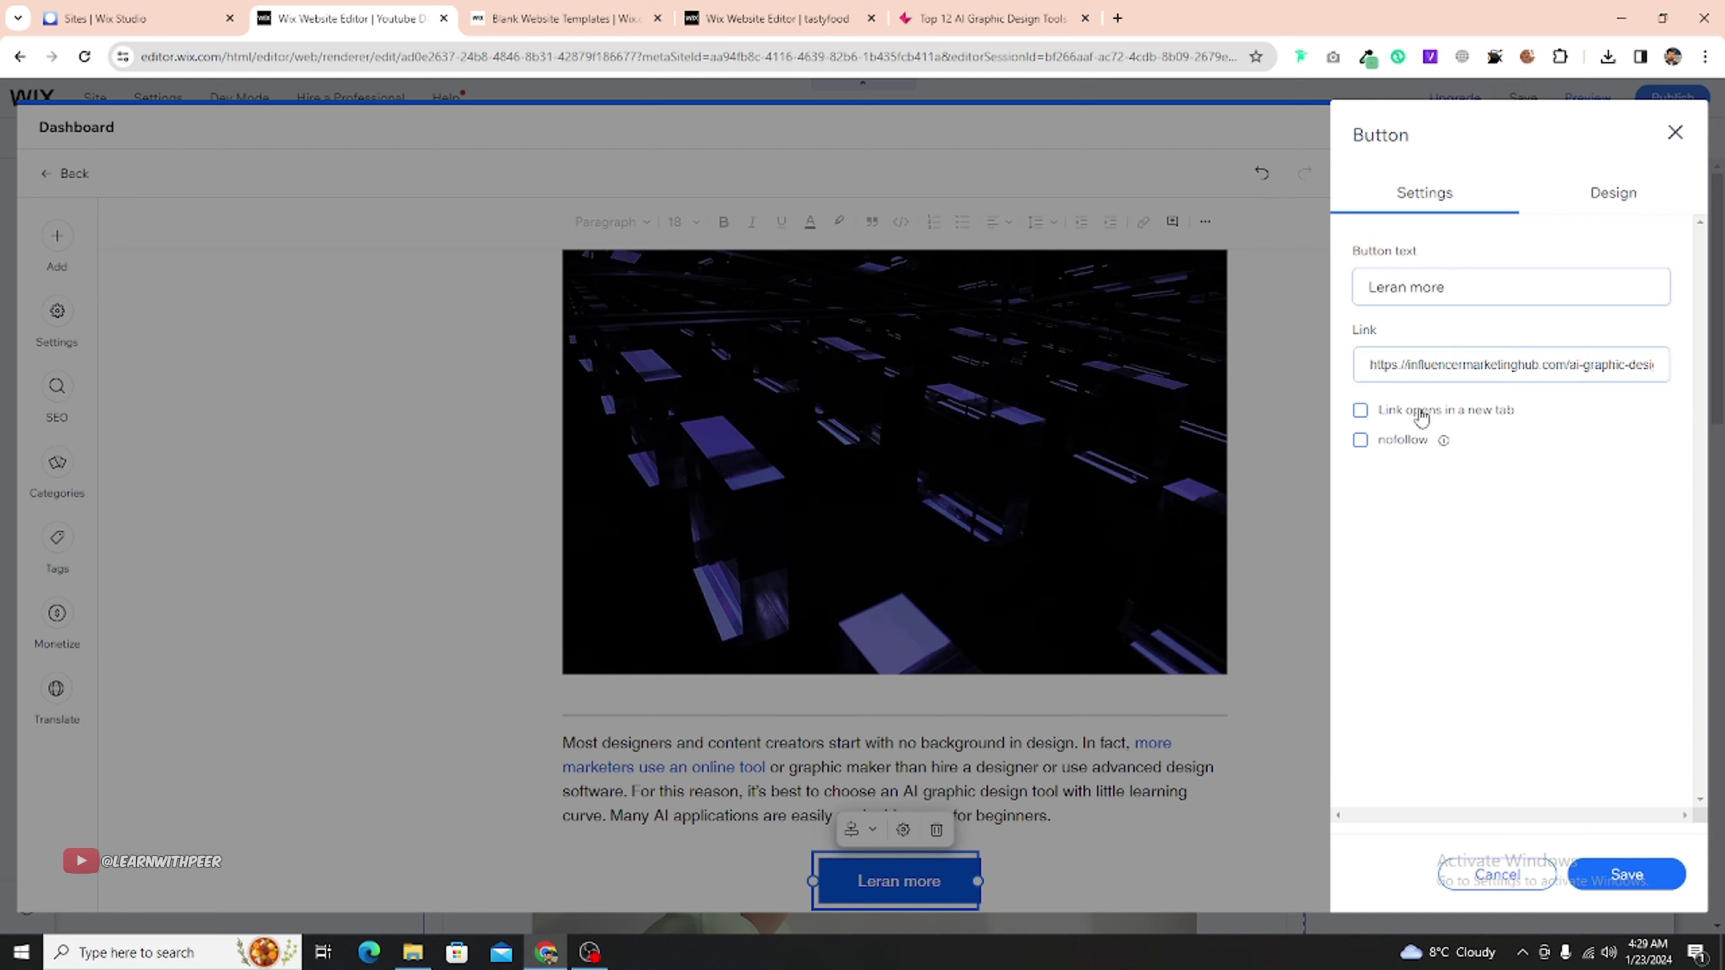
pyautogui.click(1610, 876)
# - Publish the blog post, choose Maybe Later for going to the editor, and close the dashboard
pyautogui.click(1607, 178)
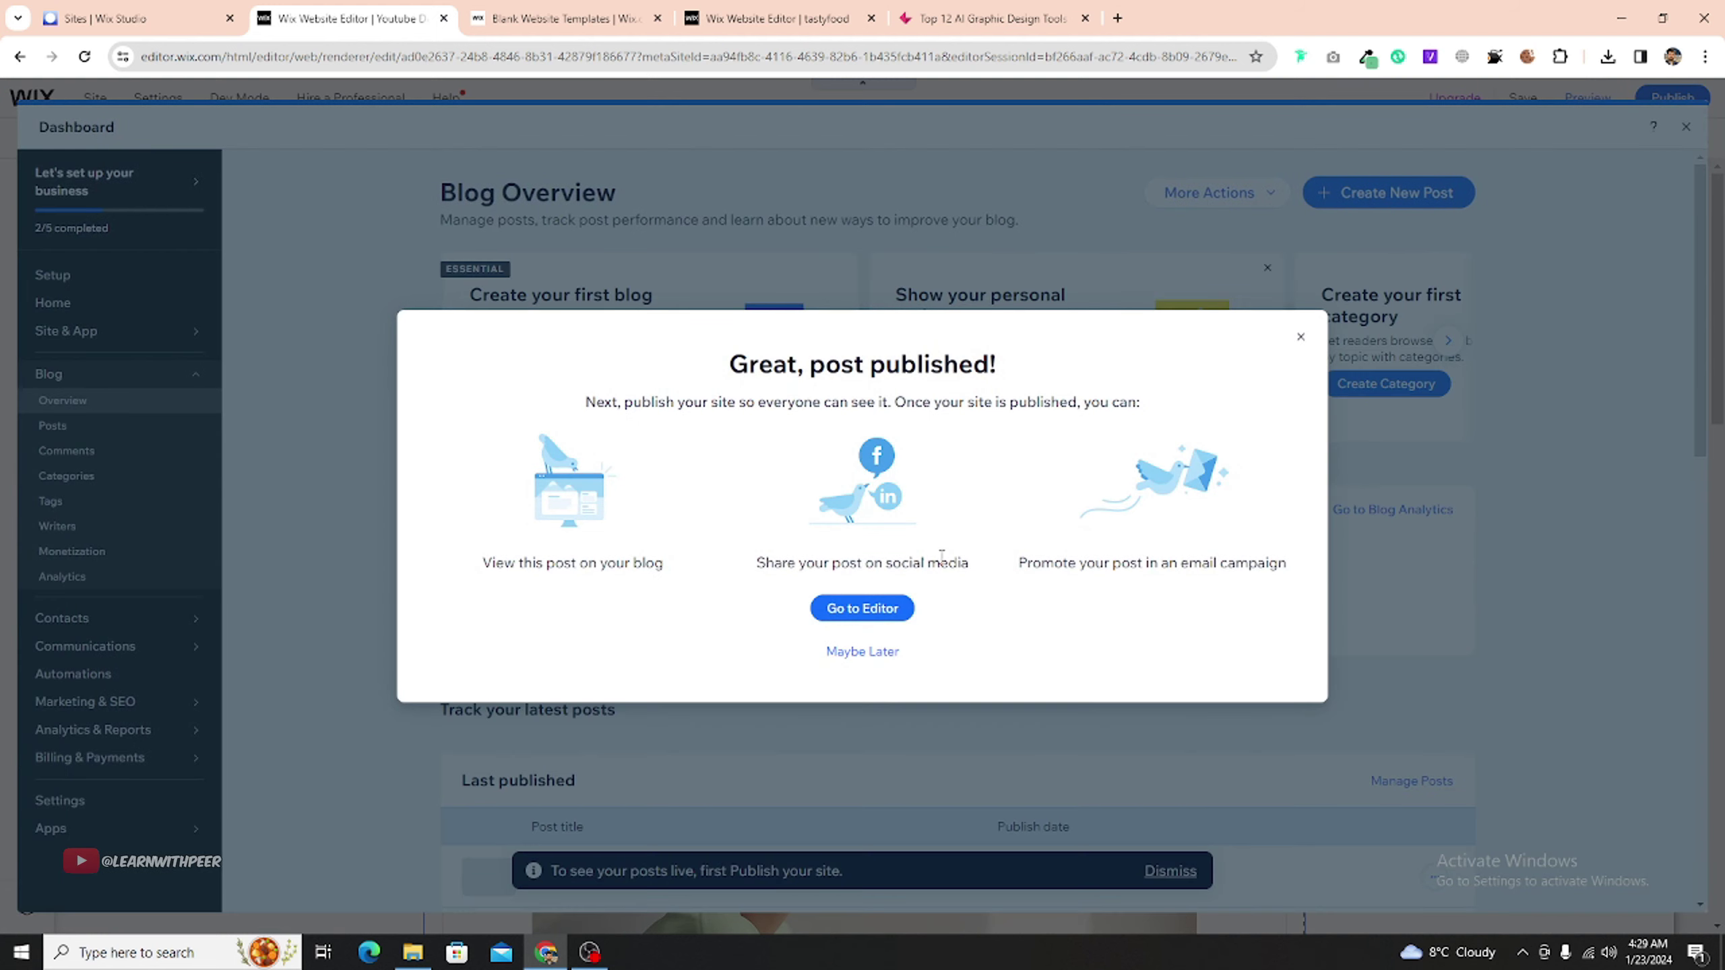
pyautogui.click(857, 653)
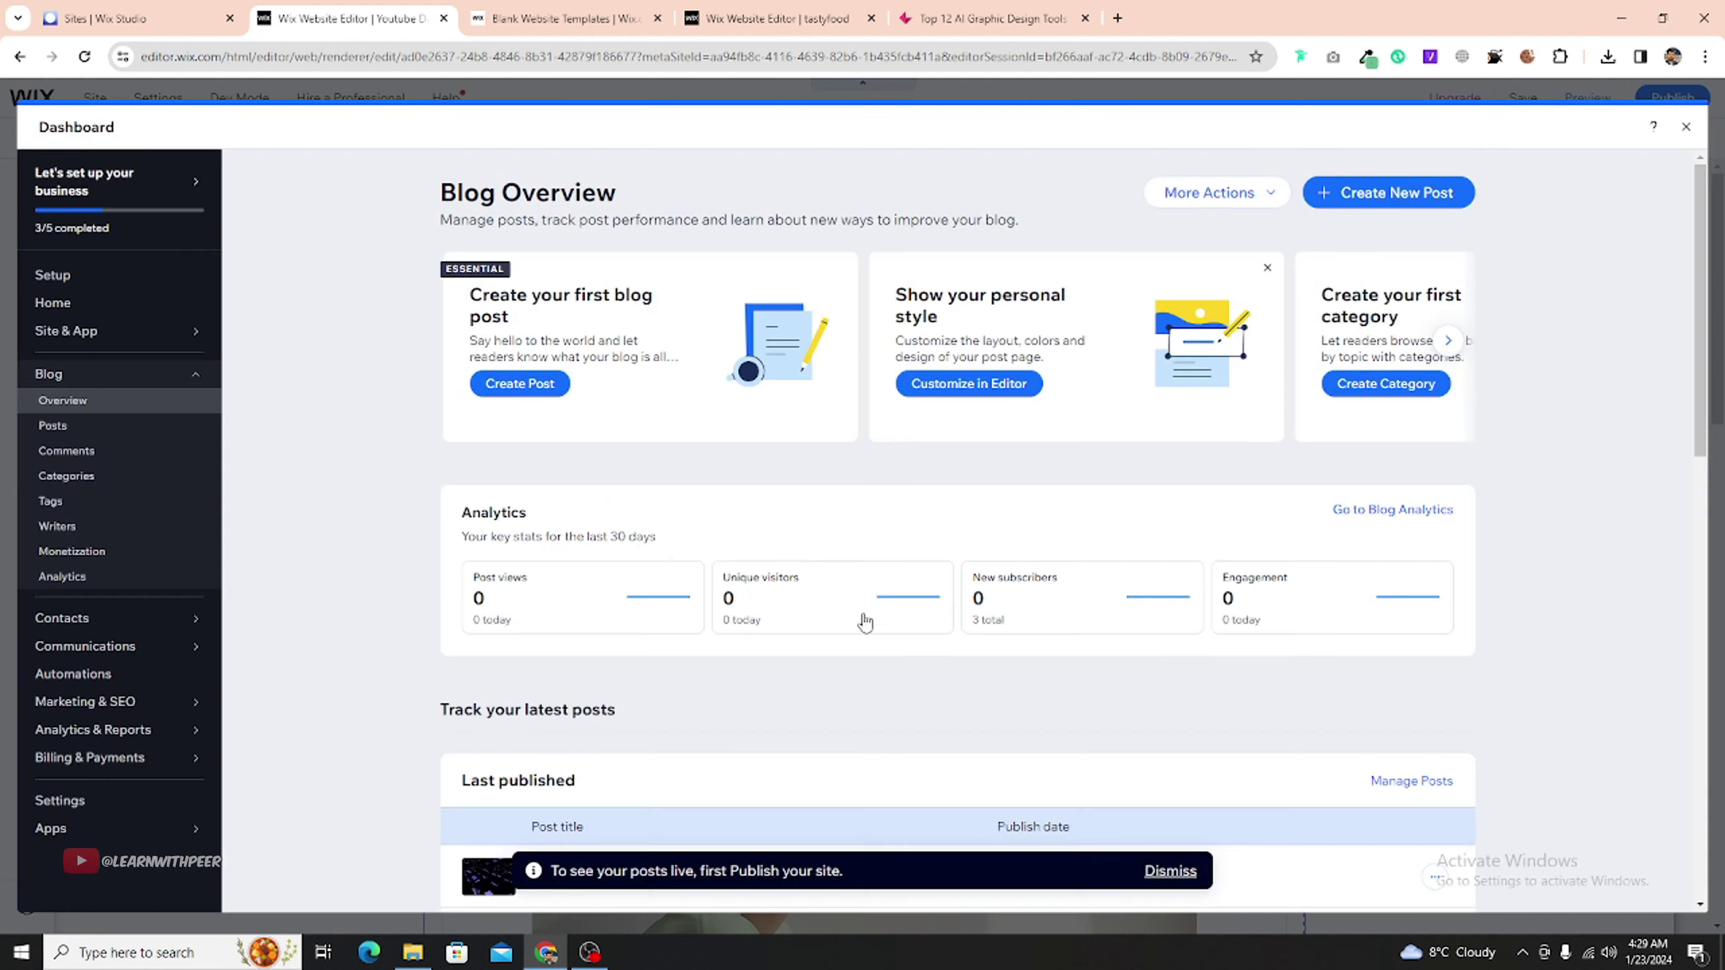
pyautogui.scroll(-5, 670, 715)
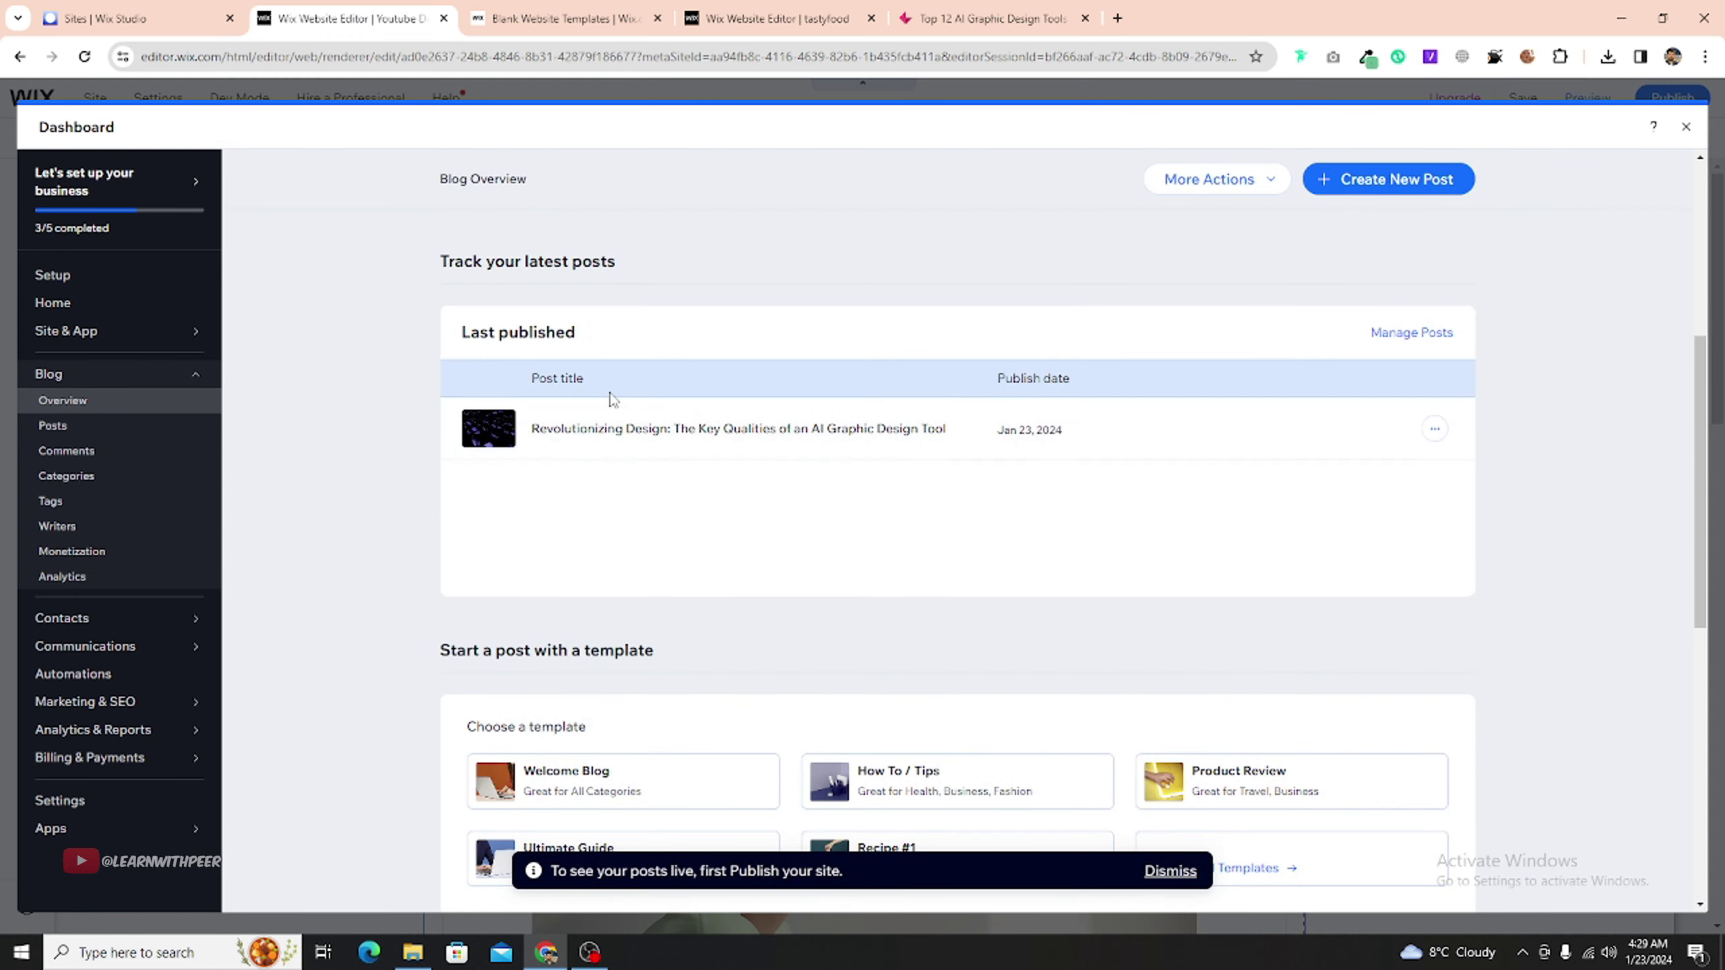
pyautogui.click(1688, 128)
# - Publish the website from the editor and dismiss the suggestion to edit the mobile site
pyautogui.moveTo(1673, 102)
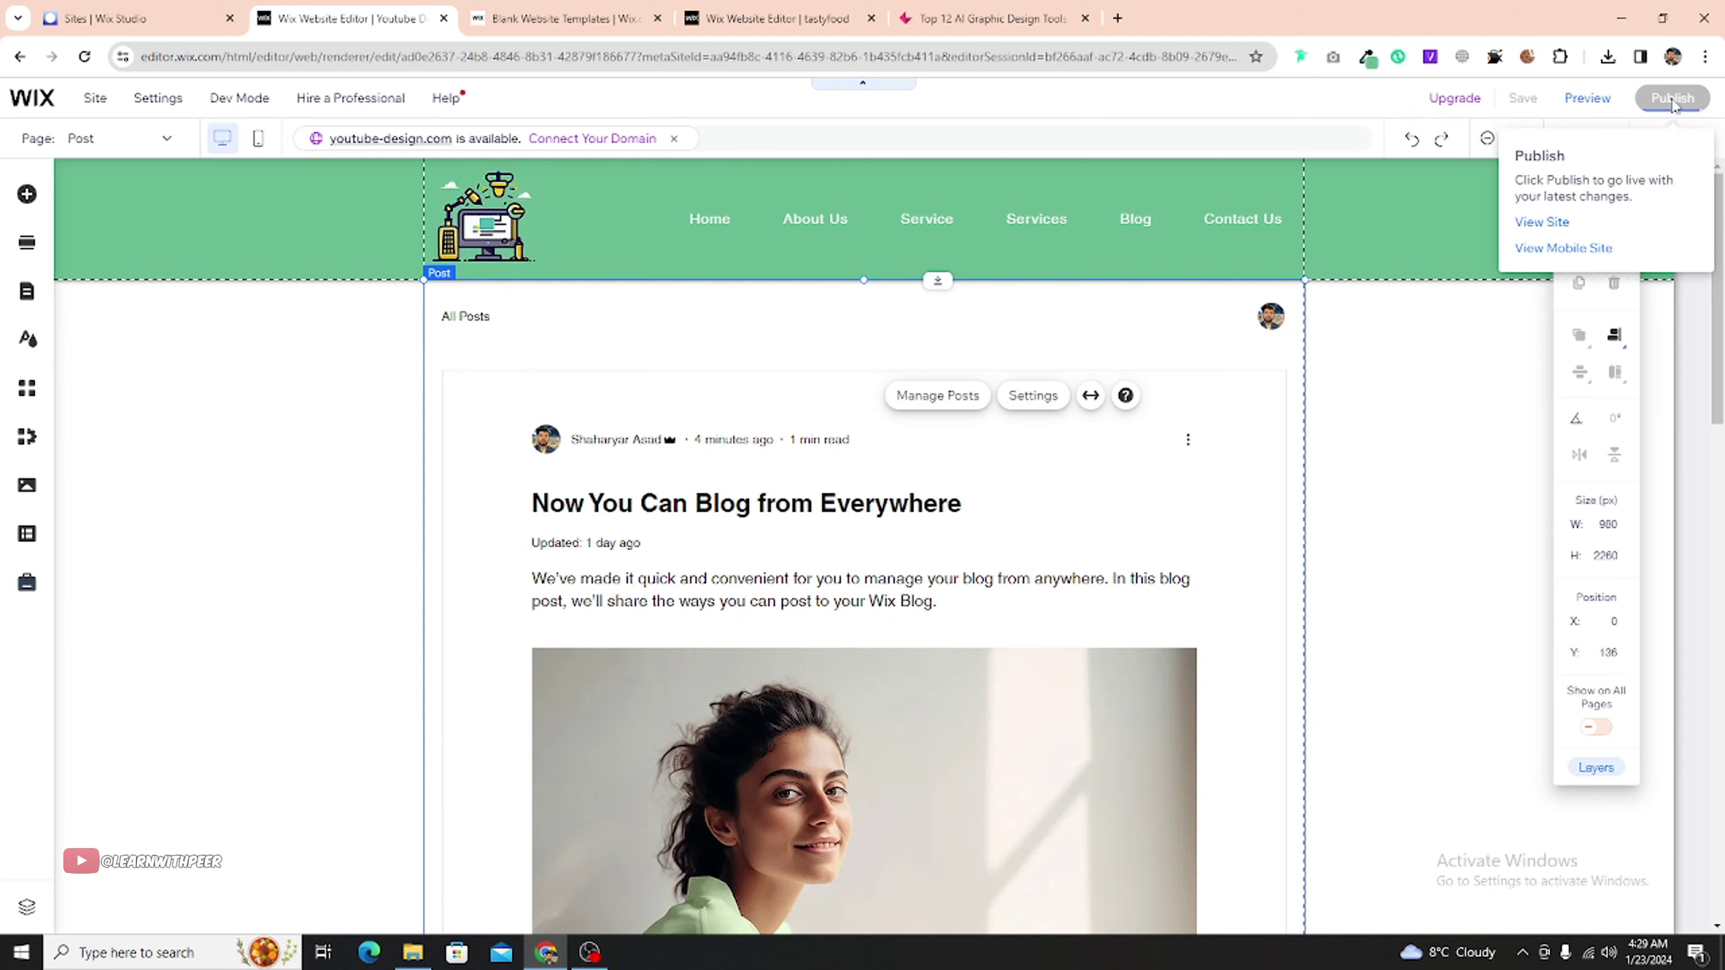
pyautogui.click(1673, 100)
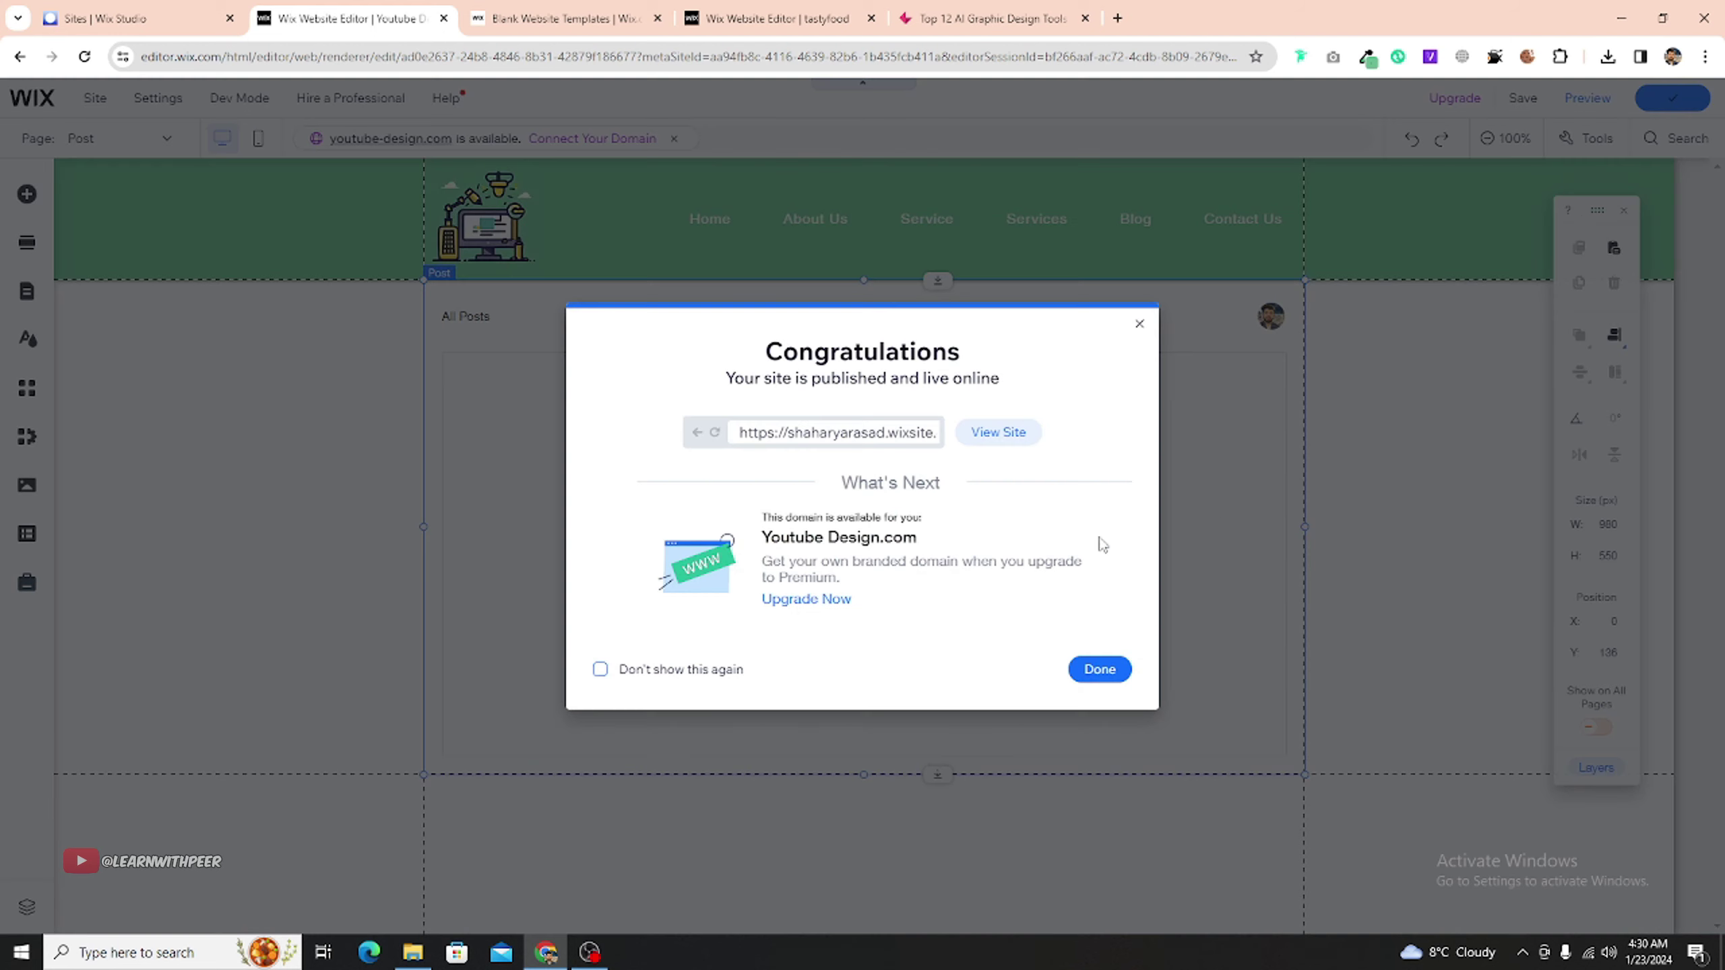
pyautogui.click(1095, 671)
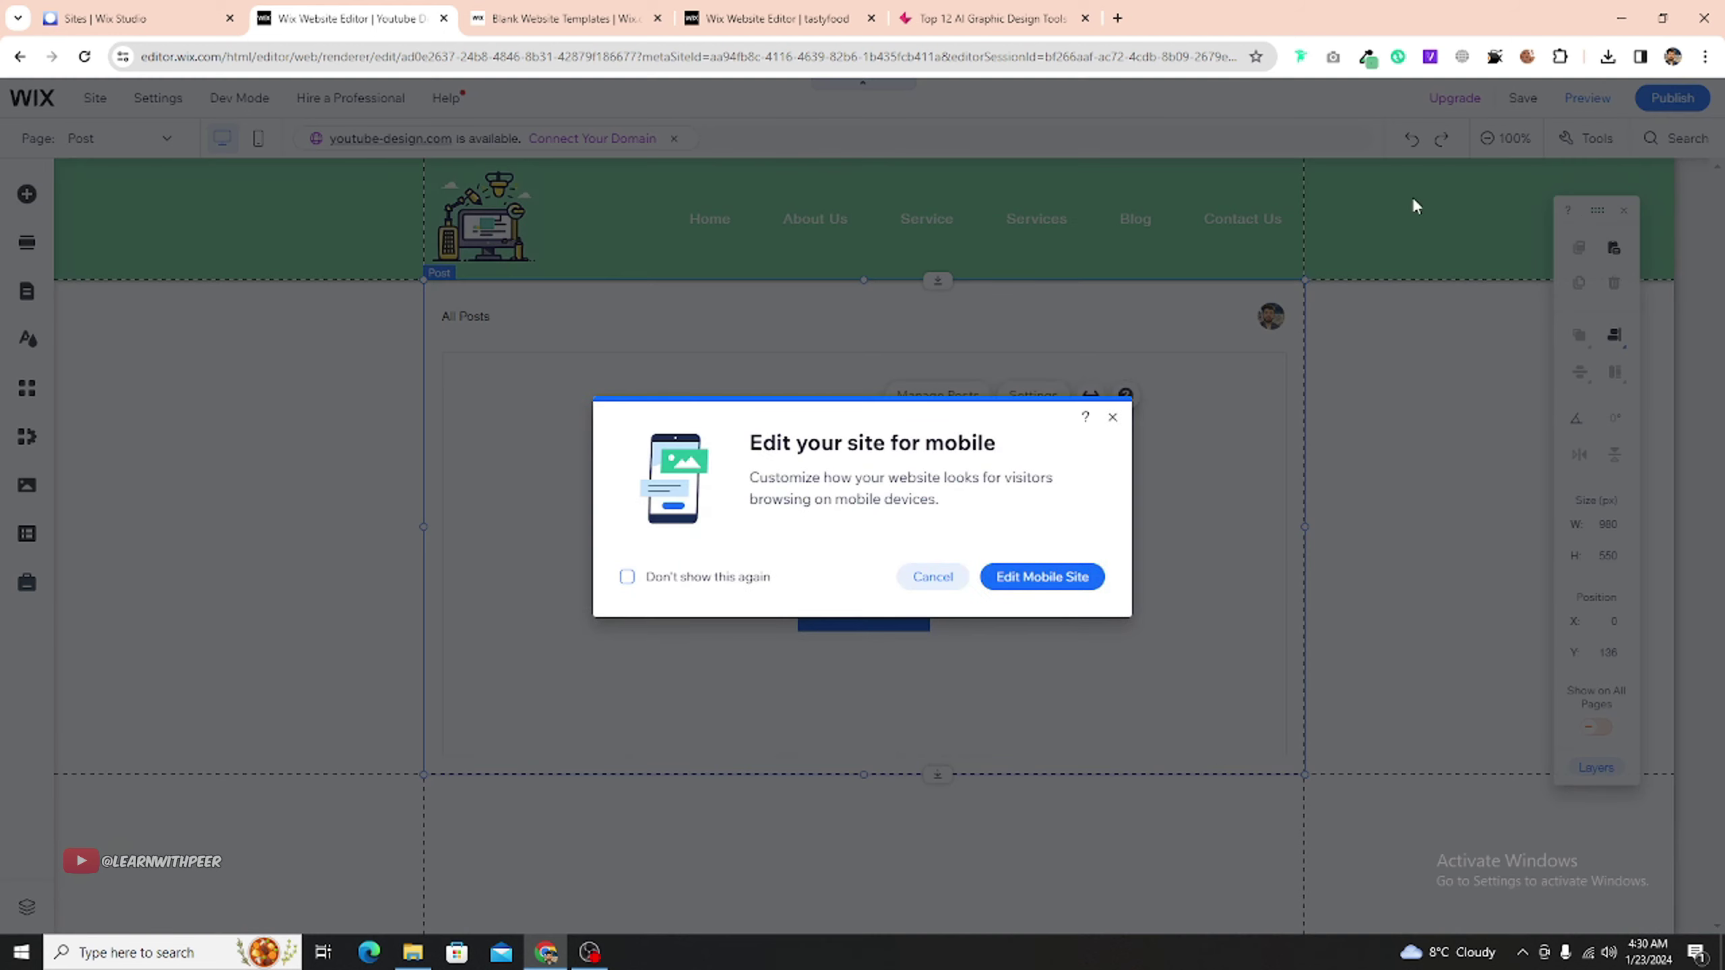
pyautogui.click(1113, 417)
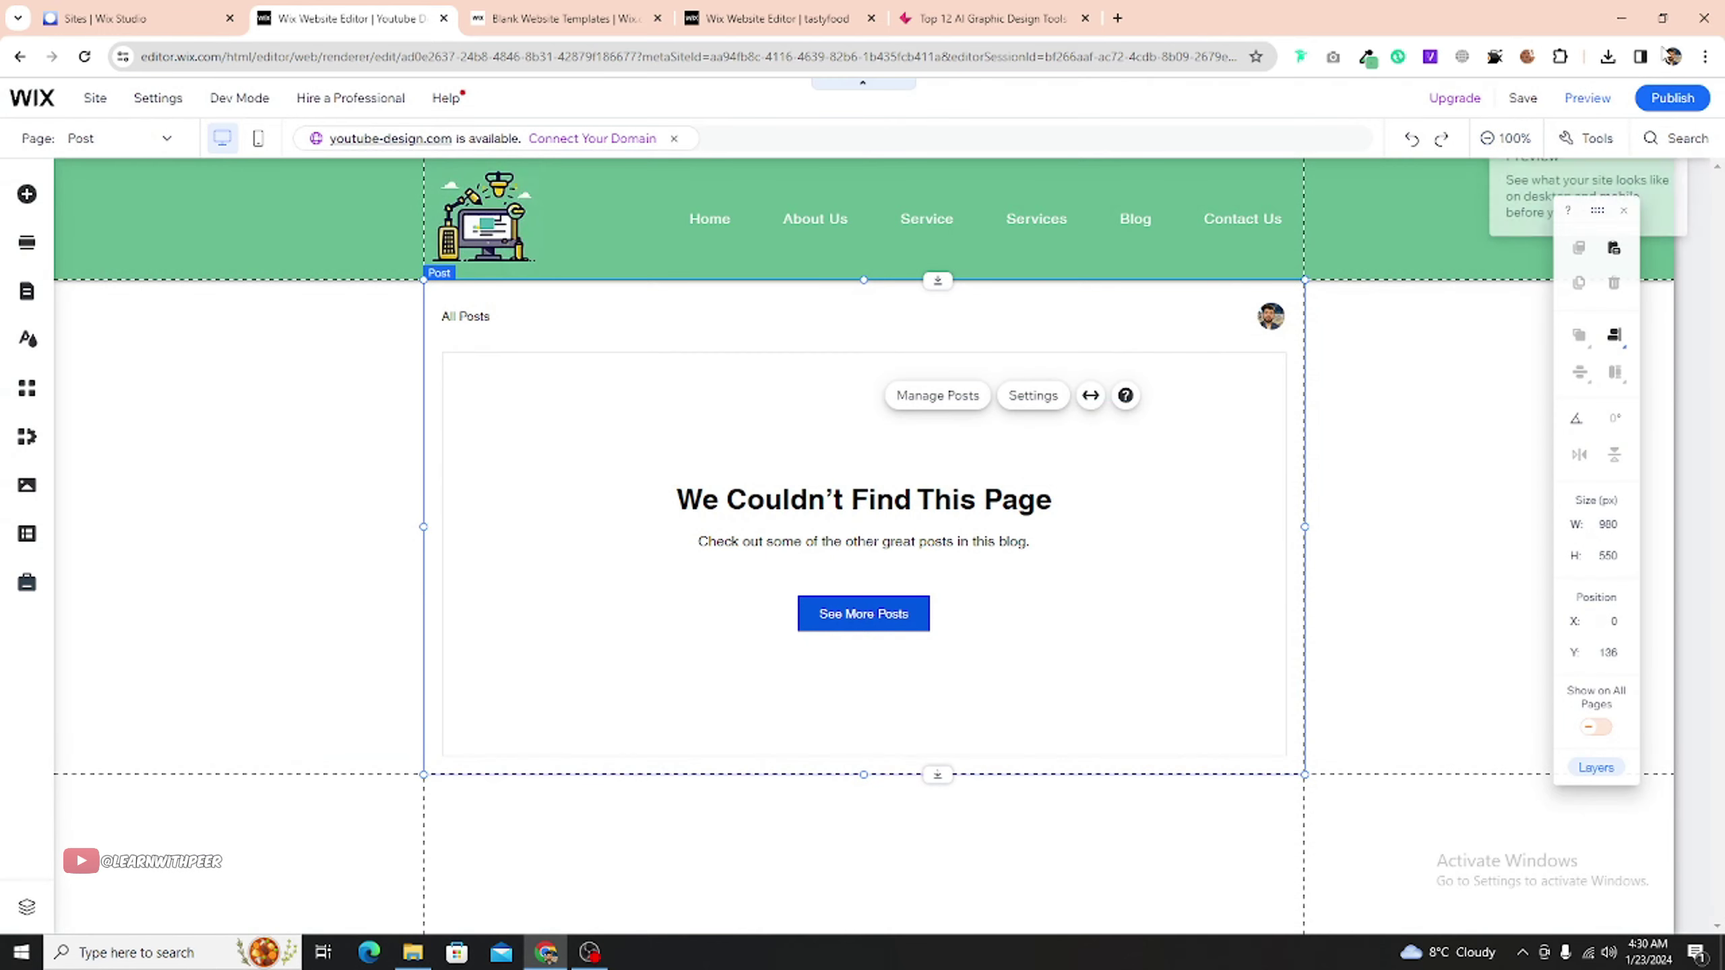
# - Publish the website again and open the new AI design post from the live site's Blog page
pyautogui.click(1697, 101)
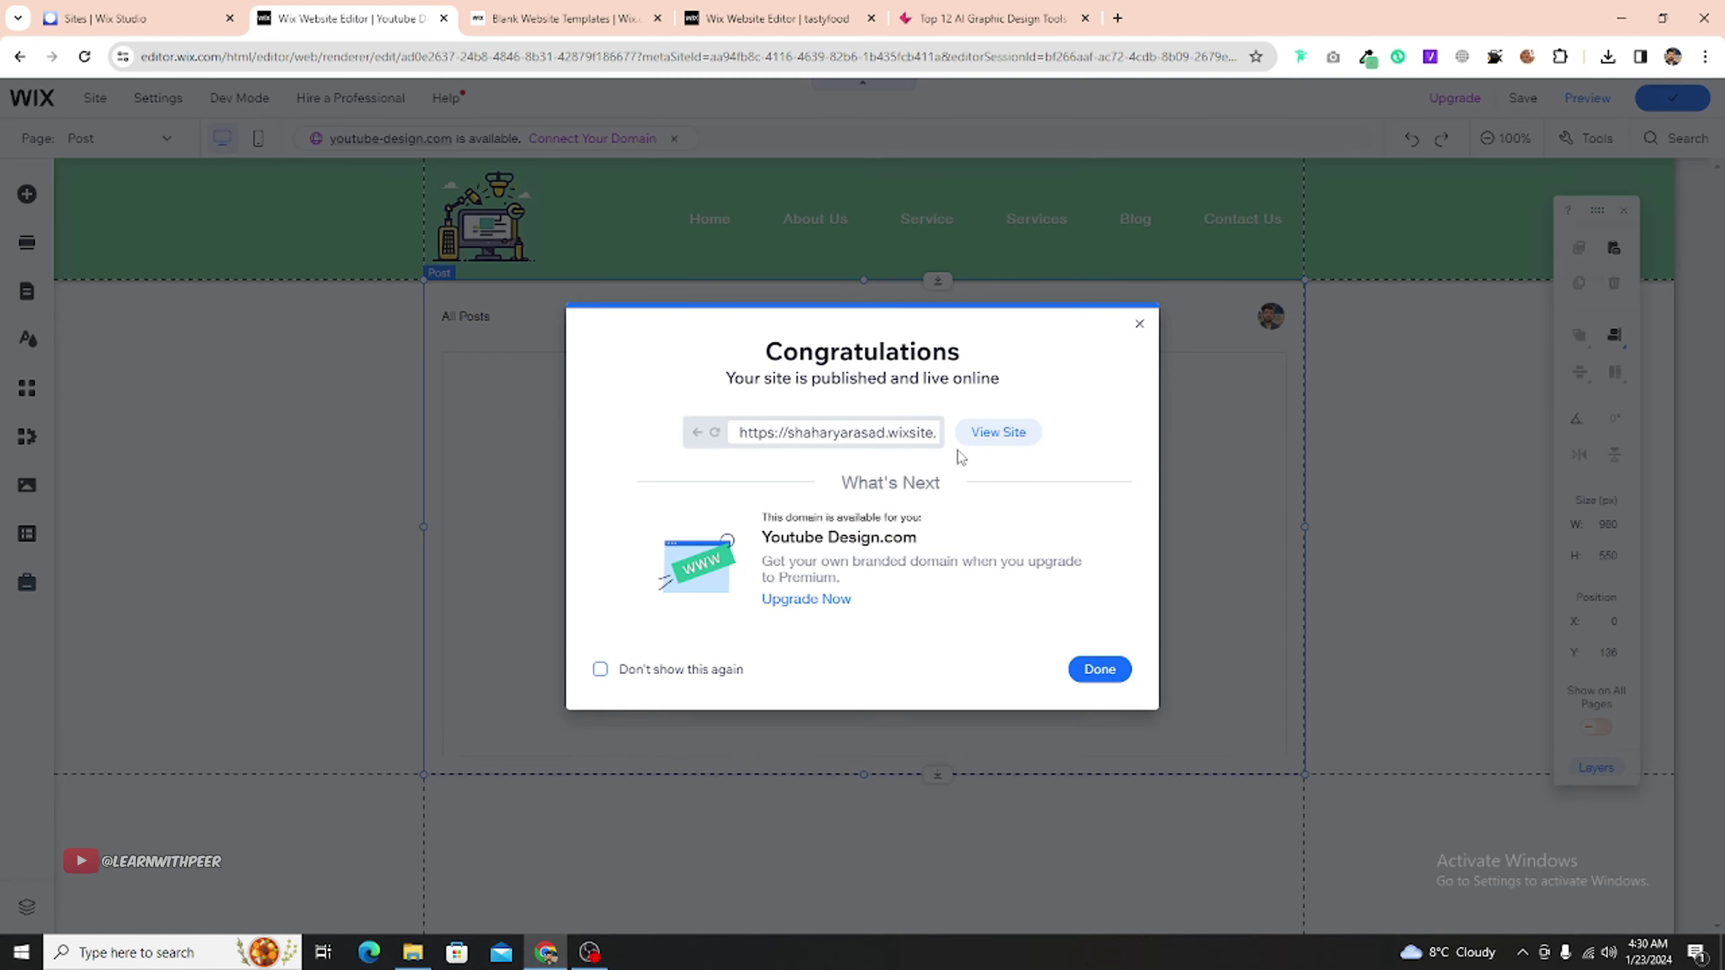
pyautogui.click(1004, 429)
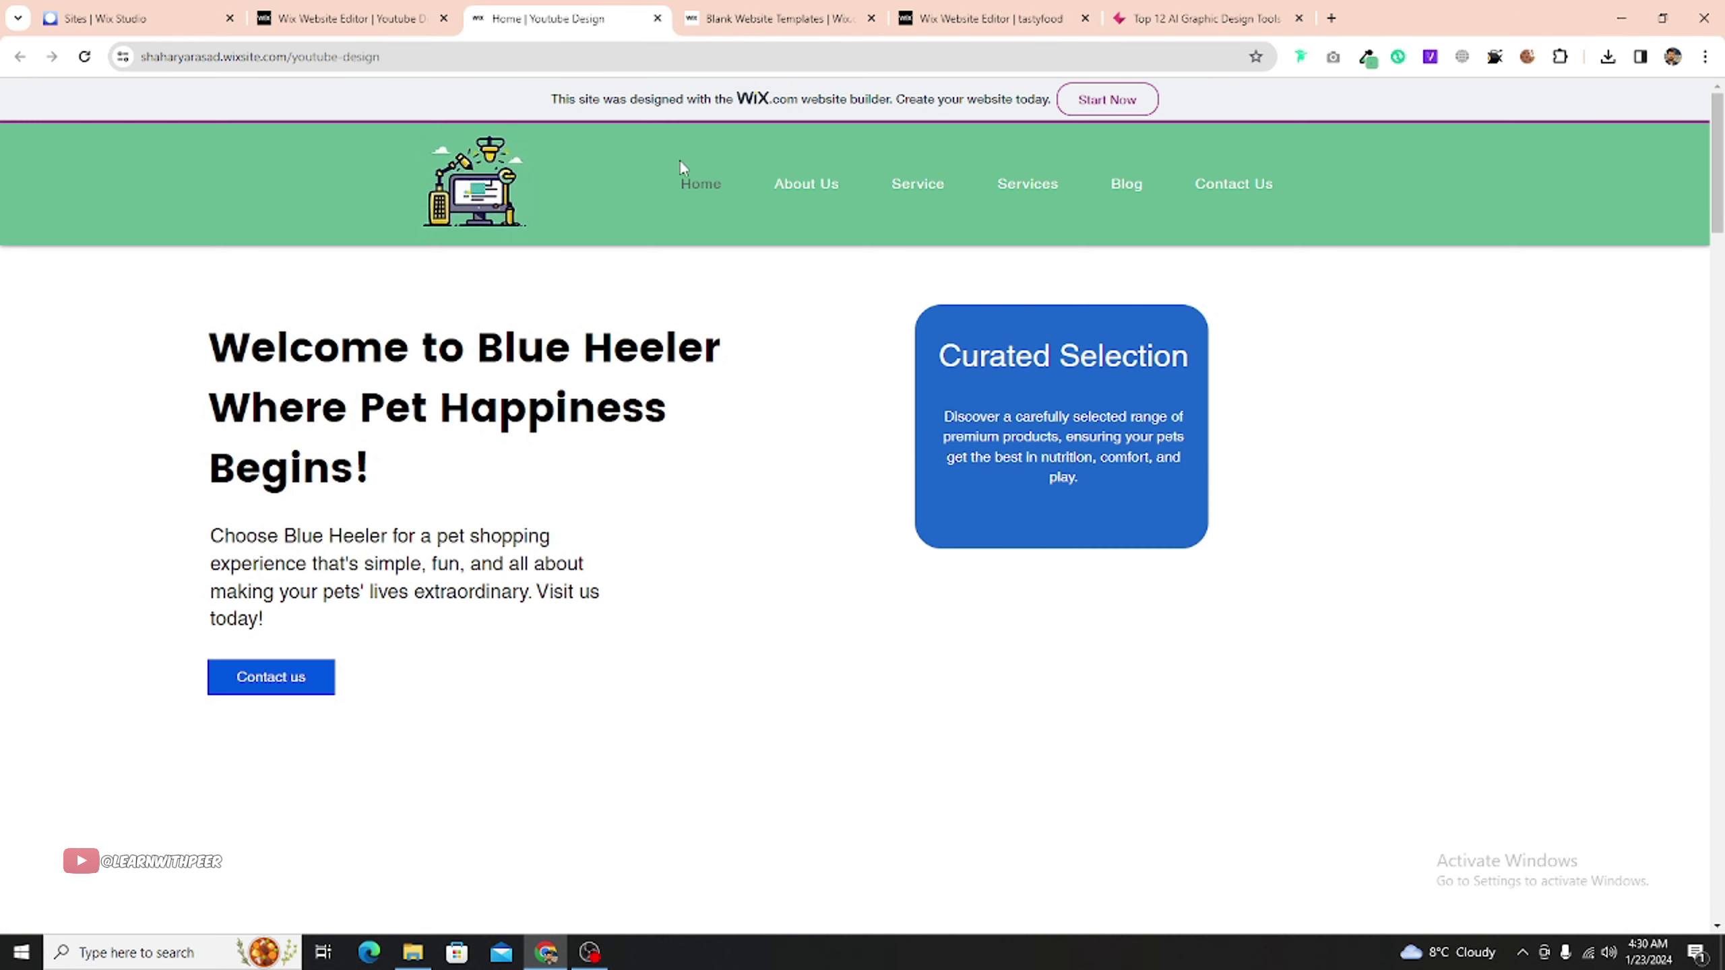
pyautogui.click(1127, 196)
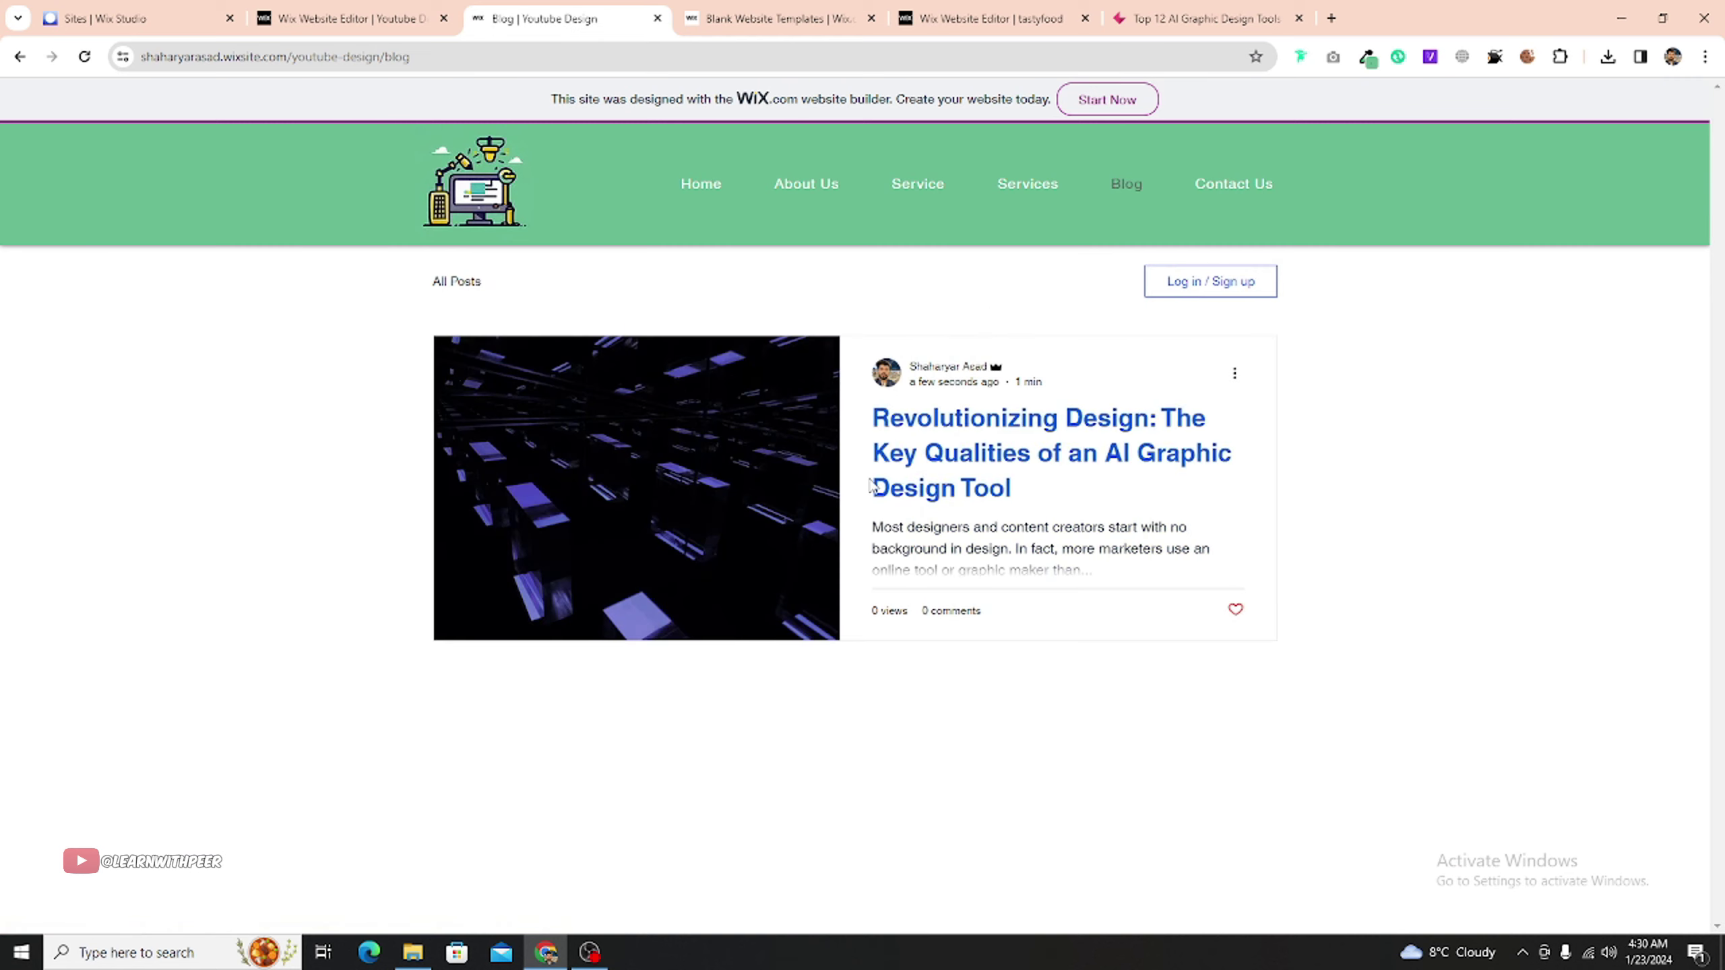
pyautogui.click(930, 446)
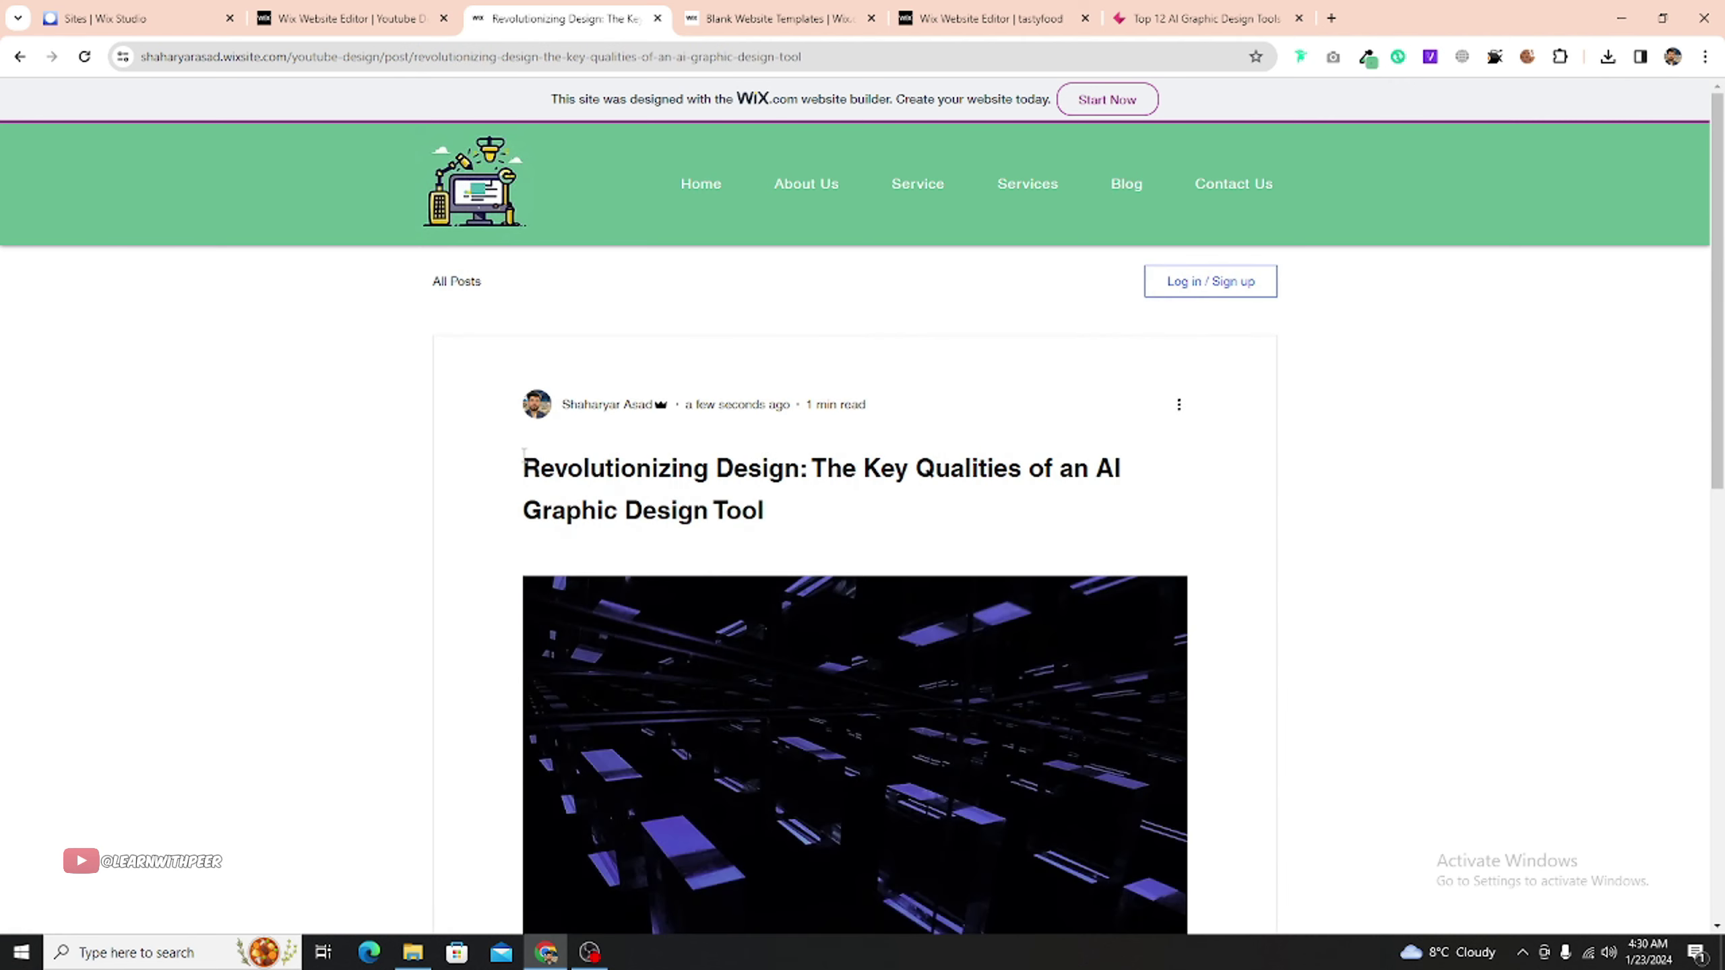
# - Review the title, image, divider and paragraph of the published post on the live site
pyautogui.moveTo(523, 454); pyautogui.dragTo(824, 529)
pyautogui.scroll(-5, 824, 530)
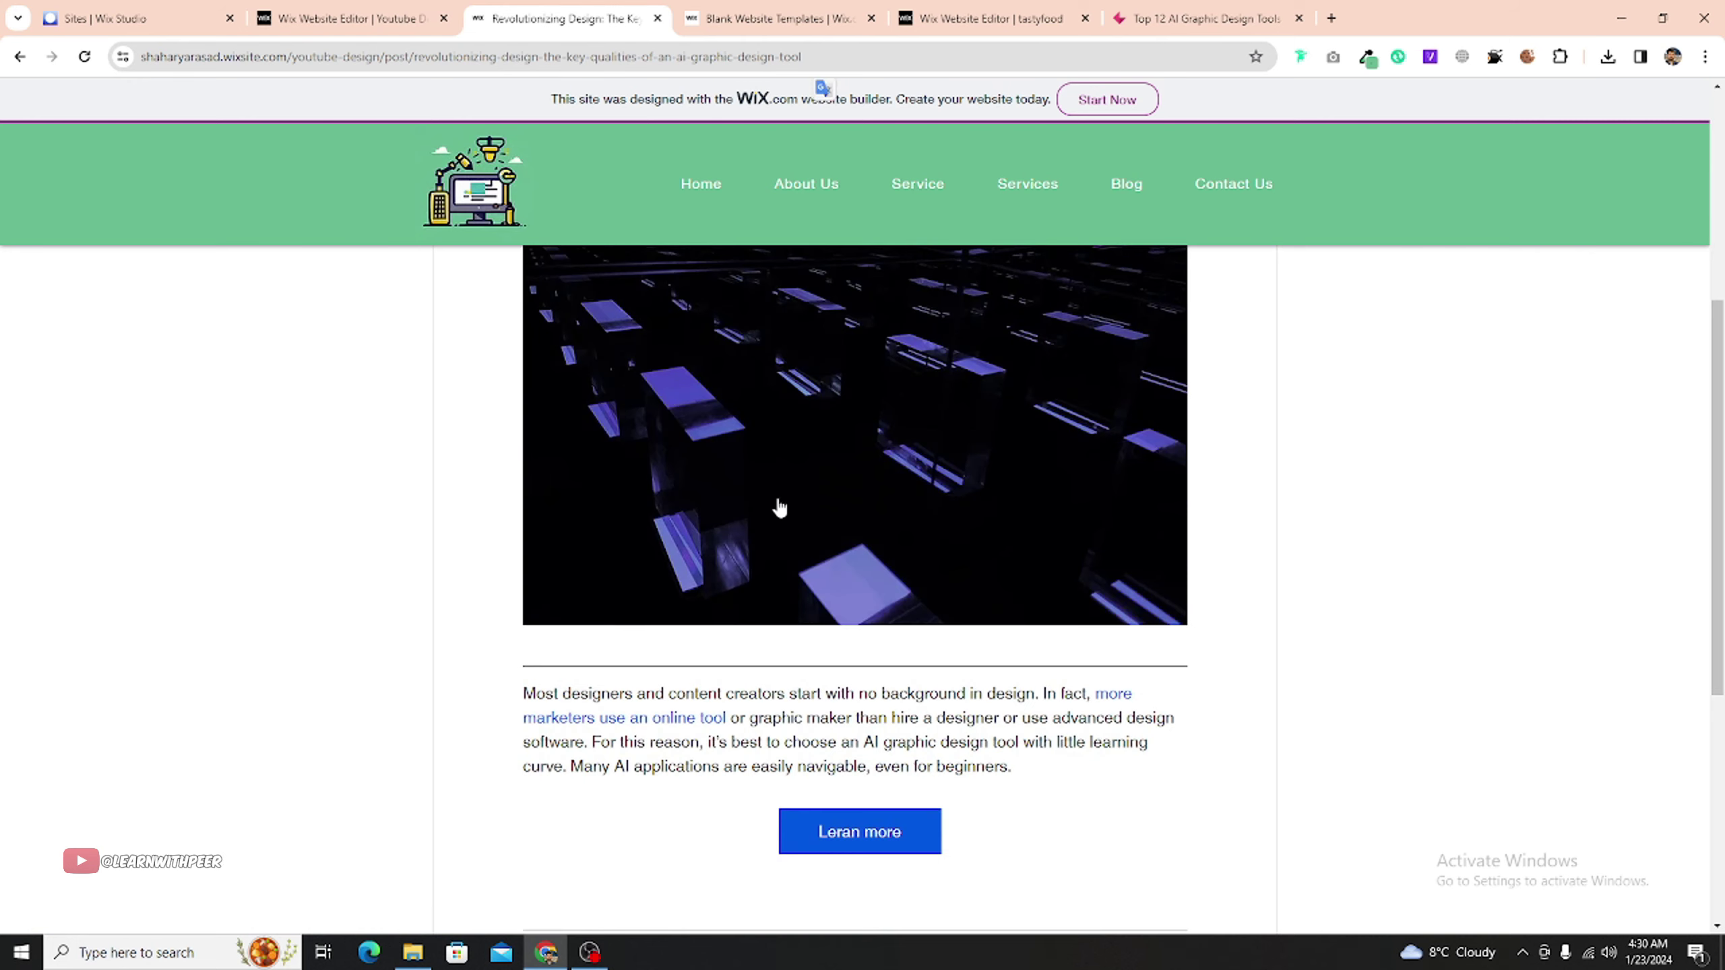
pyautogui.scroll(5, 794, 566)
pyautogui.scroll(-8, 747, 571)
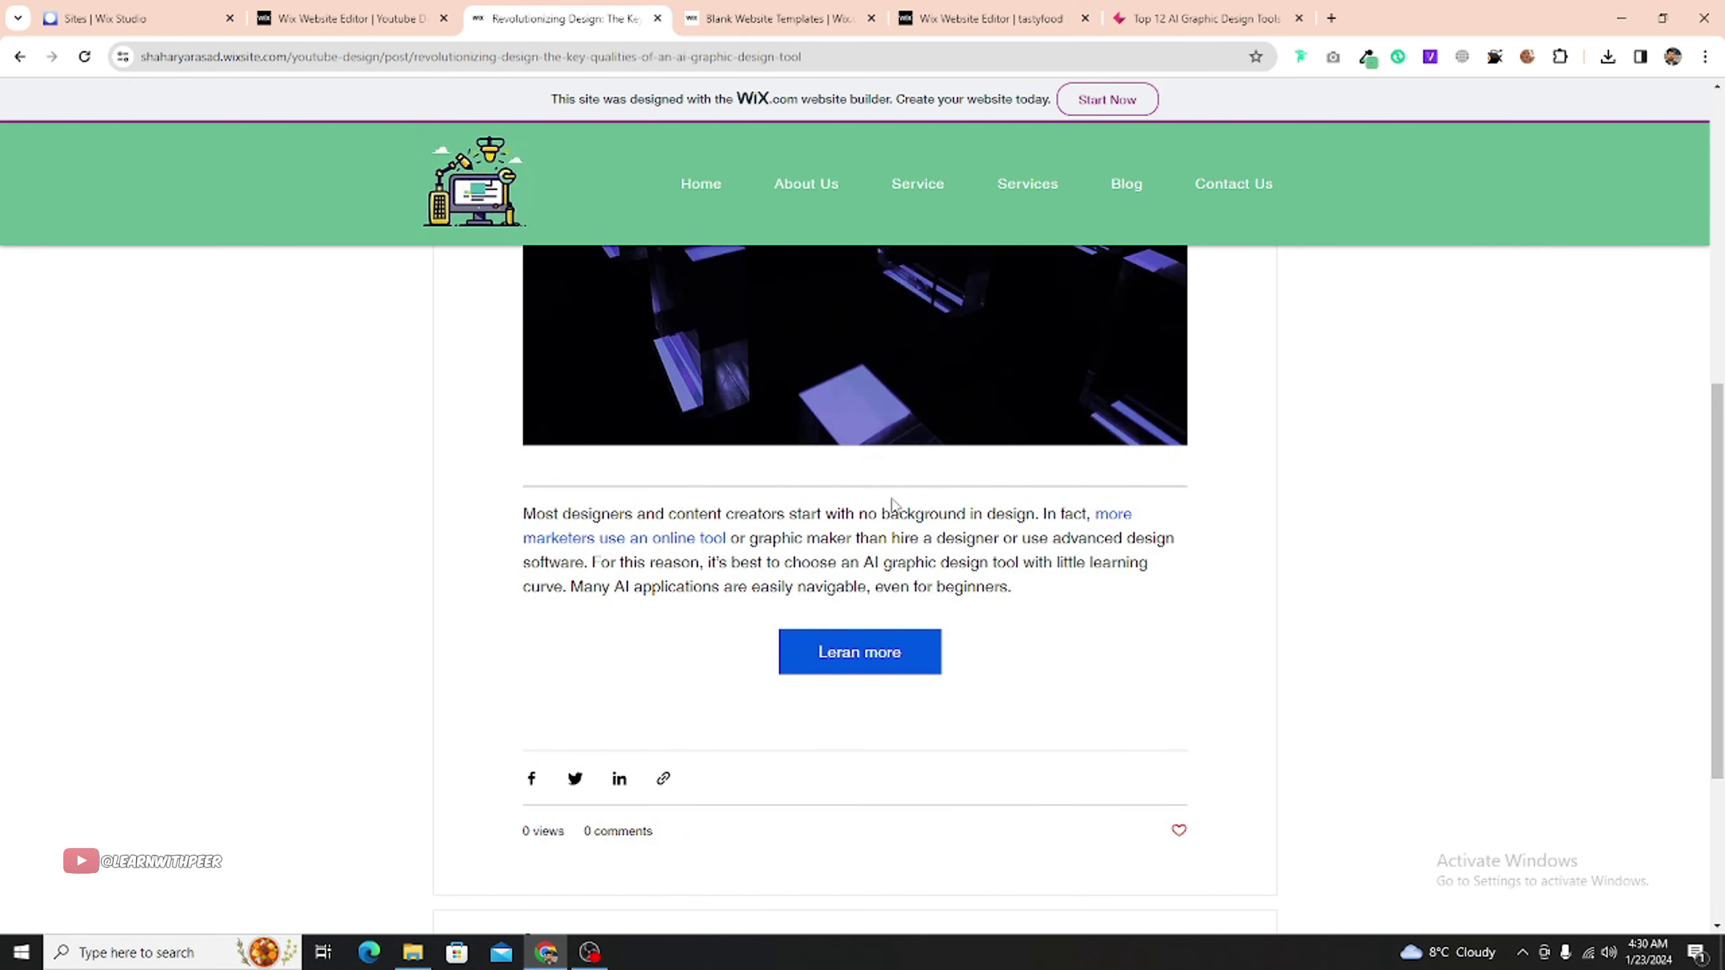
pyautogui.moveTo(525, 506); pyautogui.dragTo(1042, 594)
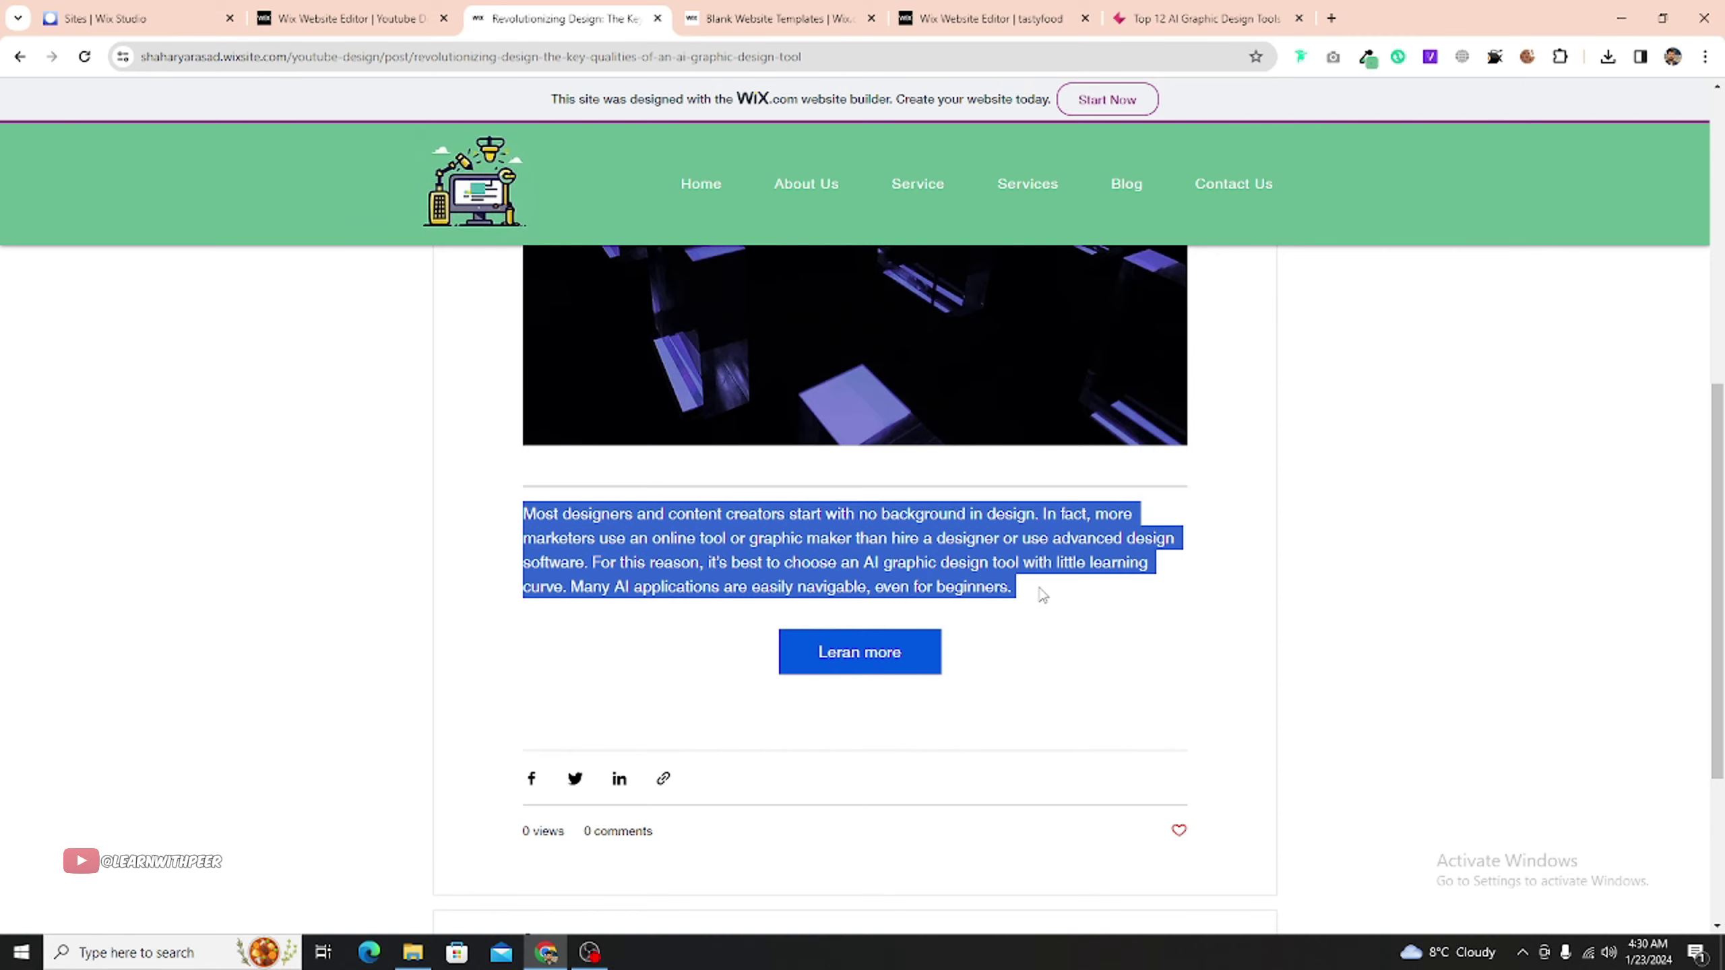
# - Test the "Leran more" button's link, look through the linked article, and return to the live post
pyautogui.click(871, 655)
pyautogui.scroll(-13, 794, 394)
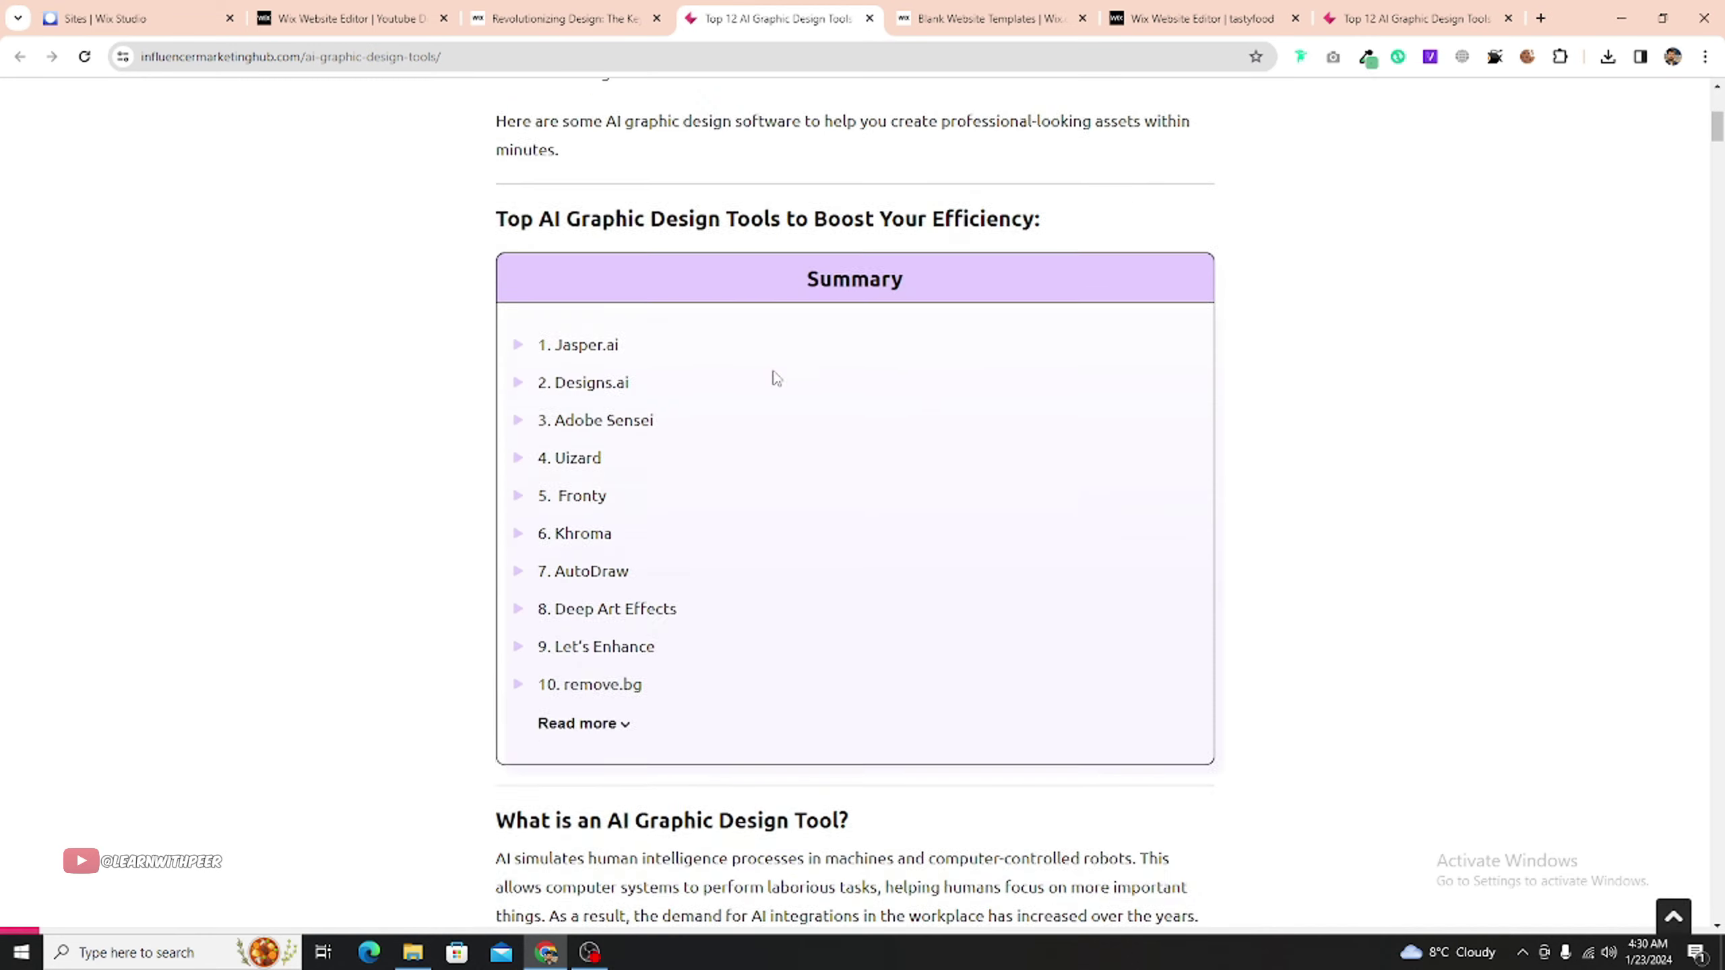
pyautogui.scroll(-10, 813, 401)
pyautogui.click(635, 10)
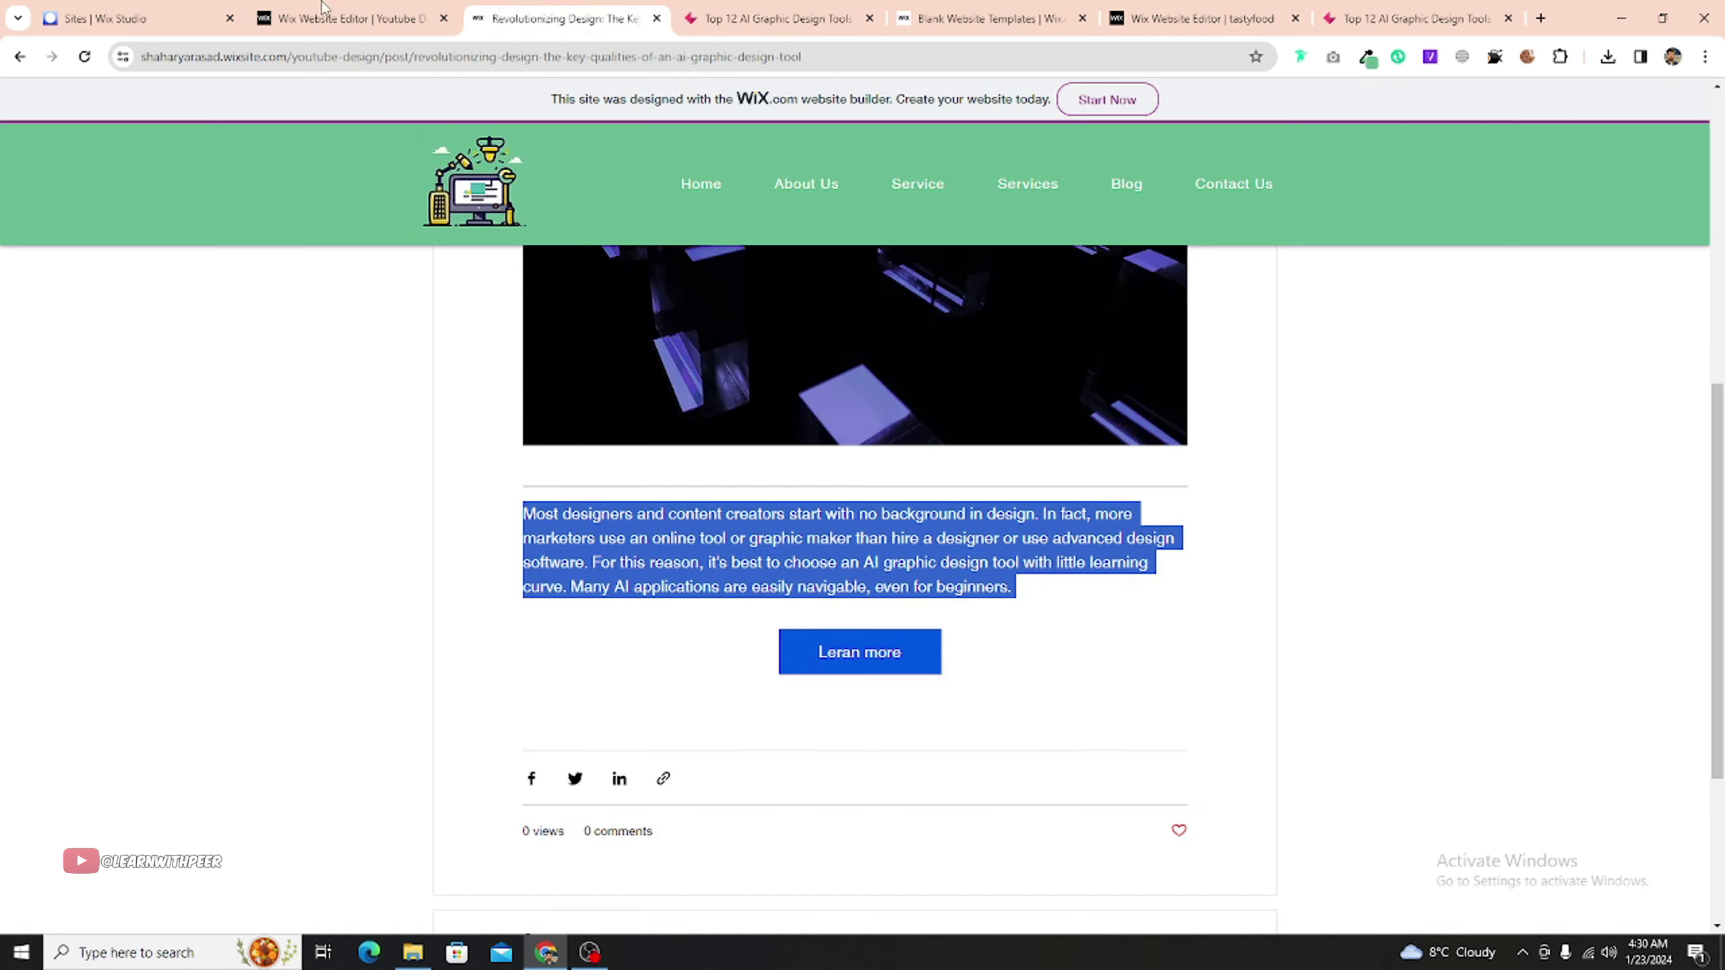
# - Return to the website editor, dismiss the publish confirmation, and open the blog's post management dashboard
pyautogui.click(325, 9)
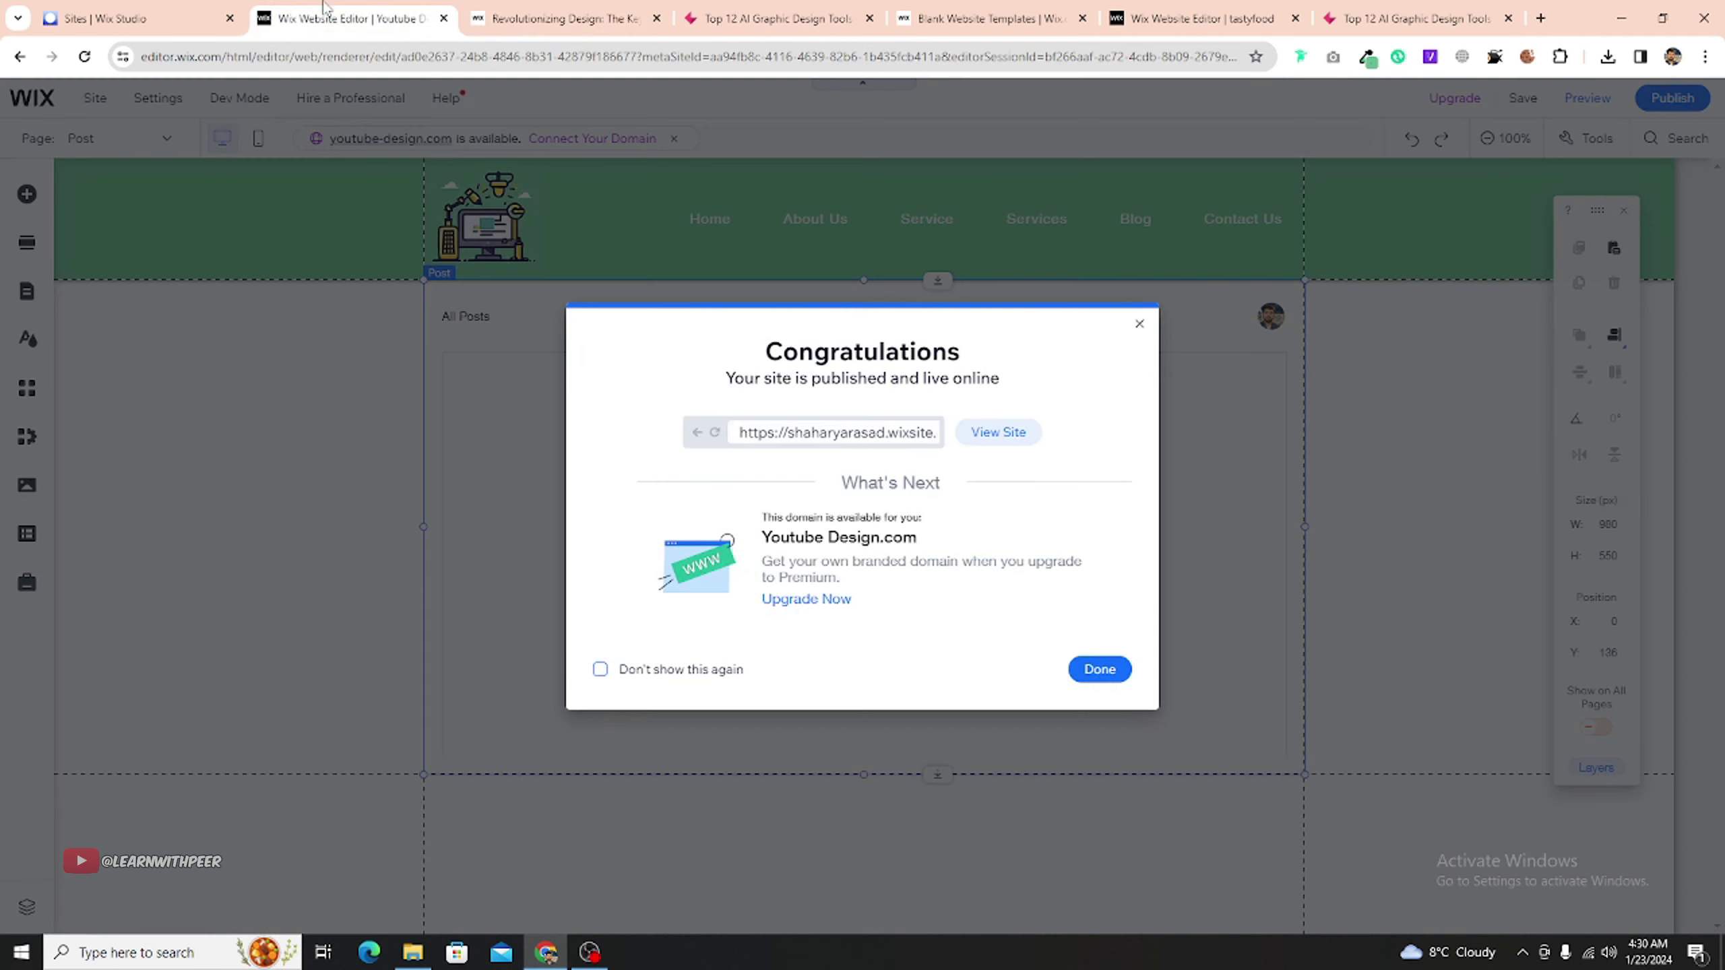
pyautogui.click(1138, 329)
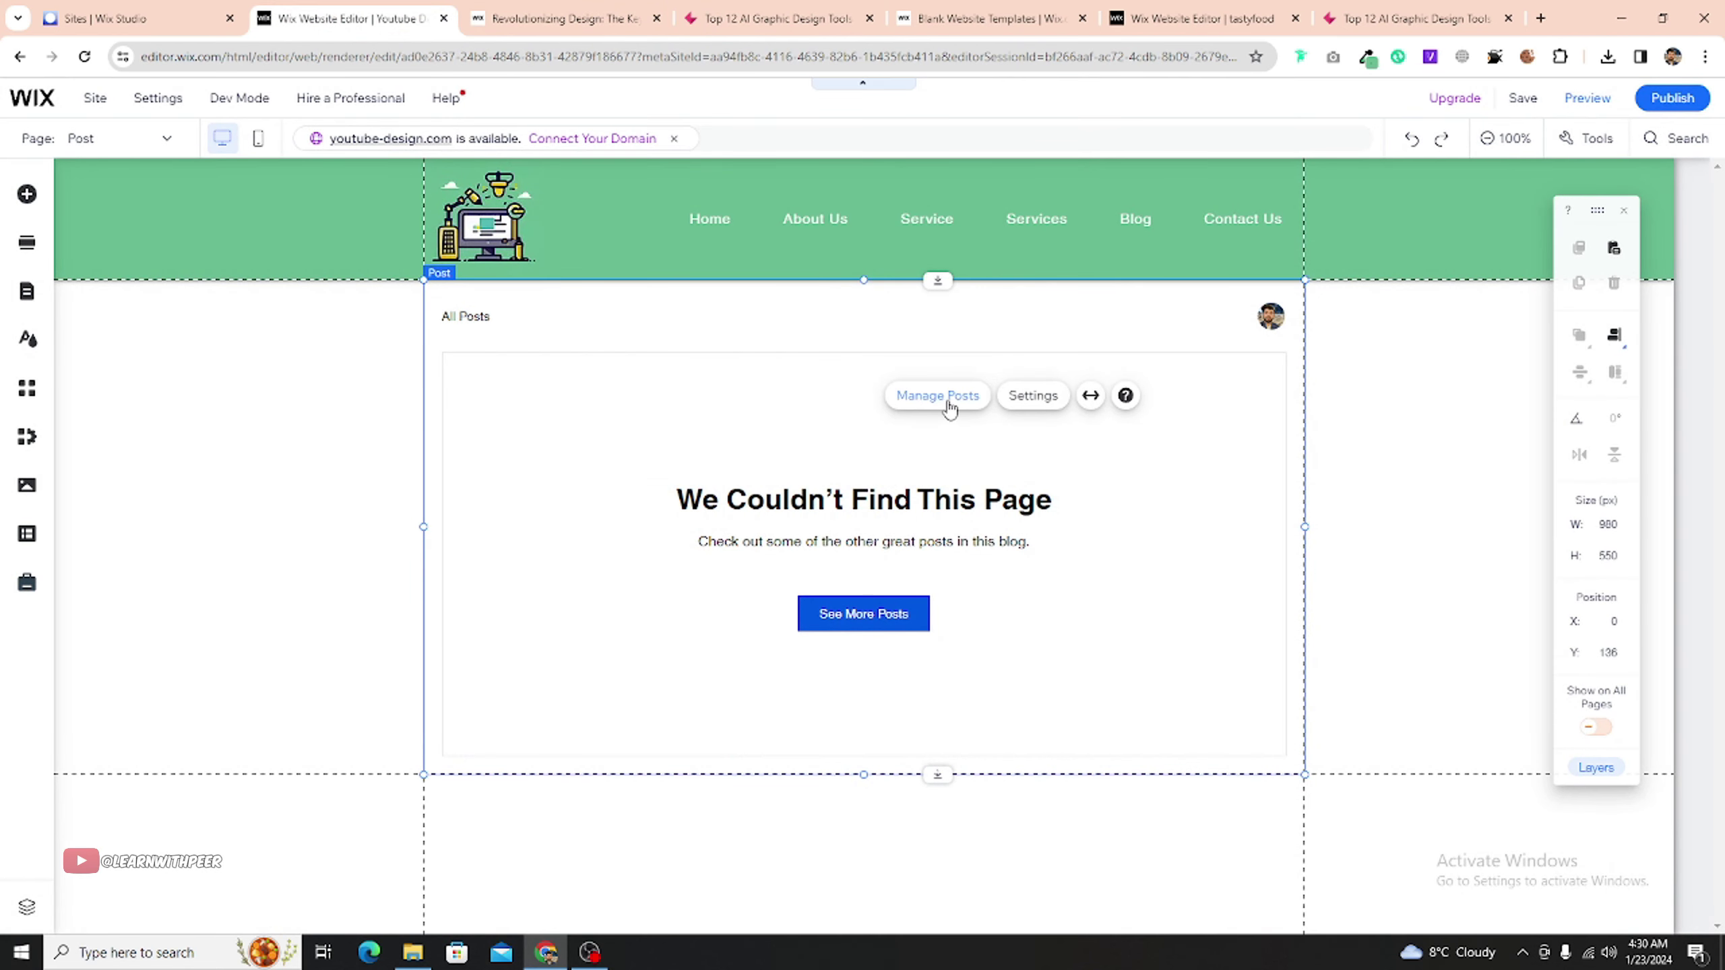
pyautogui.click(949, 406)
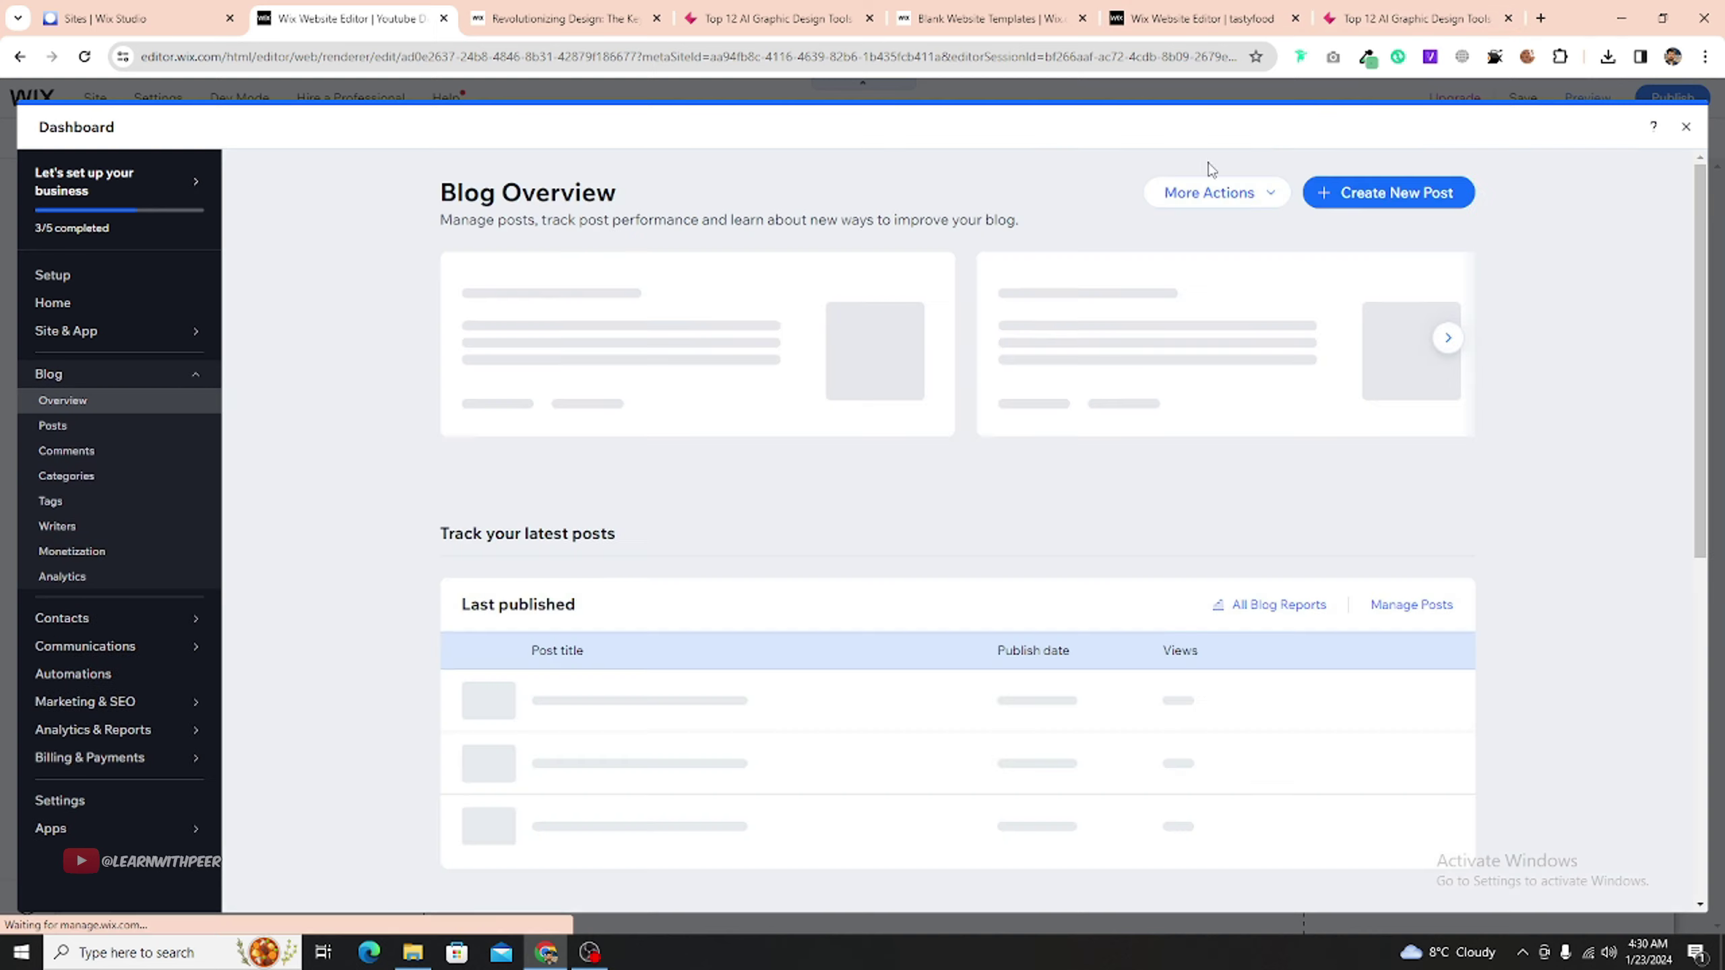
# - Search Google for "ai tools for seo" in a new browser tab
pyautogui.click(1541, 18)
pyautogui.write('ai')
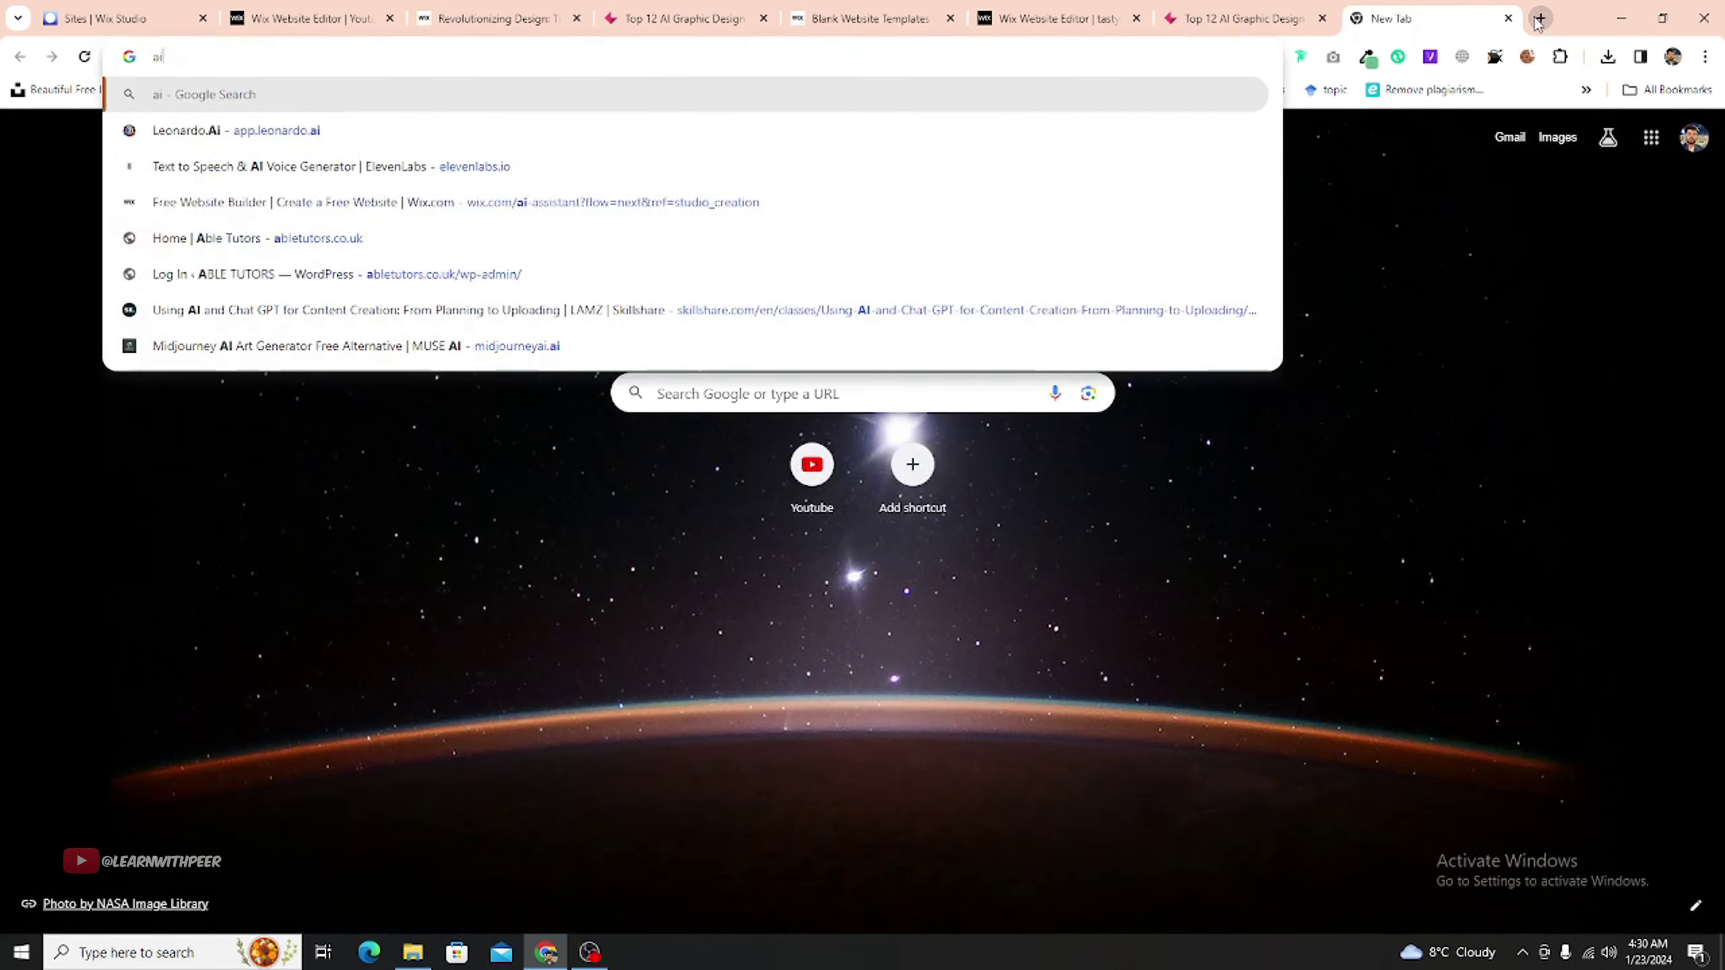
pyautogui.write(' tools for')
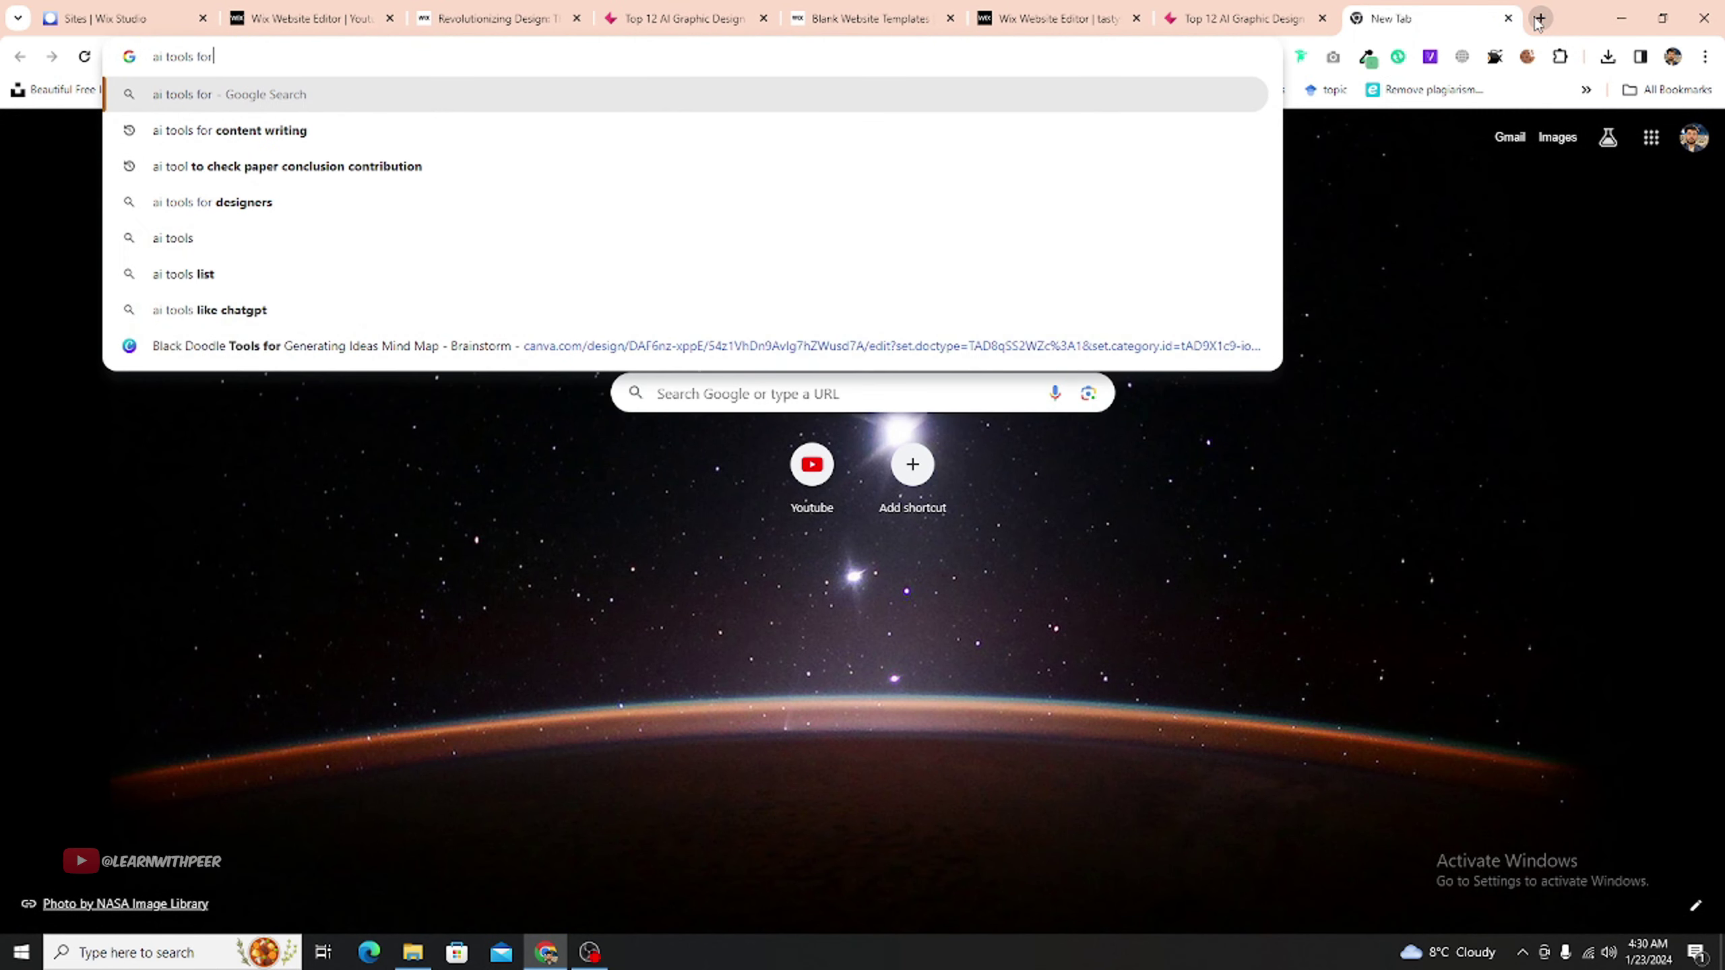
pyautogui.write(' seo')
pyautogui.press('Return')
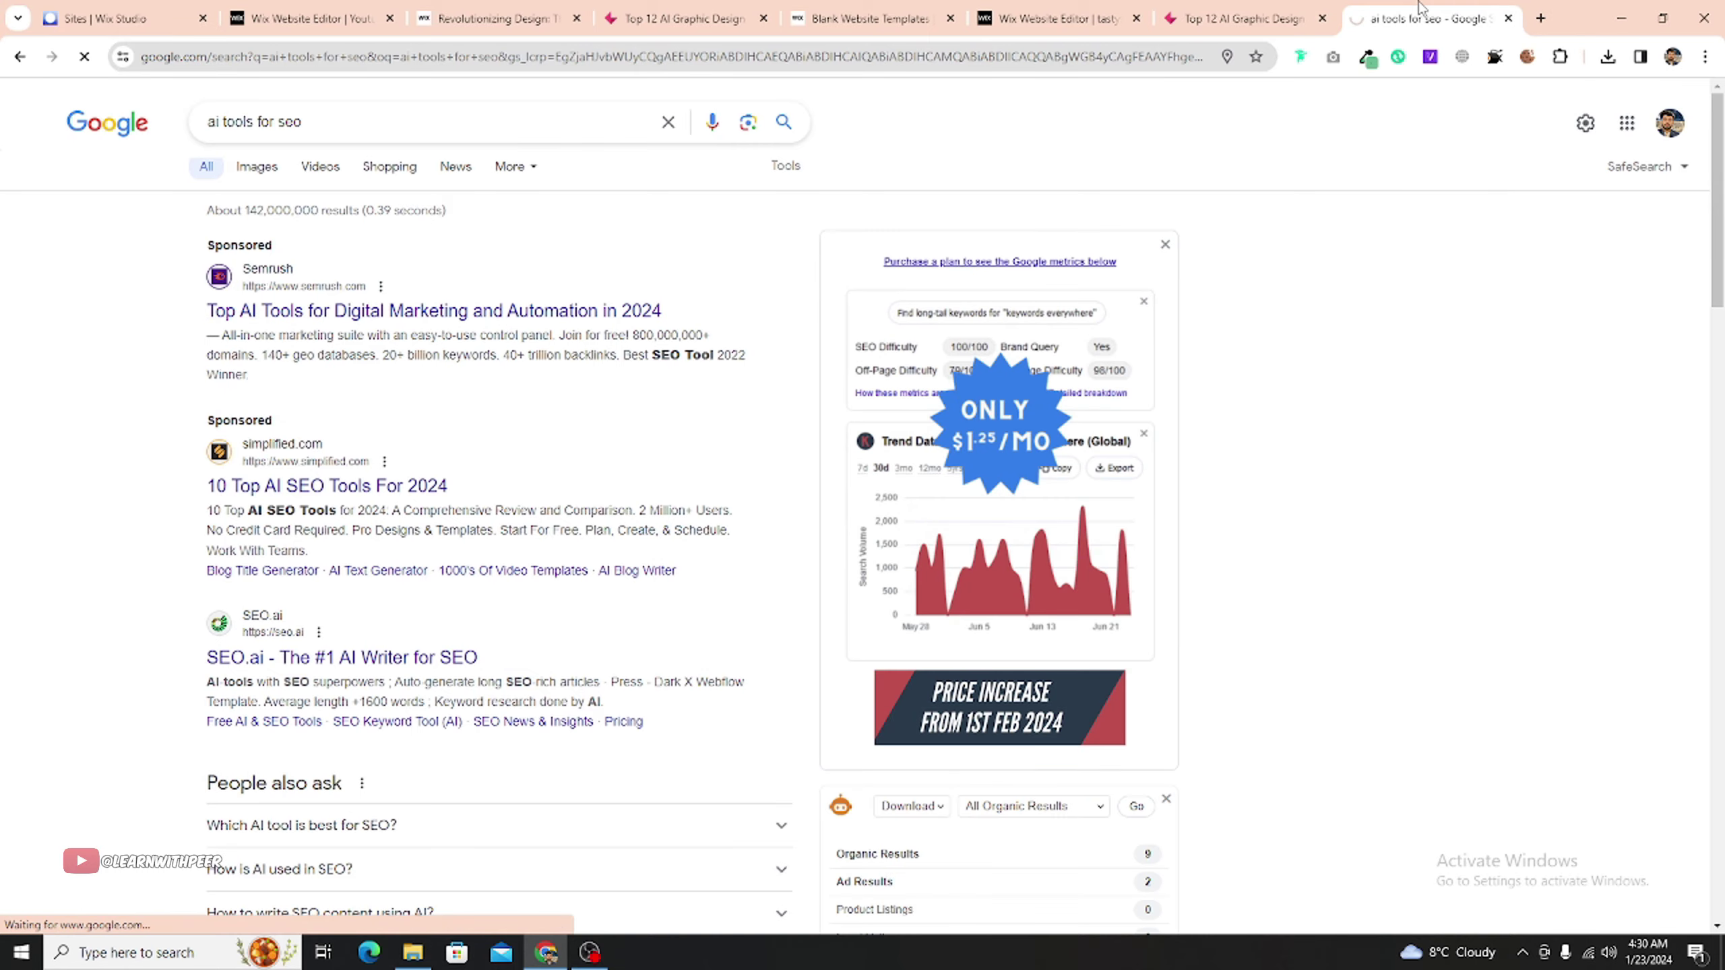
# - Open the Semrush article on top AI tools for digital marketing, skim its content, and switch to the tastyfood site's editor
pyautogui.click(435, 311)
pyautogui.scroll(-15, 752, 373)
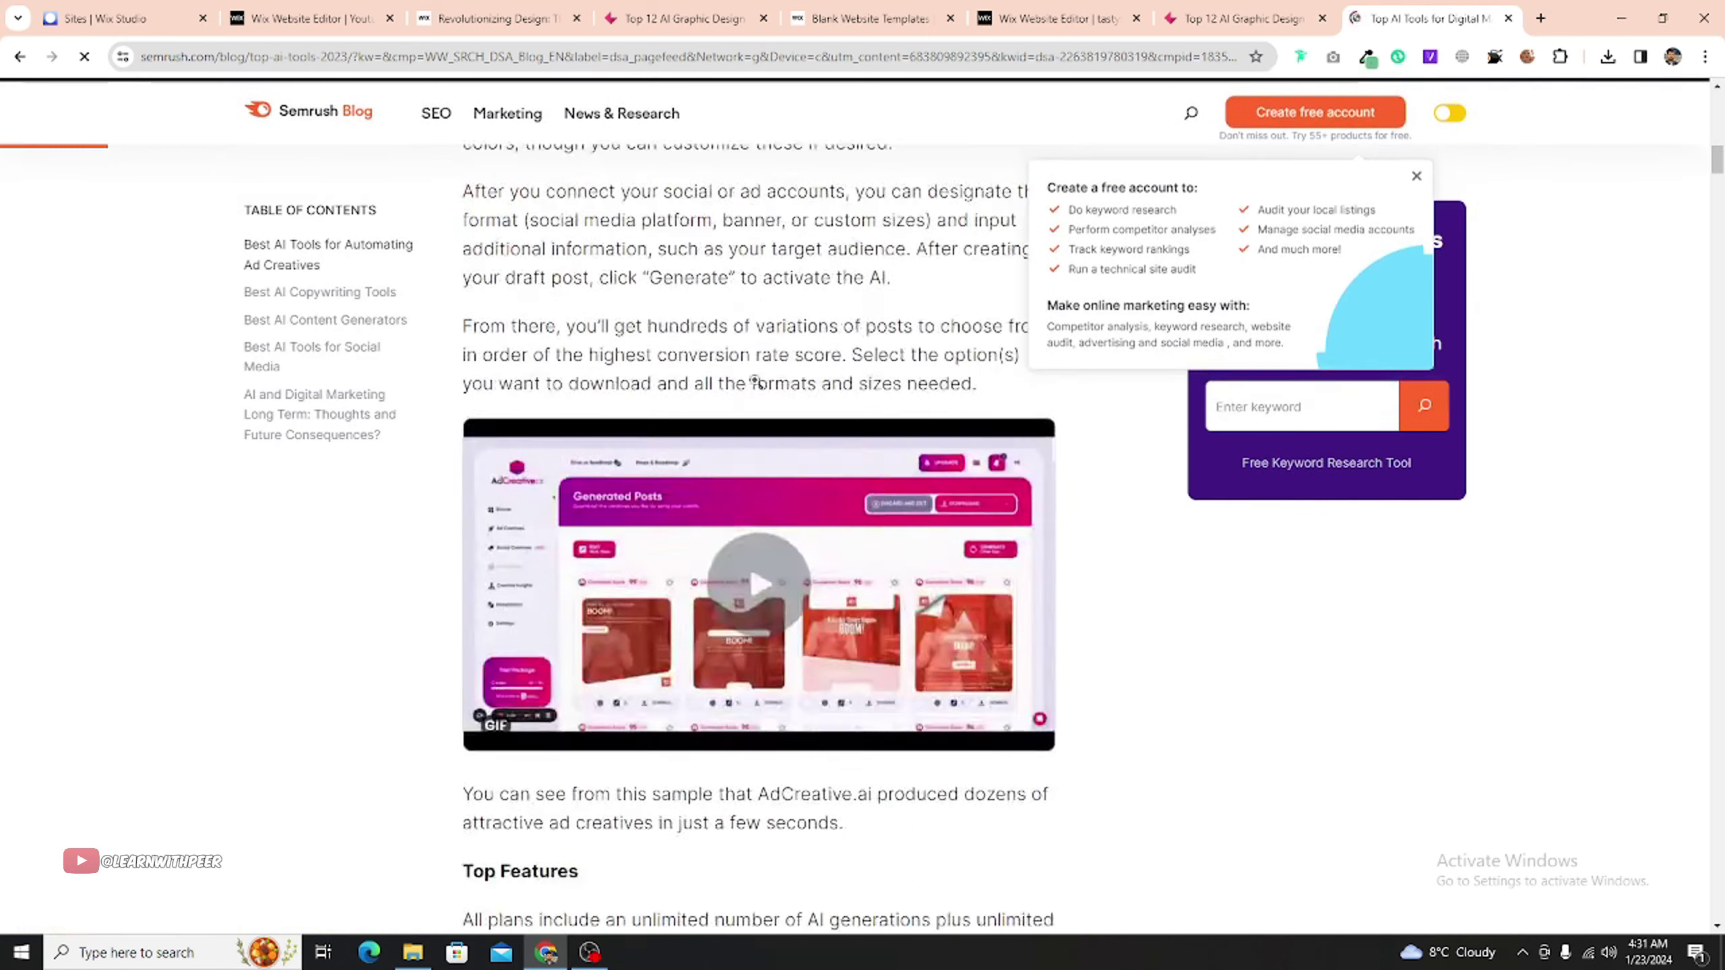
pyautogui.scroll(10, 756, 382)
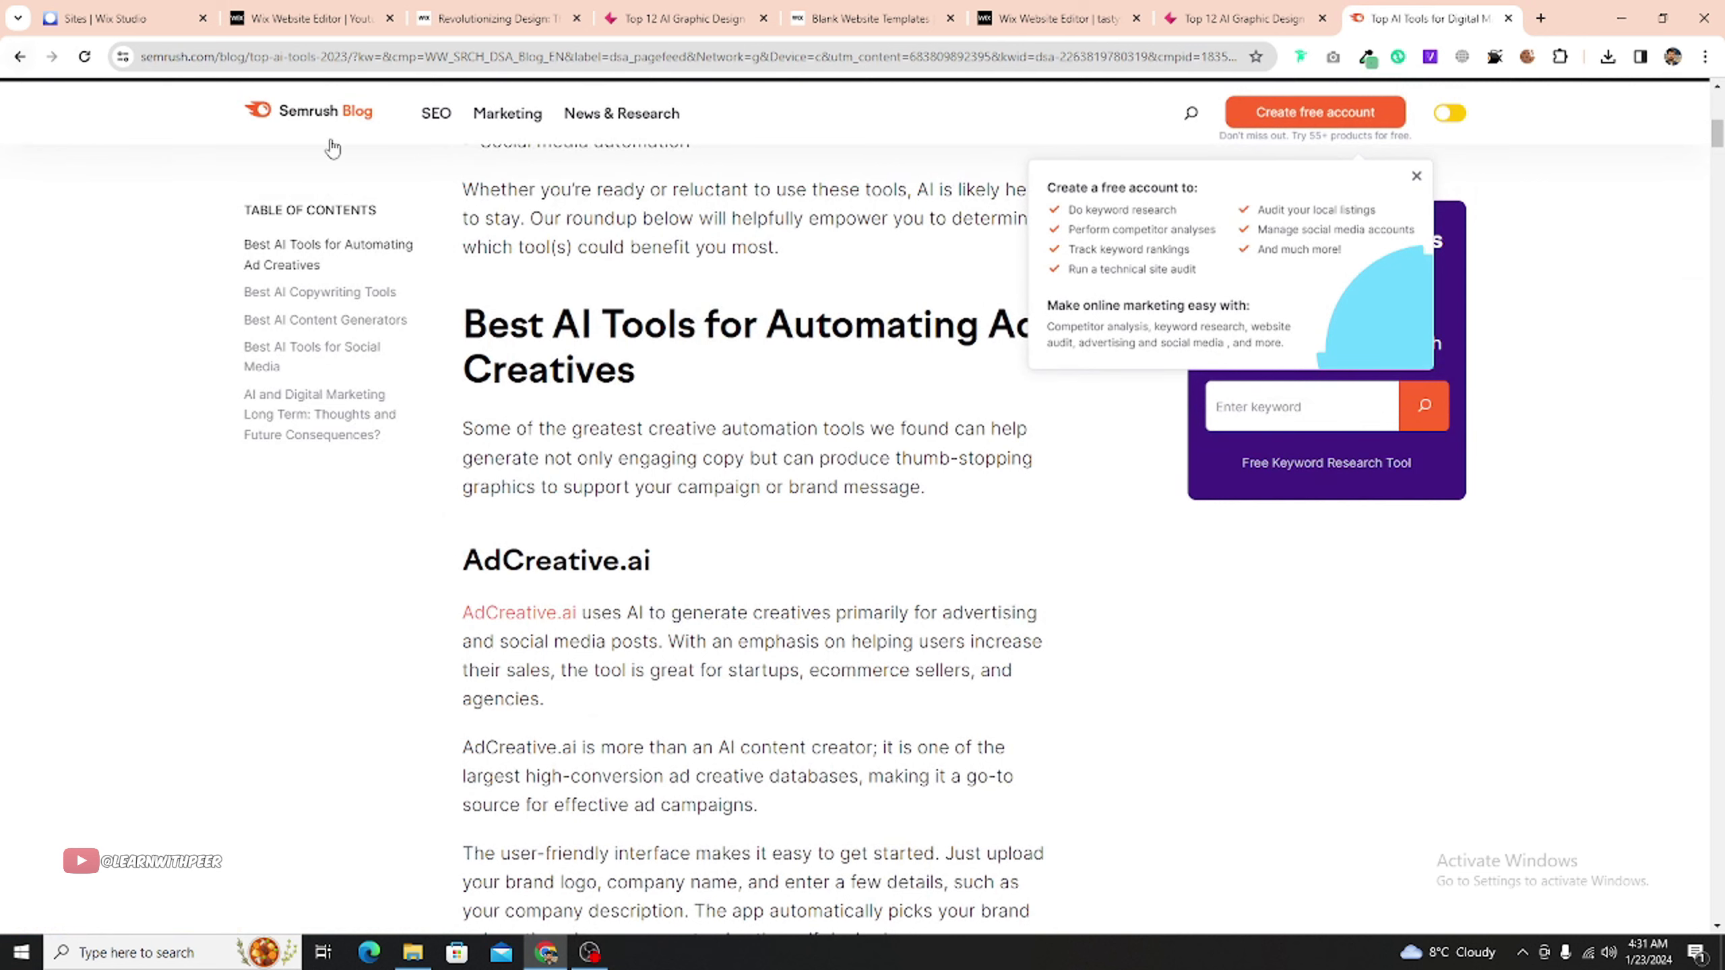
pyautogui.click(1053, 18)
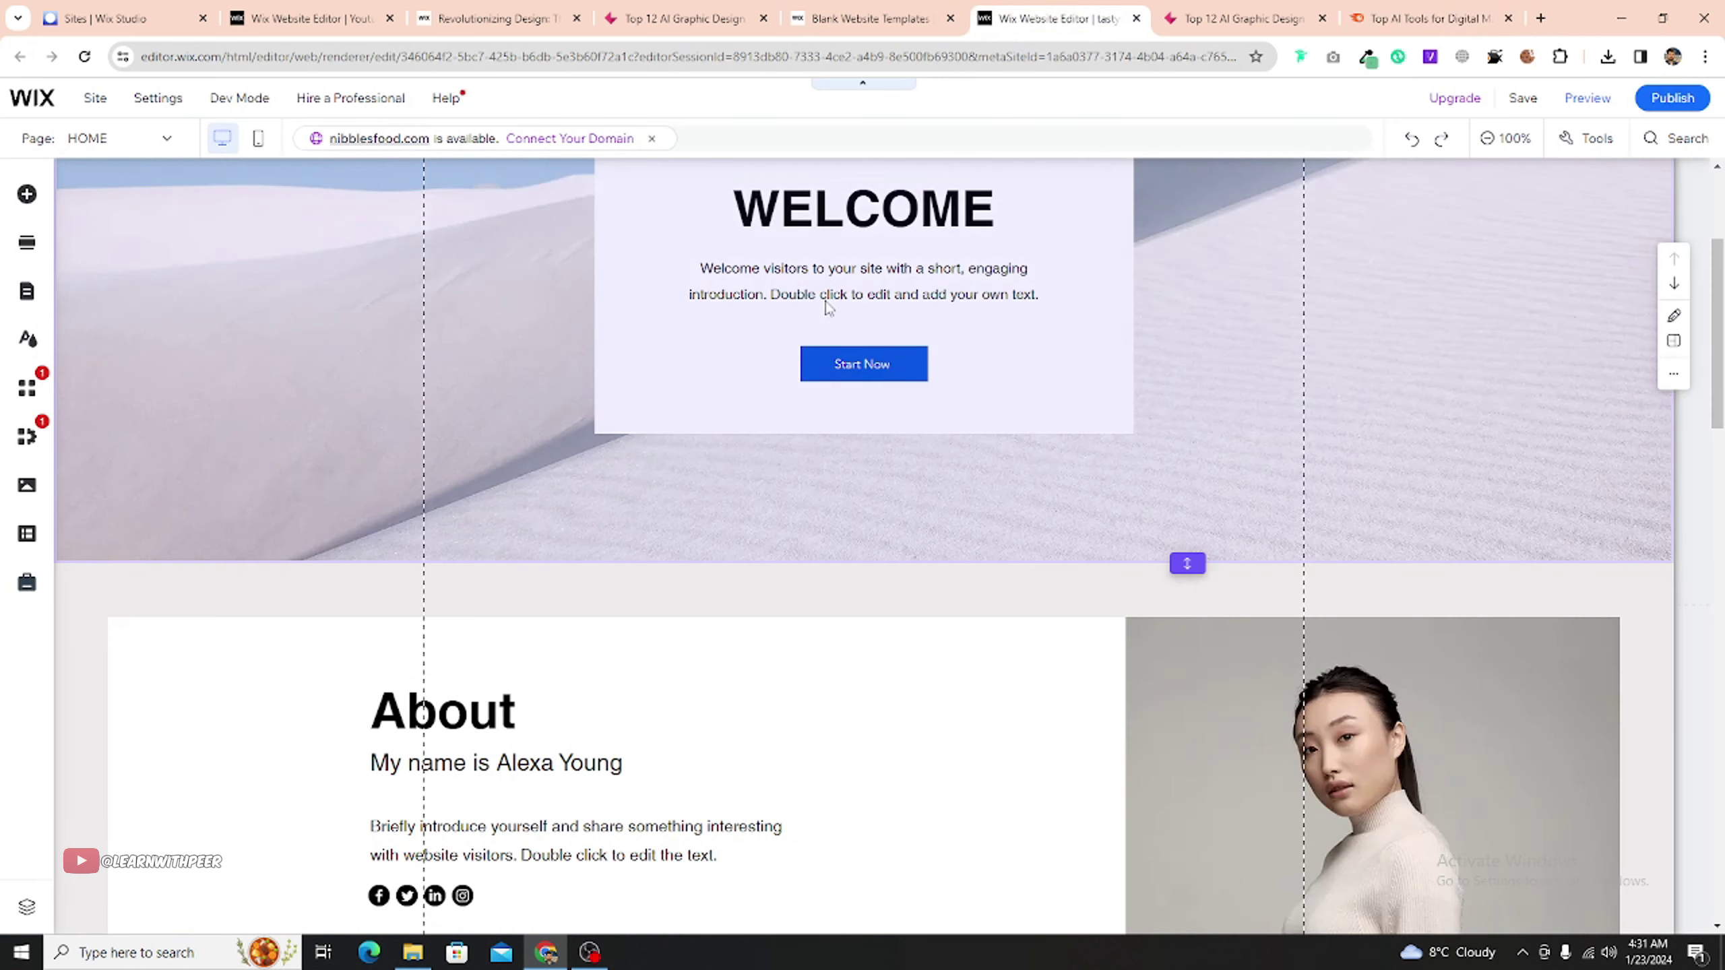